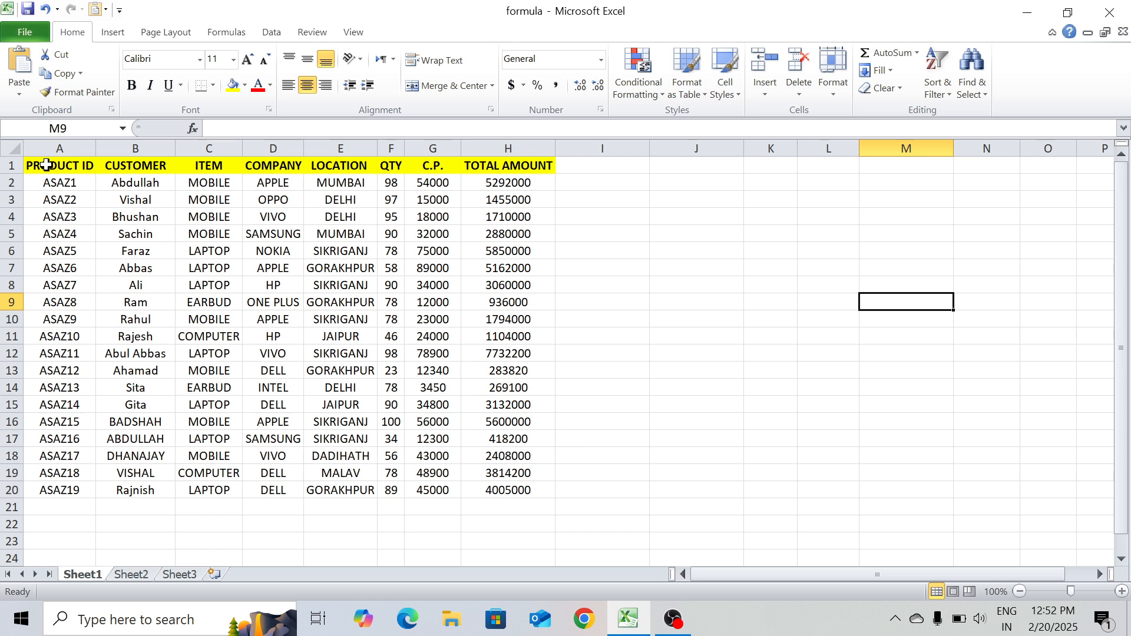
- Name the whole data table A1:H20, including its header row, as table_1
{"action": "left_click", "coordinate": [47, 165]}
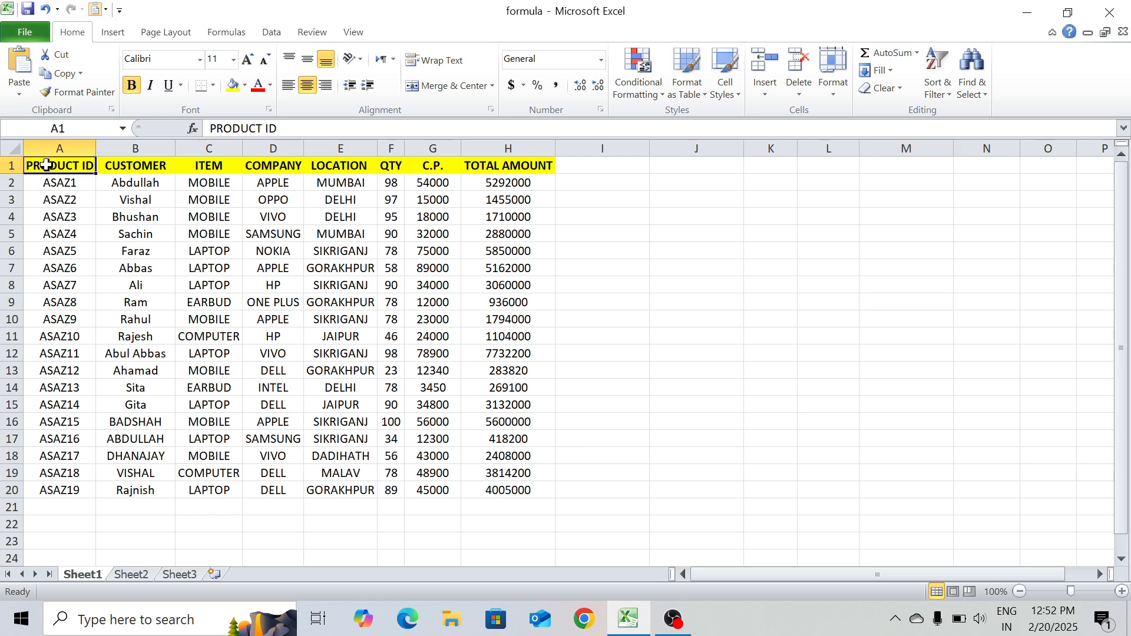
{"action": "key", "text": "ctrl+shift+Right"}
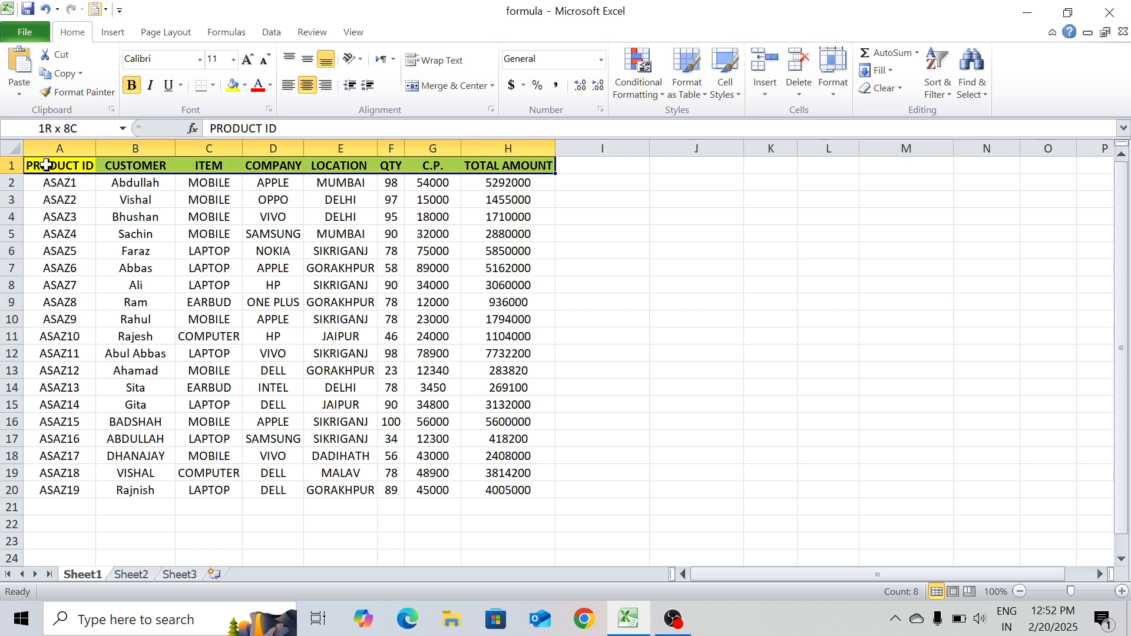
{"action": "key", "text": "ctrl+shift+Down"}
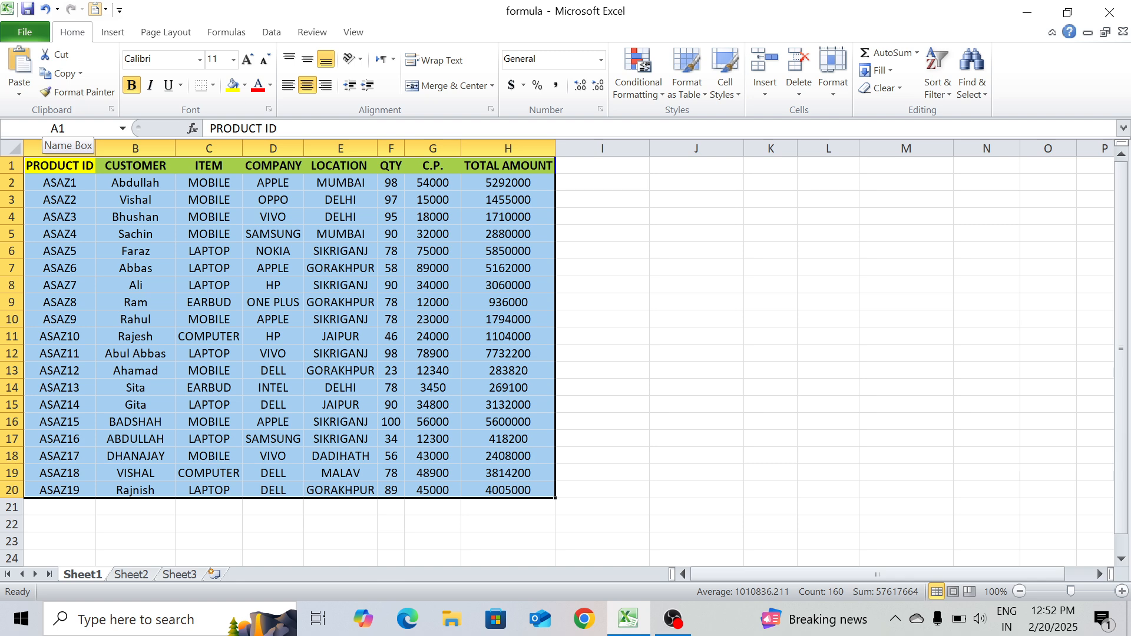
{"action": "left_click", "coordinate": [58, 129]}
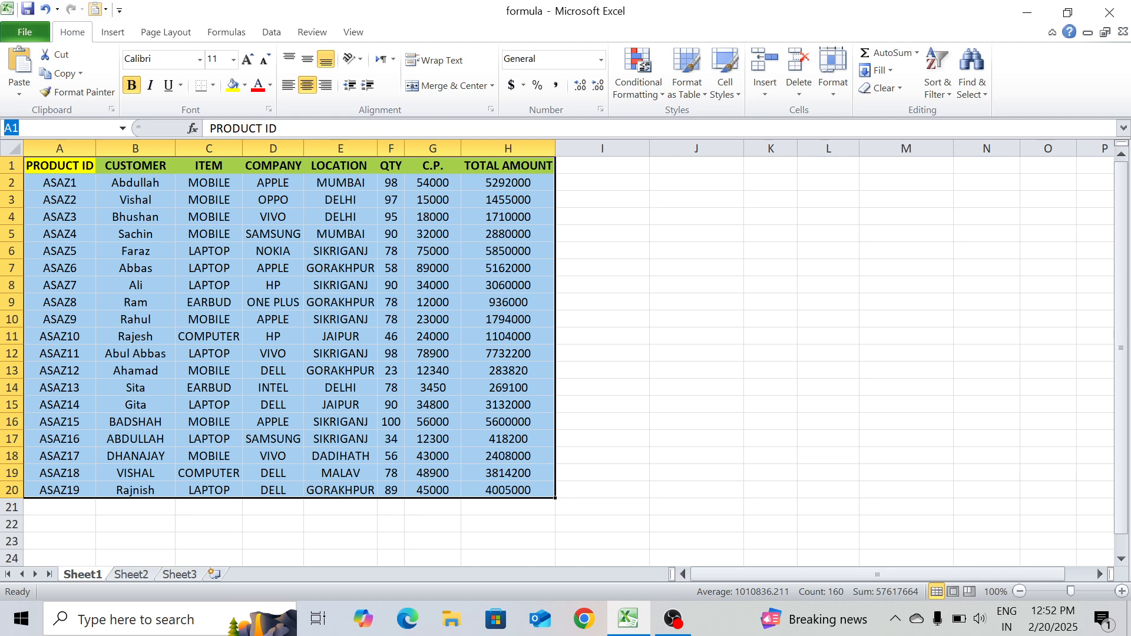
{"action": "type", "text": "table"}
{"action": "type", "text": "_1"}
{"action": "key", "text": "Return"}
{"action": "left_click", "coordinate": [627, 265]}
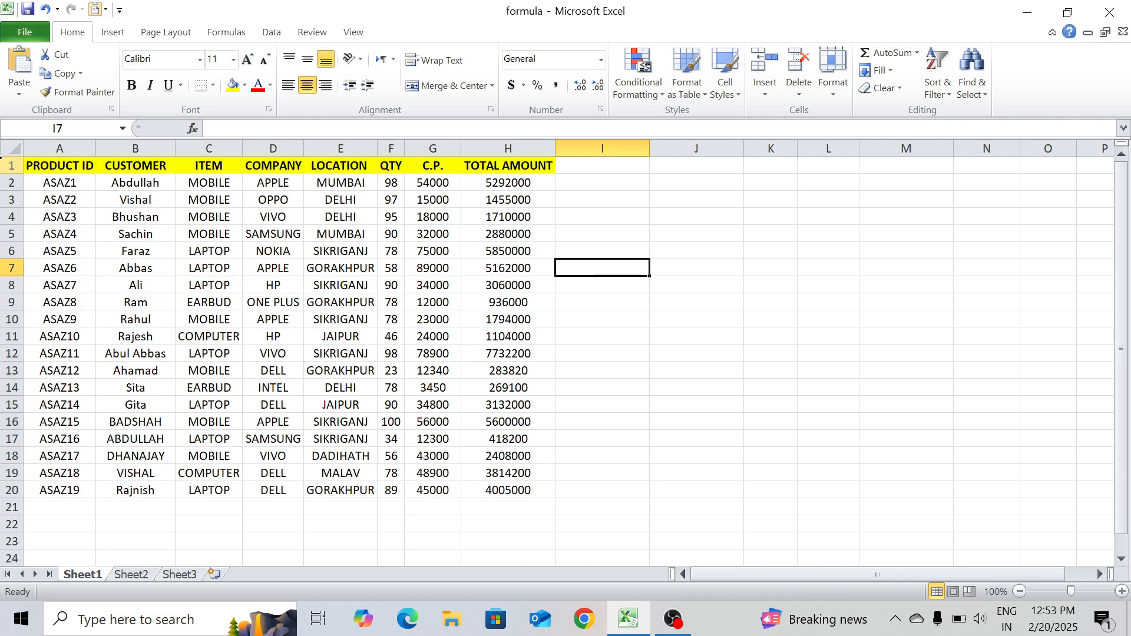
- Reselect the whole data table A1:H20 to check its range name
{"action": "left_click", "coordinate": [43, 166]}
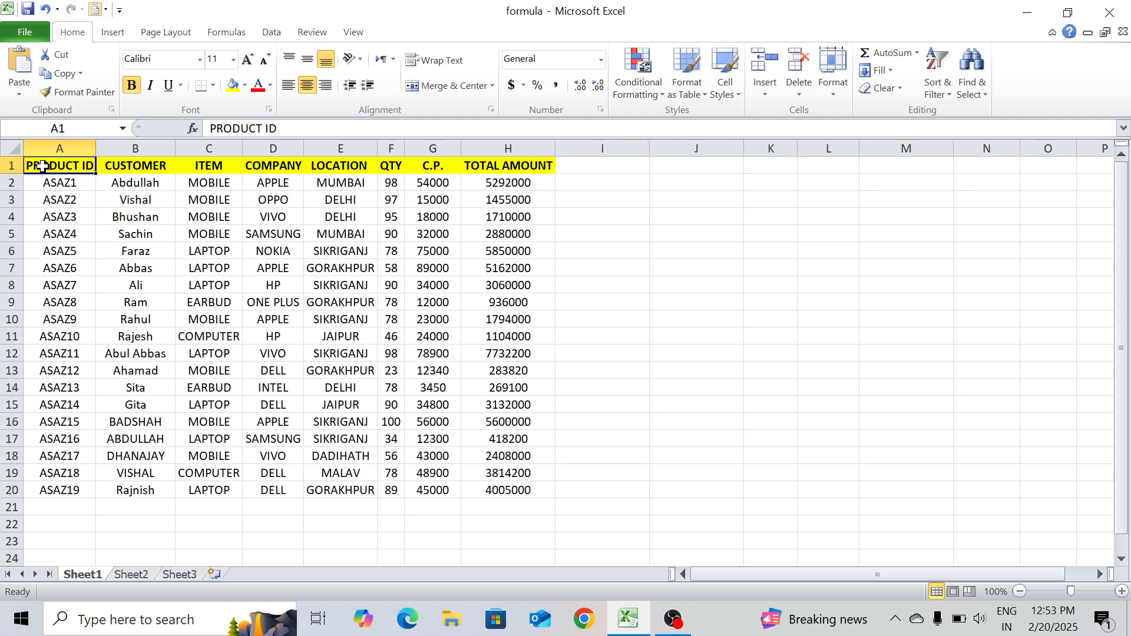
{"action": "key", "text": "ctrl+shift+Right"}
{"action": "key", "text": "ctrl+shift+Down"}
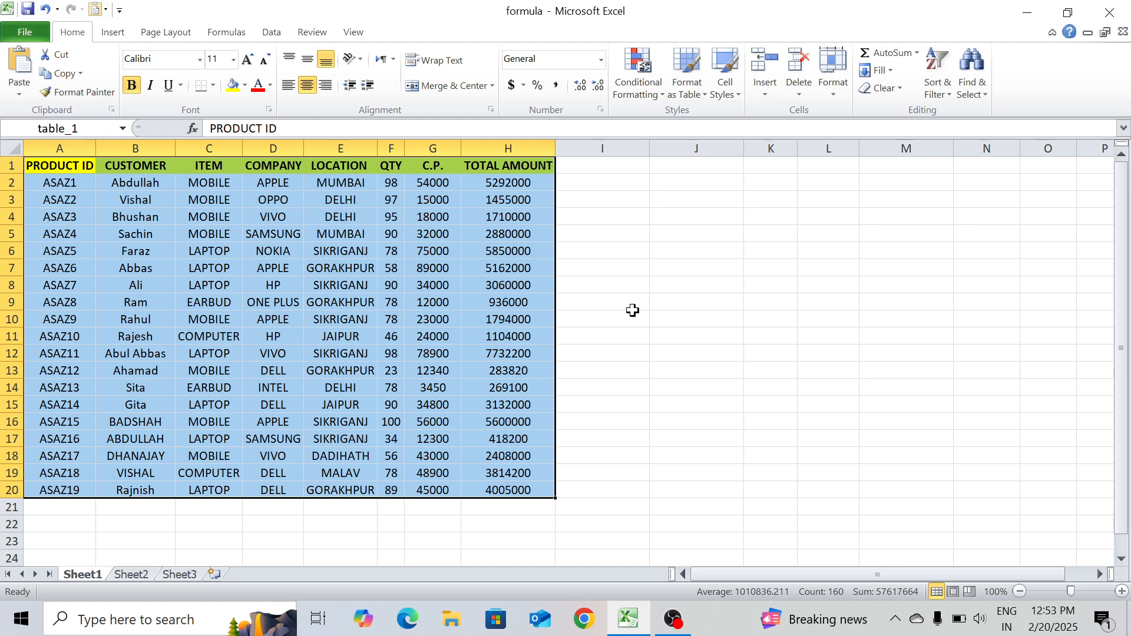
{"action": "left_click", "coordinate": [662, 308]}
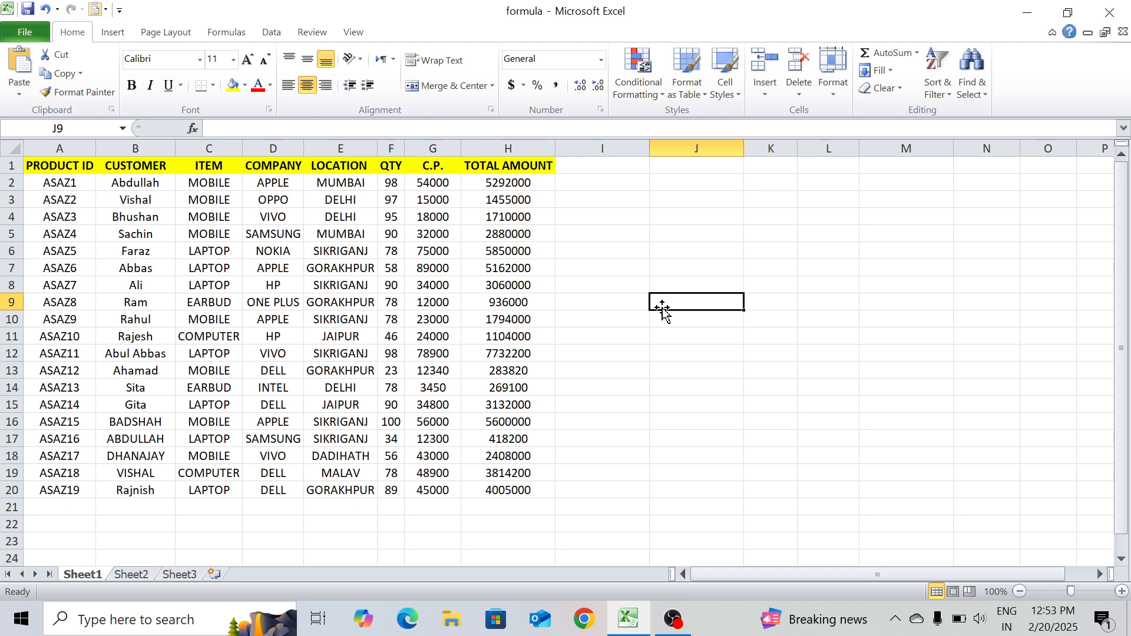
{"action": "type", "text": "=v"}
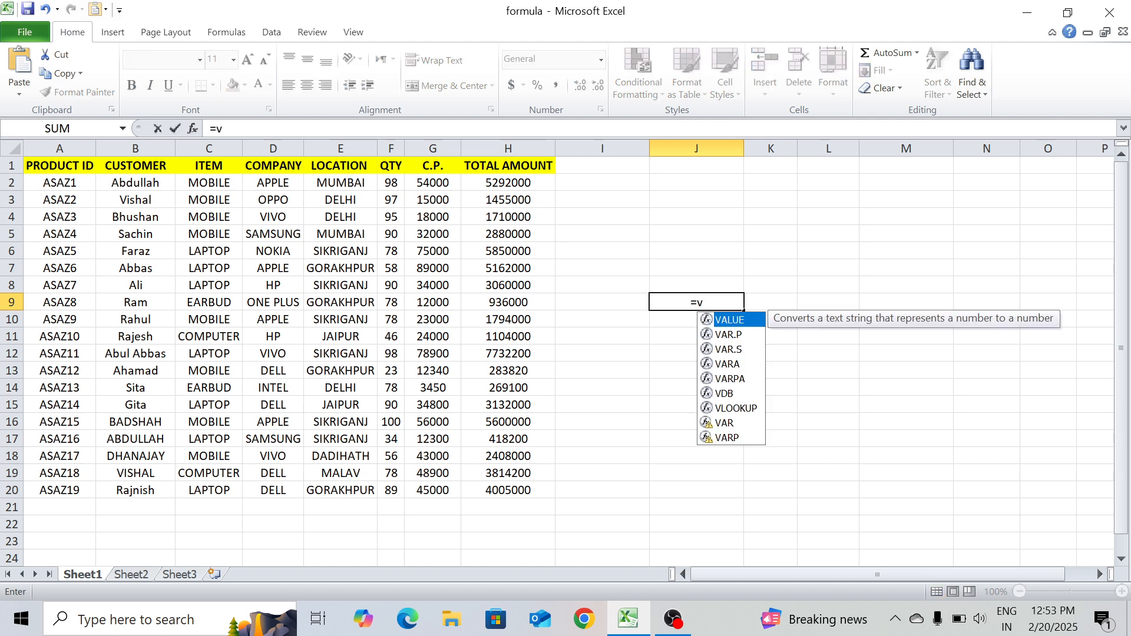
{"action": "type", "text": "l"}
{"action": "key", "text": "Tab"}
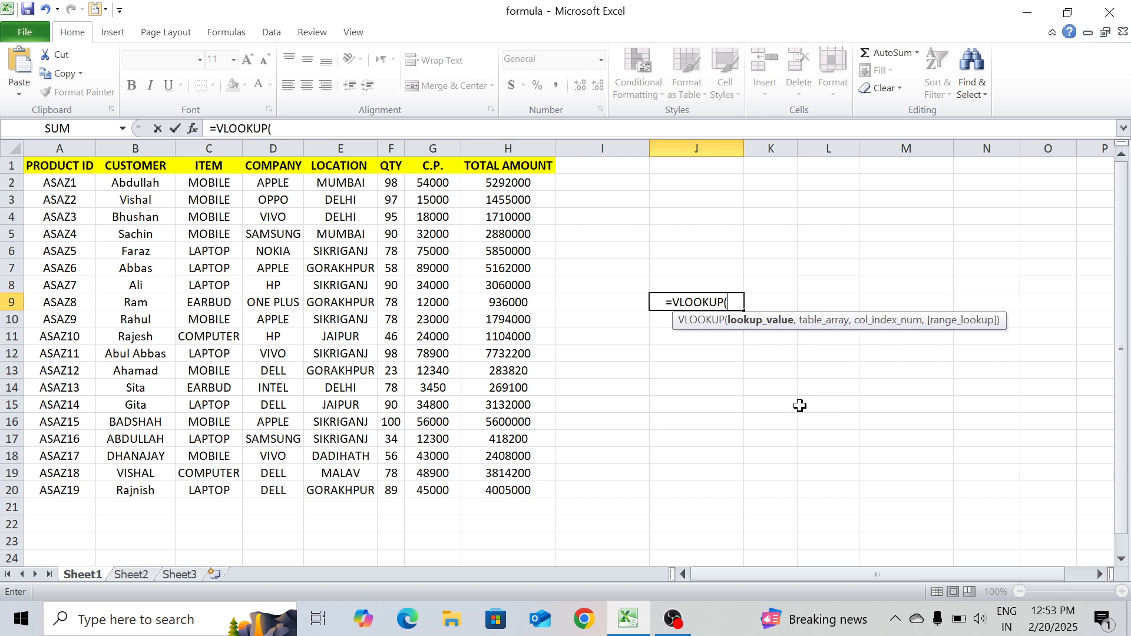
{"action": "key", "text": "BackSpace"}
{"action": "key", "text": "BackSpace"}
{"action": "key", "text": "BackSpace"}
{"action": "key", "text": "BackSpace"}
{"action": "key", "text": "BackSpace"}
{"action": "key", "text": "BackSpace"}
{"action": "key", "text": "BackSpace"}
{"action": "key", "text": "BackSpace"}
{"action": "key", "text": "BackSpace"}
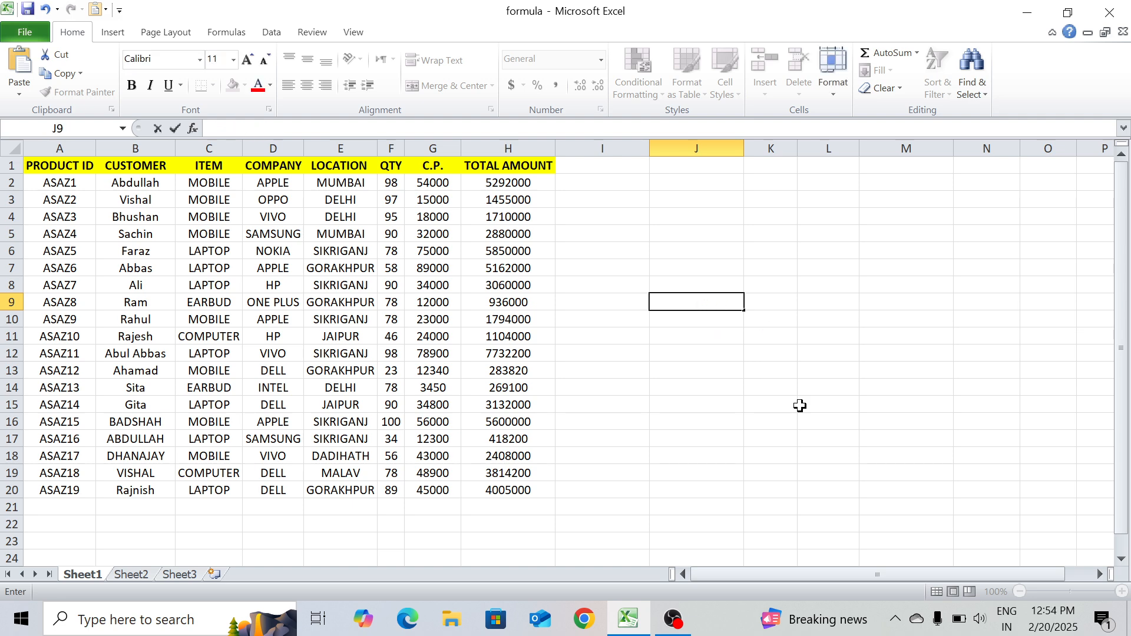
- Try the formula =ROW() in cell L10, then clear the cell
{"action": "left_click", "coordinate": [823, 319]}
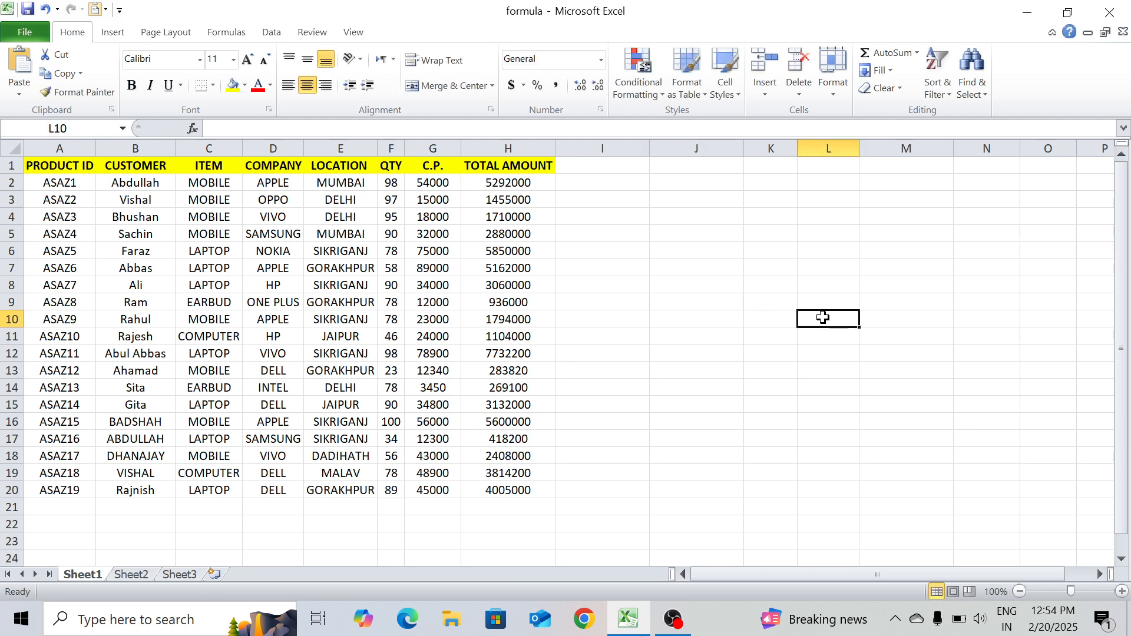
{"action": "type", "text": "="}
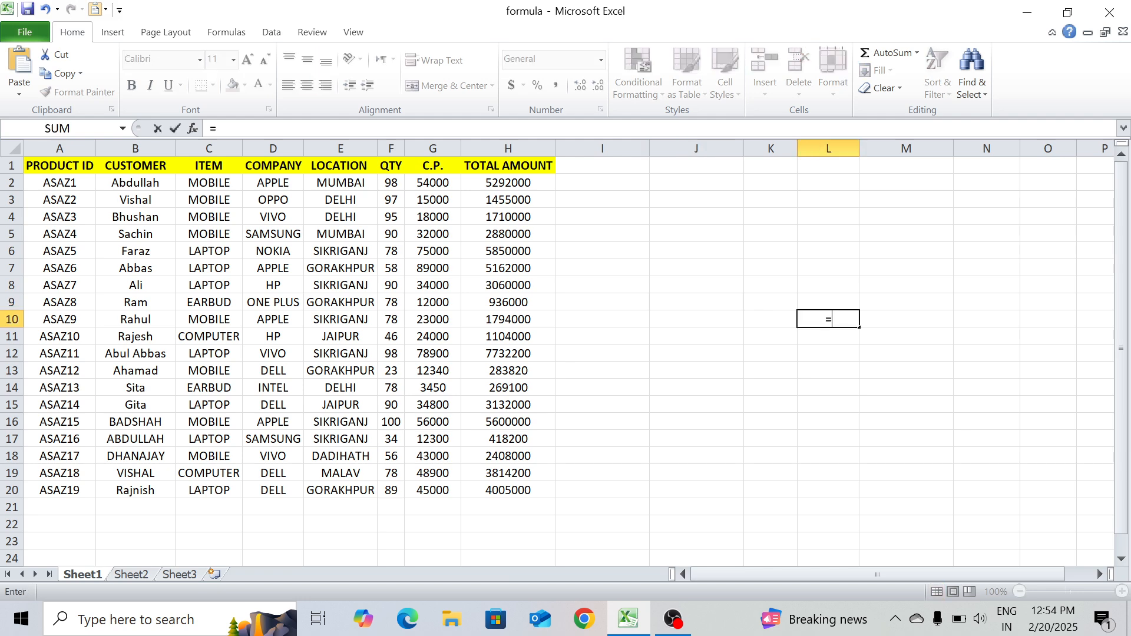
{"action": "type", "text": "row"}
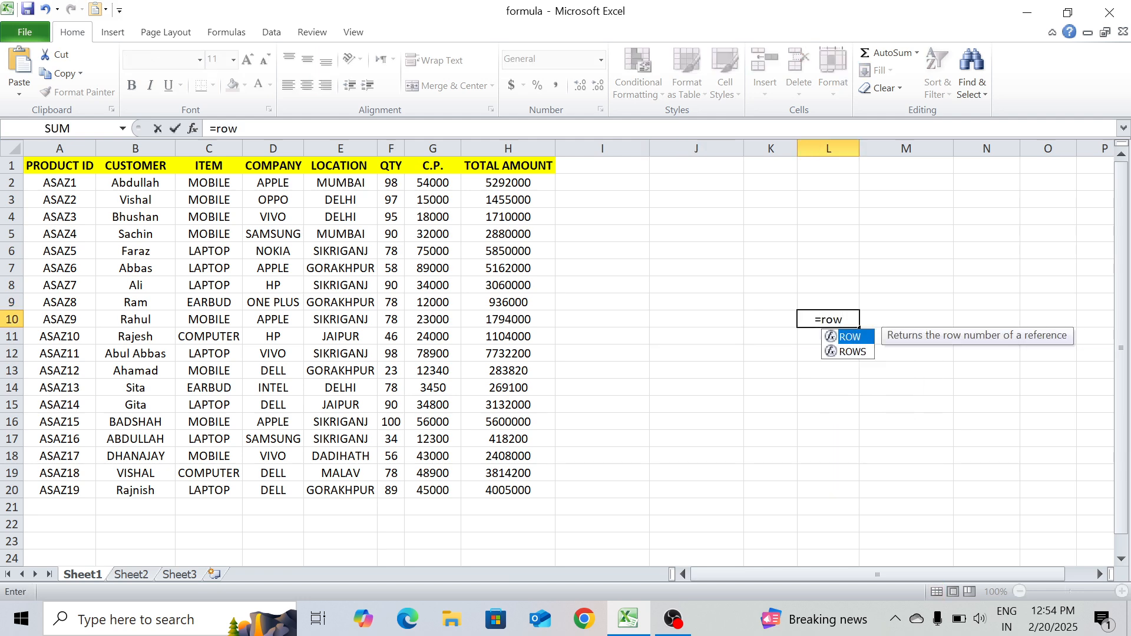
{"action": "type", "text": "()"}
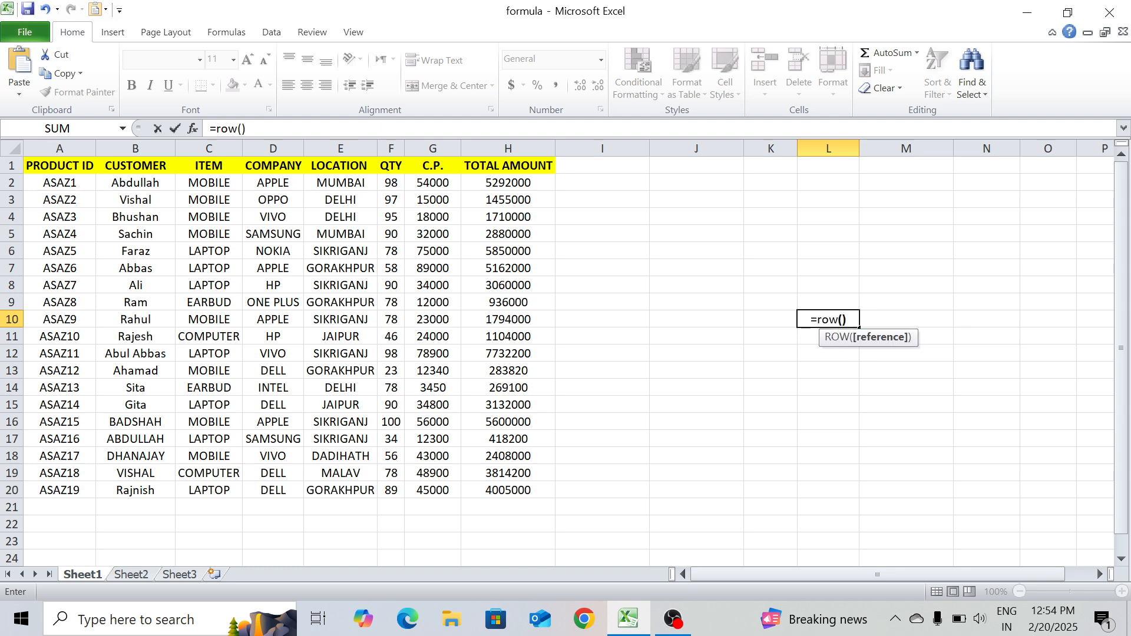
{"action": "key", "text": "Return"}
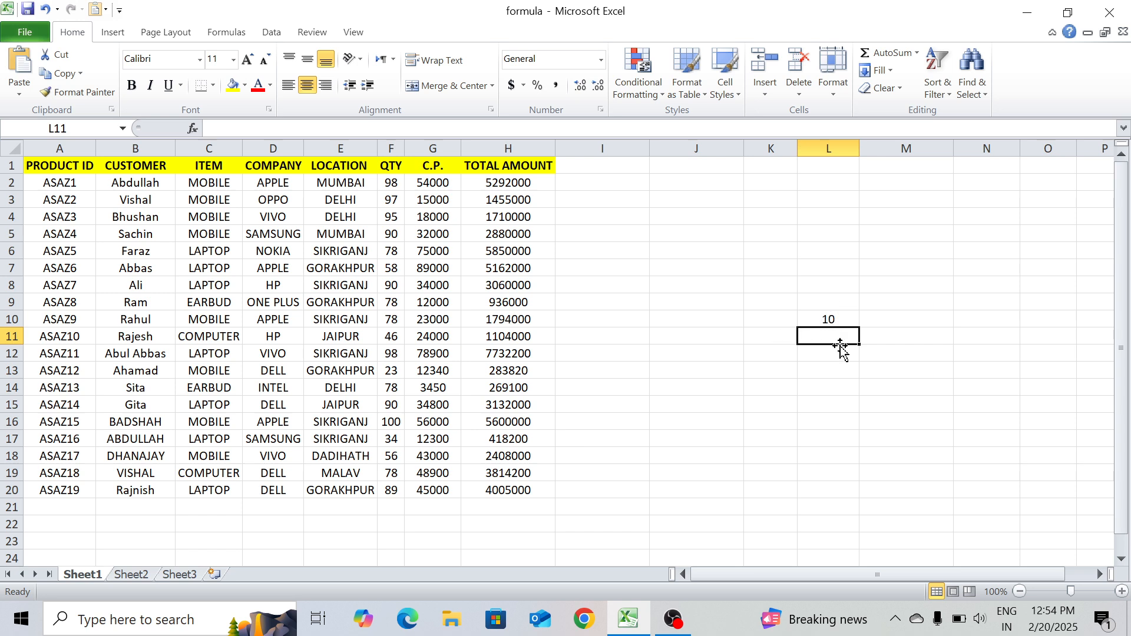
{"action": "left_click", "coordinate": [845, 317]}
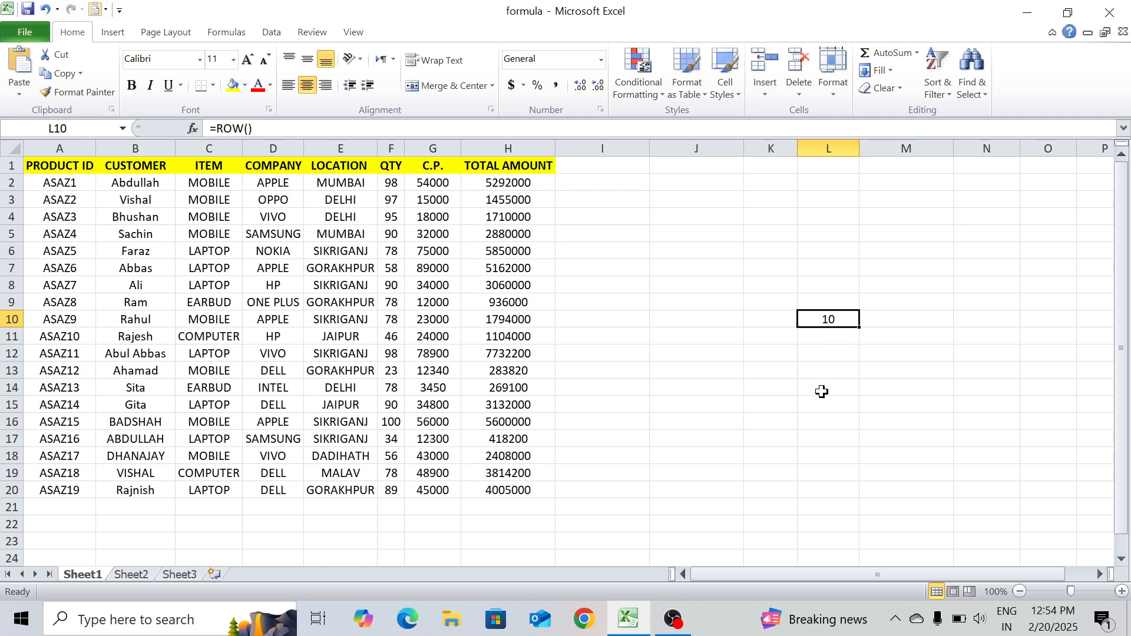
{"action": "key", "text": "BackSpace"}
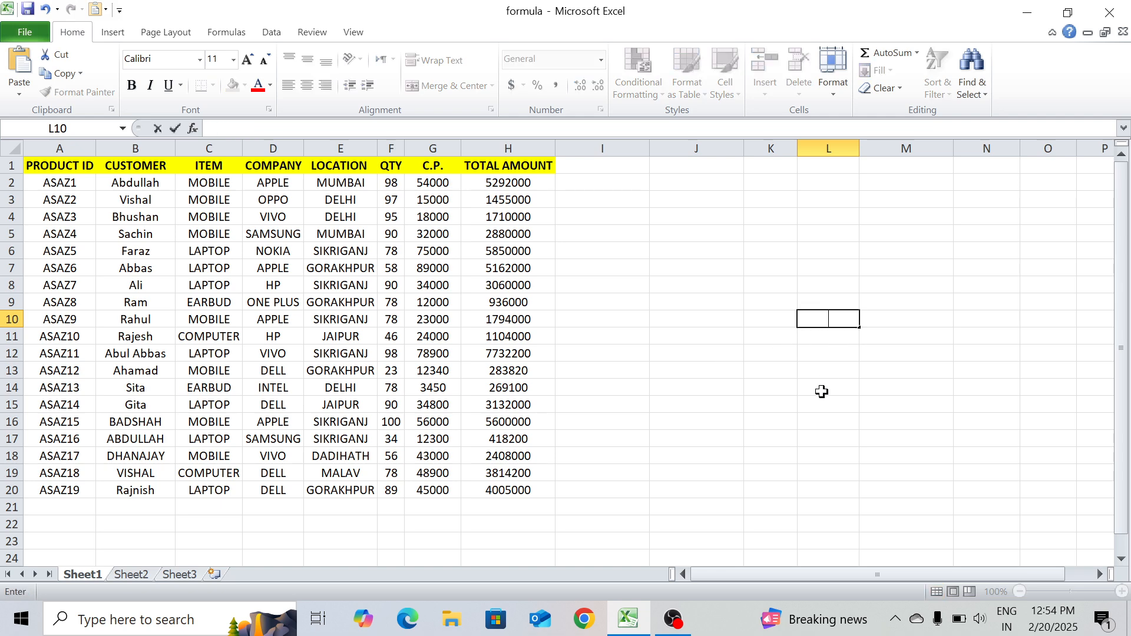
{"action": "left_click", "coordinate": [902, 230]}
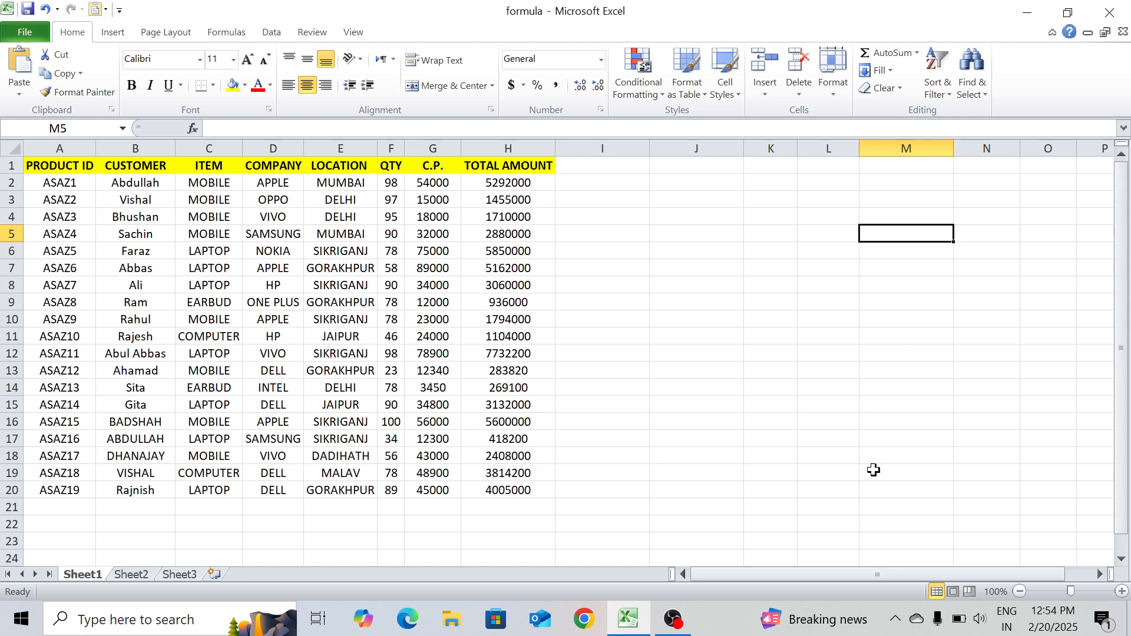
{"action": "type", "text": "="}
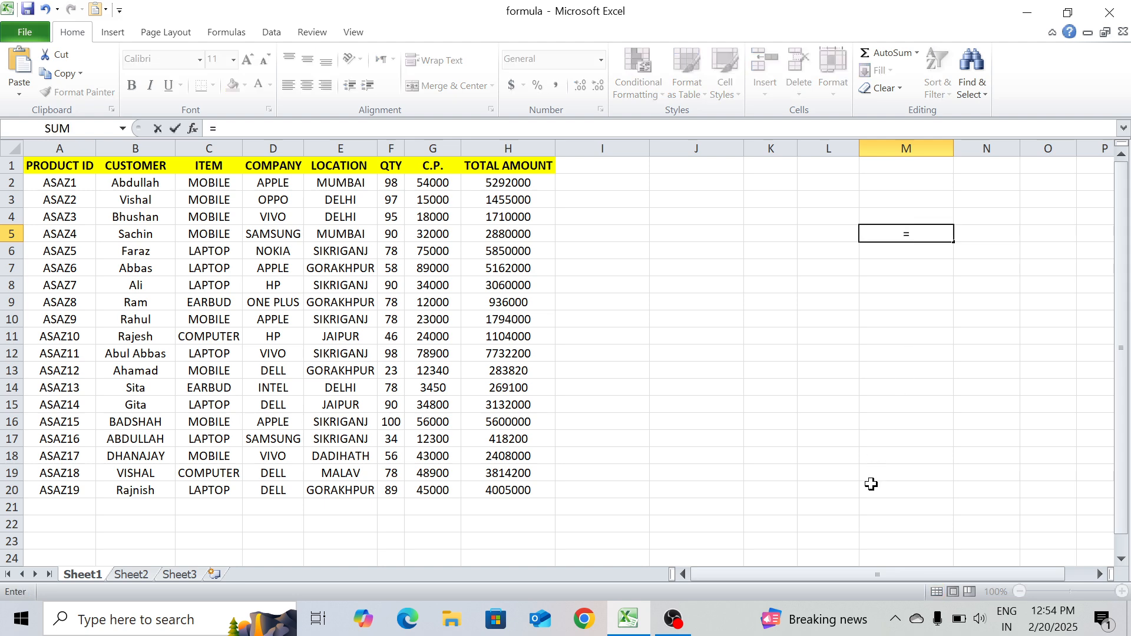
{"action": "type", "text": "clo"}
{"action": "key", "text": "BackSpace"}
{"action": "key", "text": "BackSpace"}
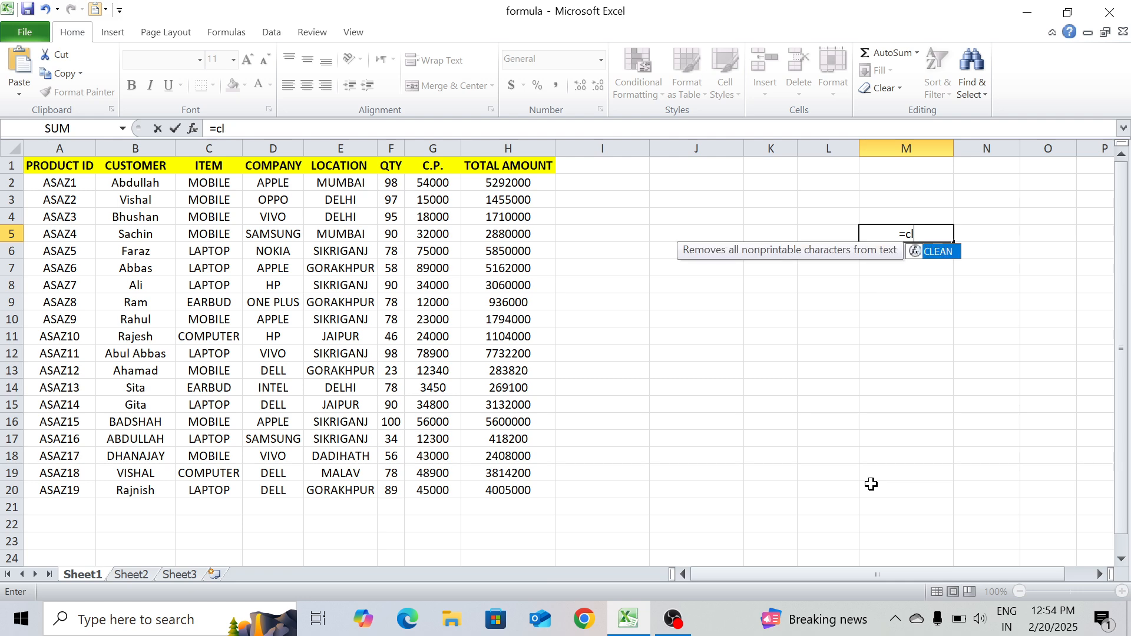
{"action": "type", "text": "0l"}
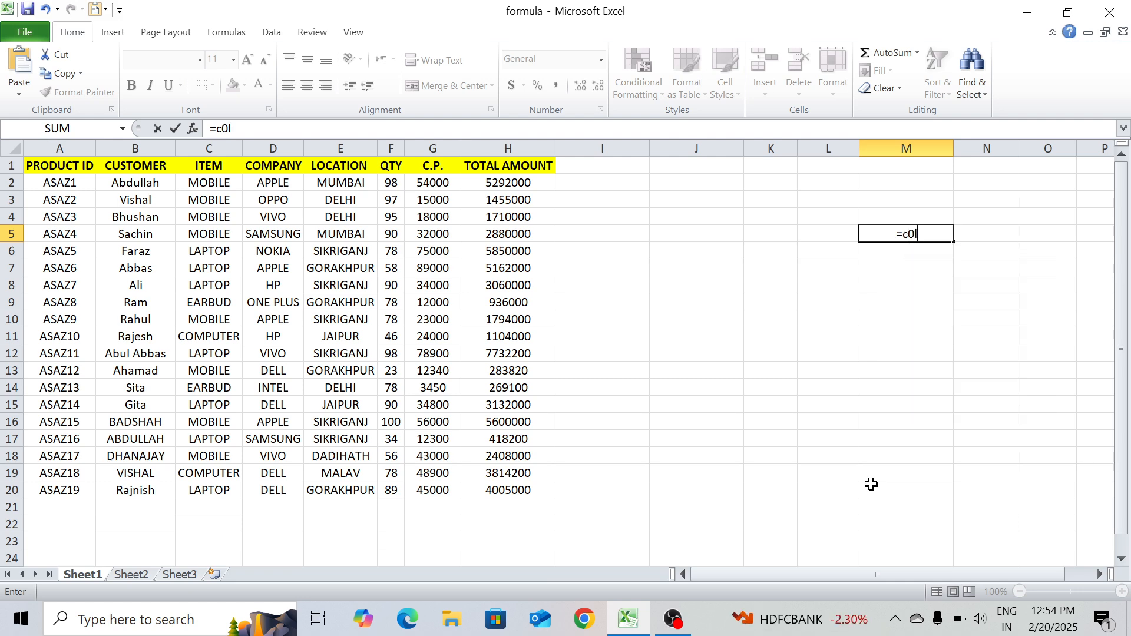
{"action": "key", "text": "BackSpace"}
{"action": "key", "text": "BackSpace"}
{"action": "key", "text": "BackSpace"}
{"action": "type", "text": "co"}
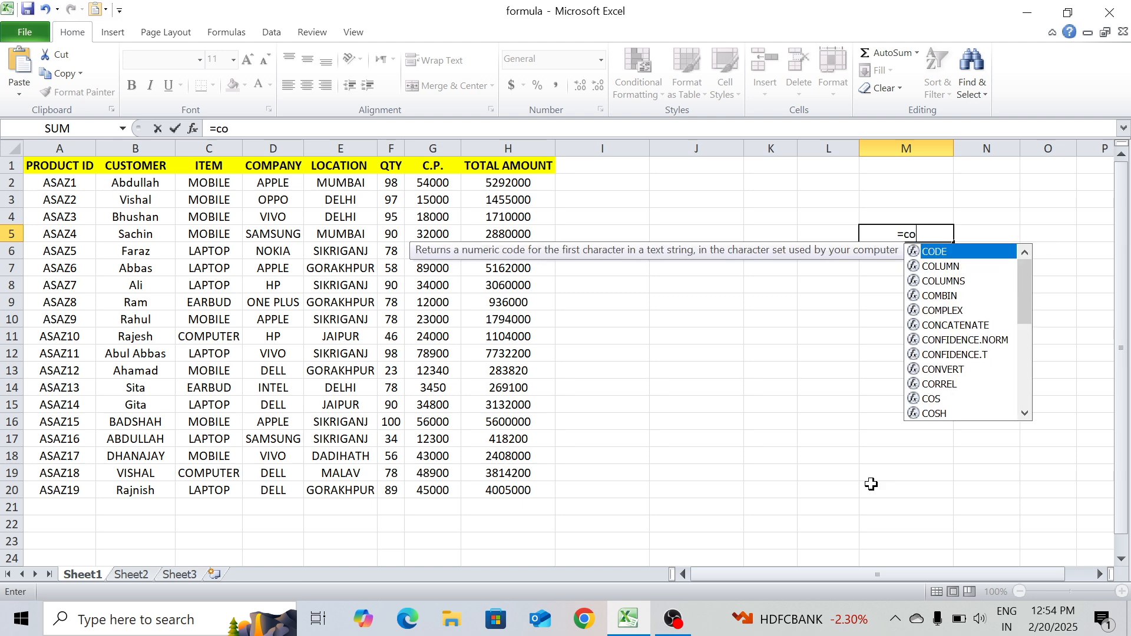
{"action": "key", "text": "Down"}
{"action": "key", "text": "Return"}
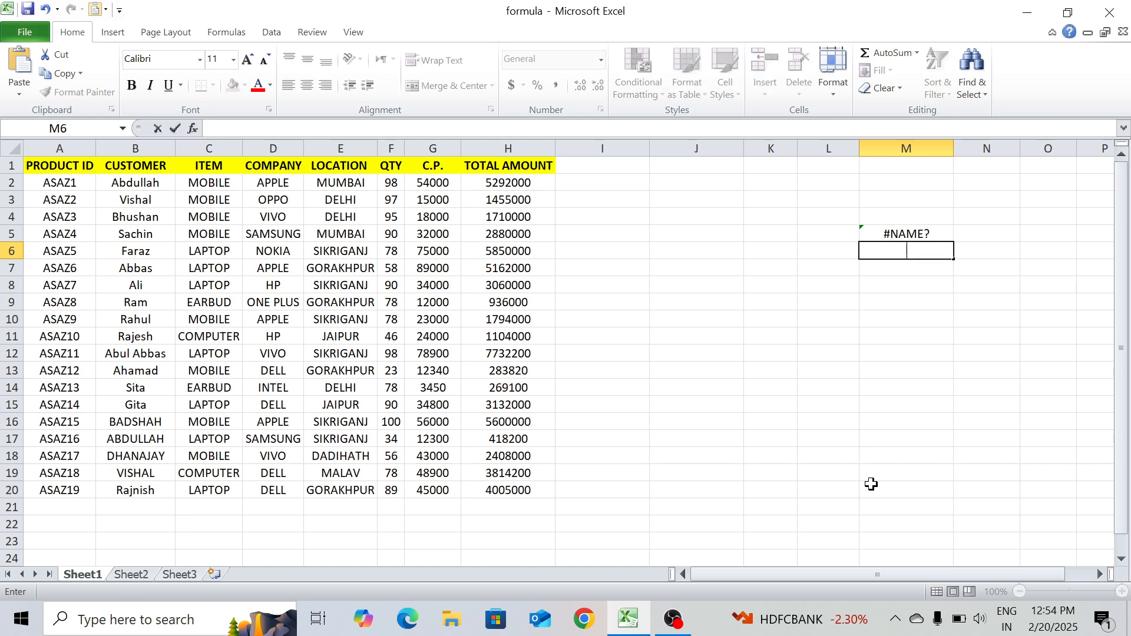
{"action": "key", "text": "Up"}
{"action": "key", "text": "BackSpace"}
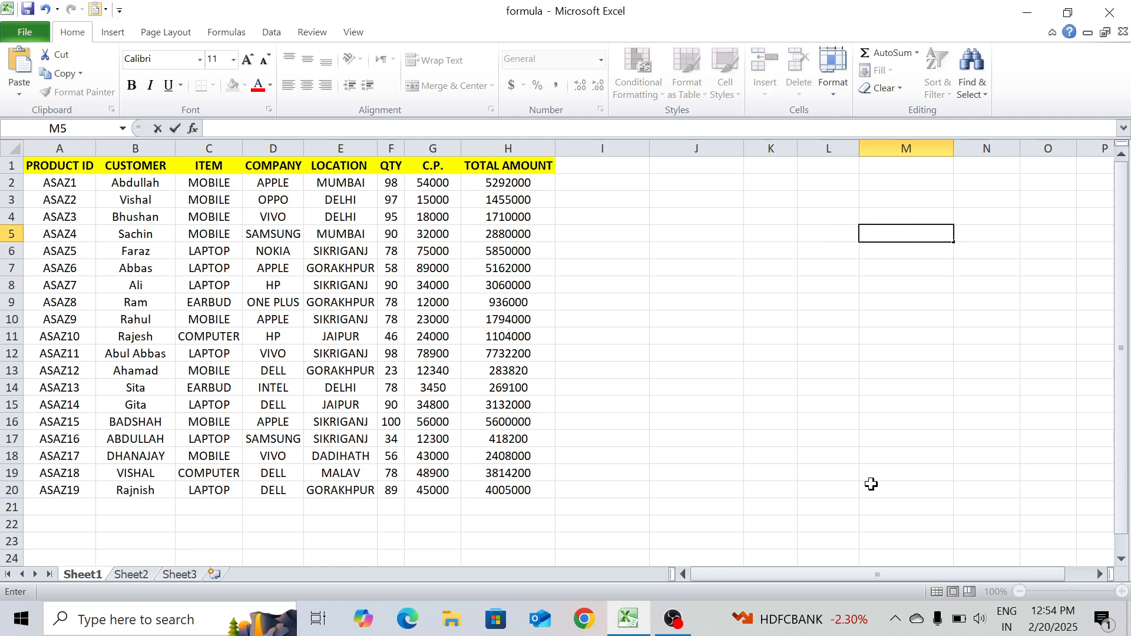
- Try the formula =COLUMN() in cell M5, then clear the cell
{"action": "type", "text": "=co"}
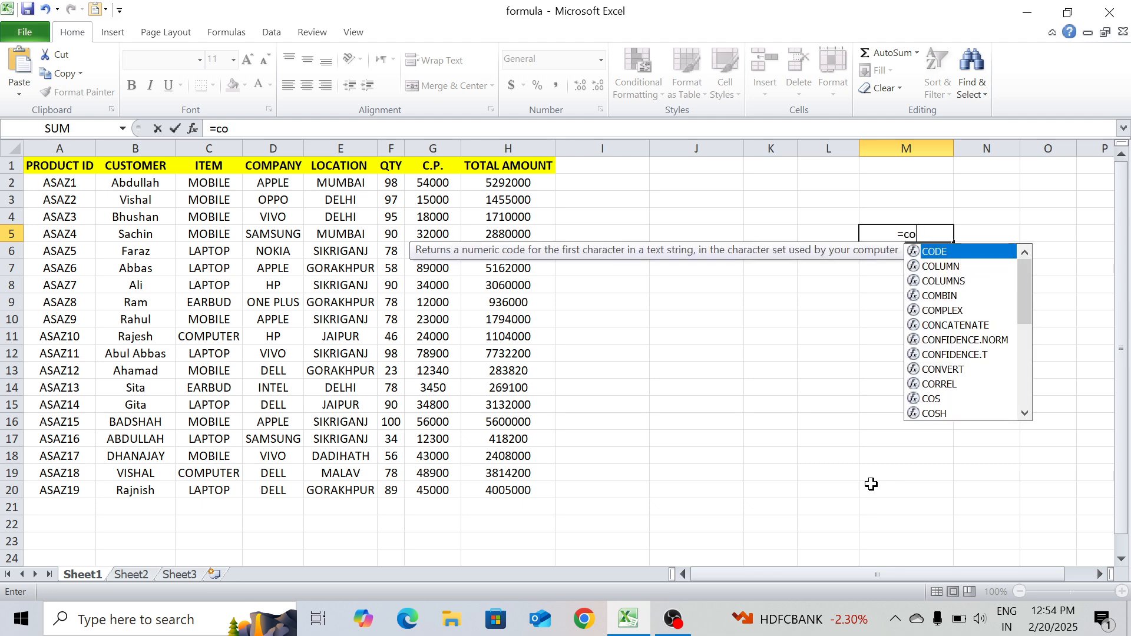
{"action": "key", "text": "Down"}
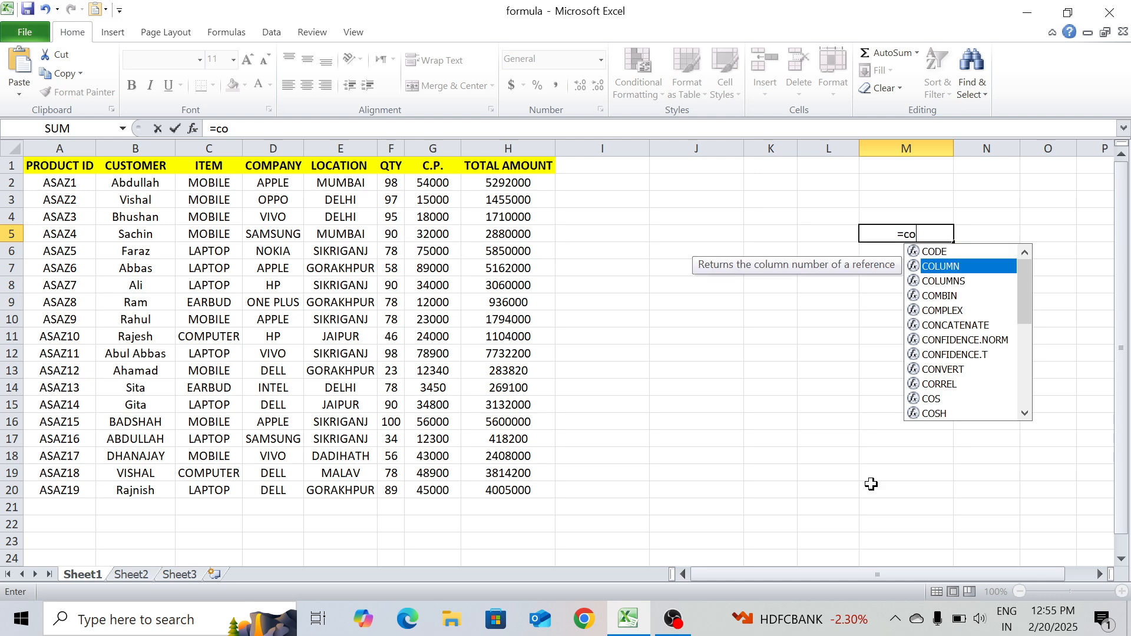
{"action": "key", "text": "Tab"}
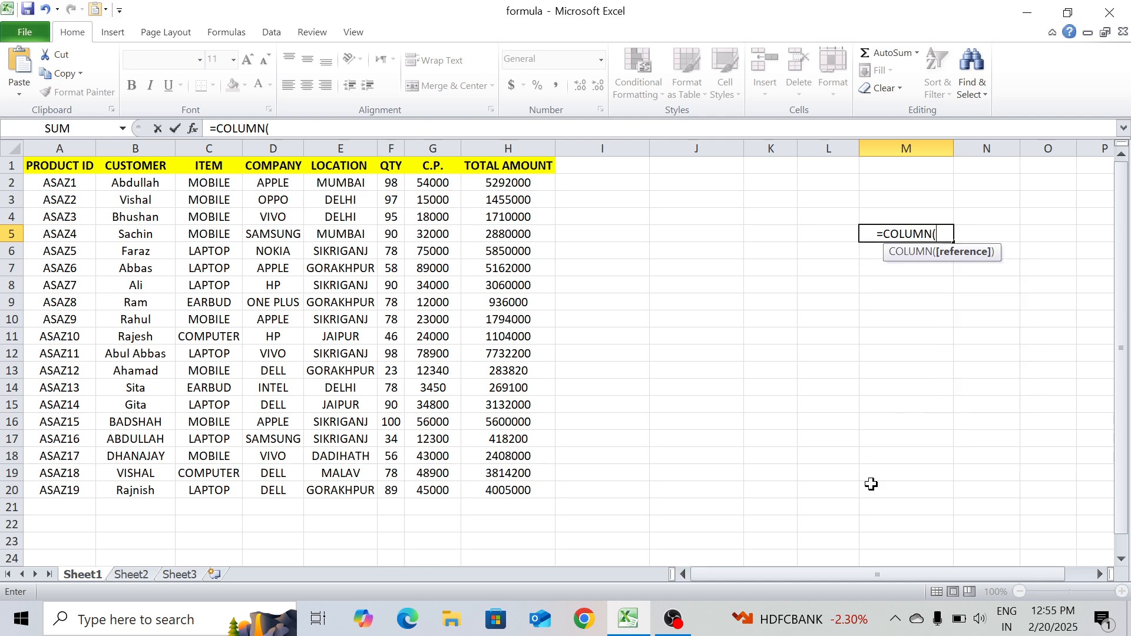
{"action": "type", "text": ")"}
{"action": "key", "text": "Return"}
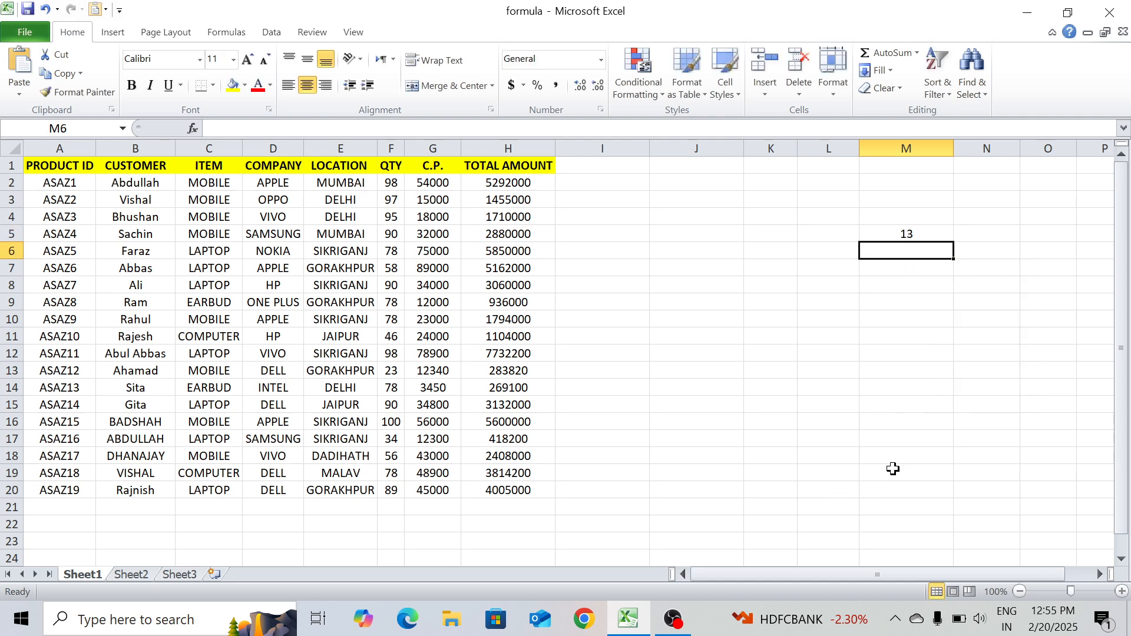
{"action": "left_click", "coordinate": [913, 228]}
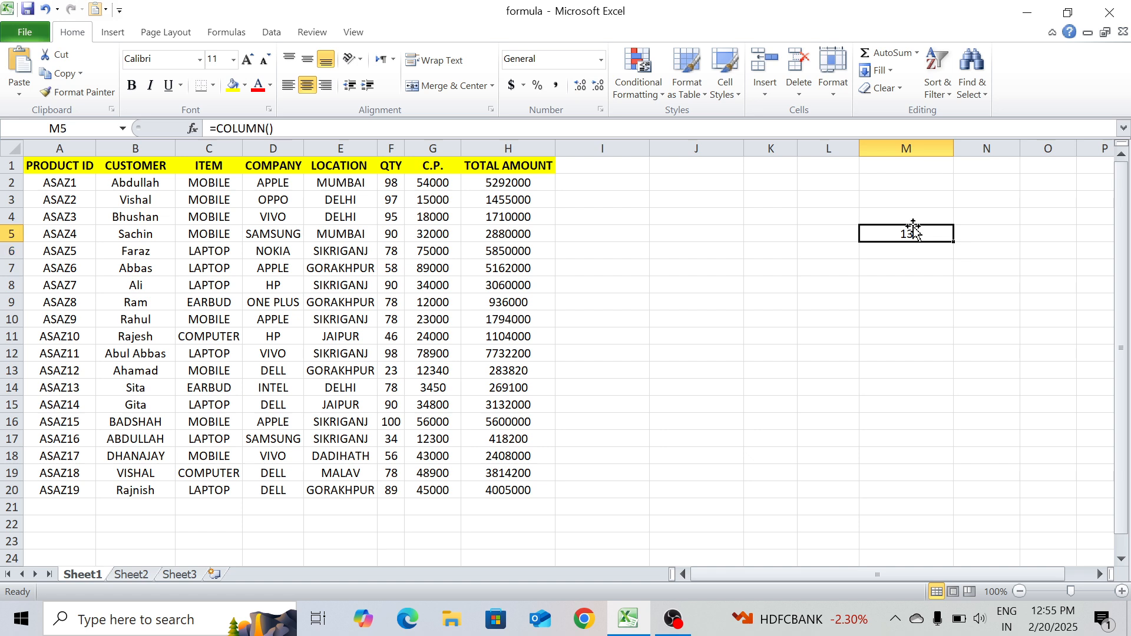
{"action": "key", "text": "BackSpace"}
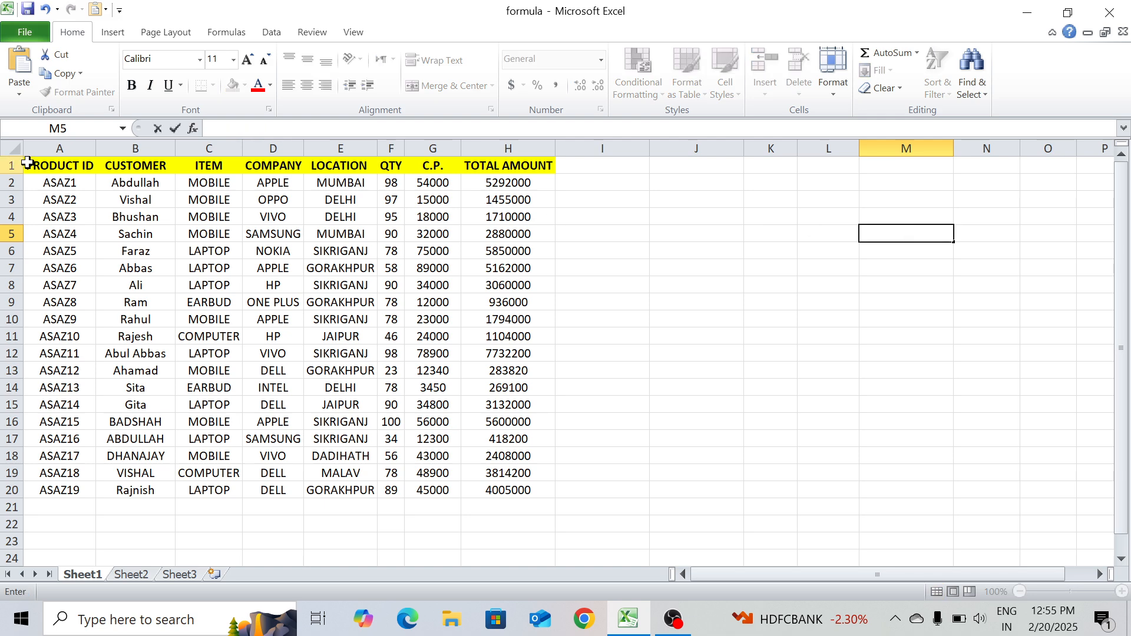
- Copy the header row A1:H1, paste it transposed starting at K1, and autofit column K's width
{"action": "left_click_drag", "start_coordinate": [42, 165], "coordinate": [547, 160]}
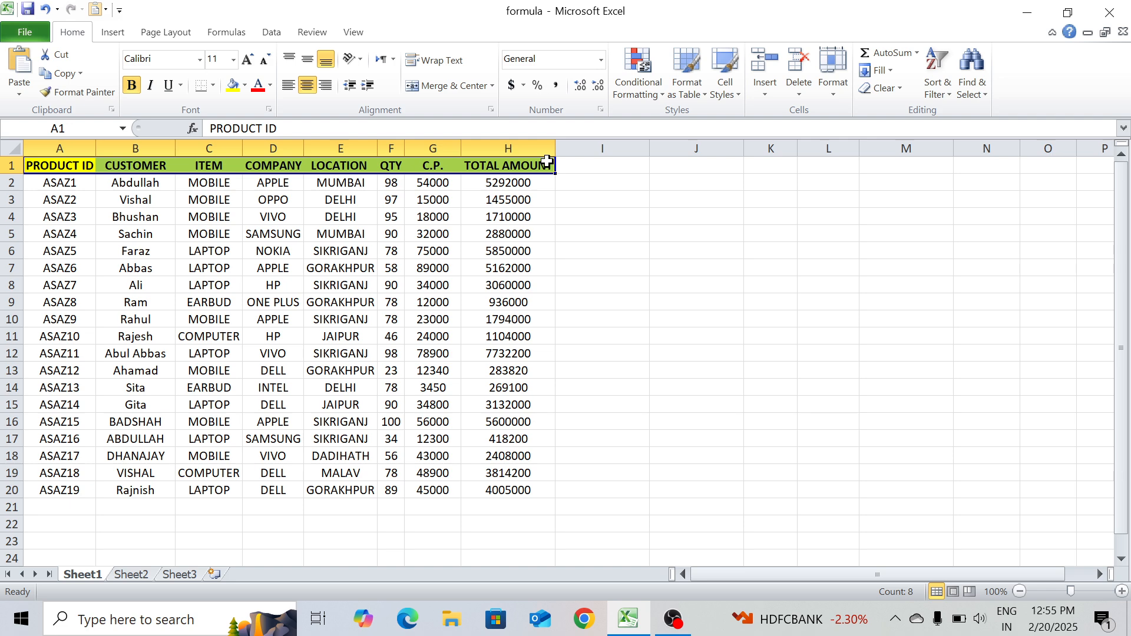
{"action": "key", "text": "ctrl+c"}
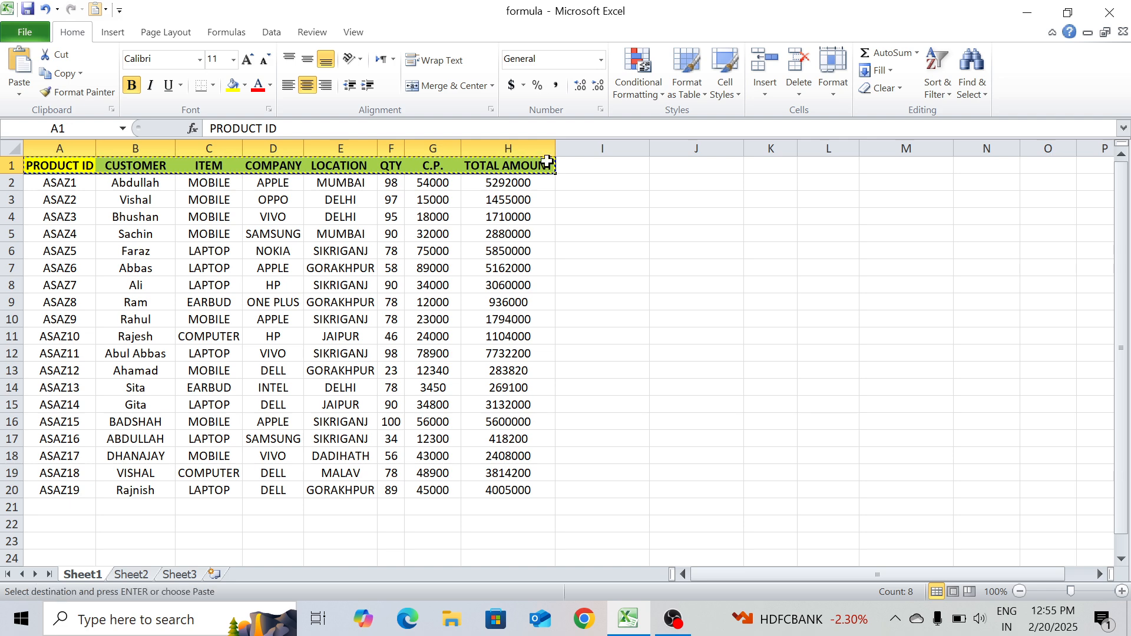
{"action": "left_click", "coordinate": [770, 166]}
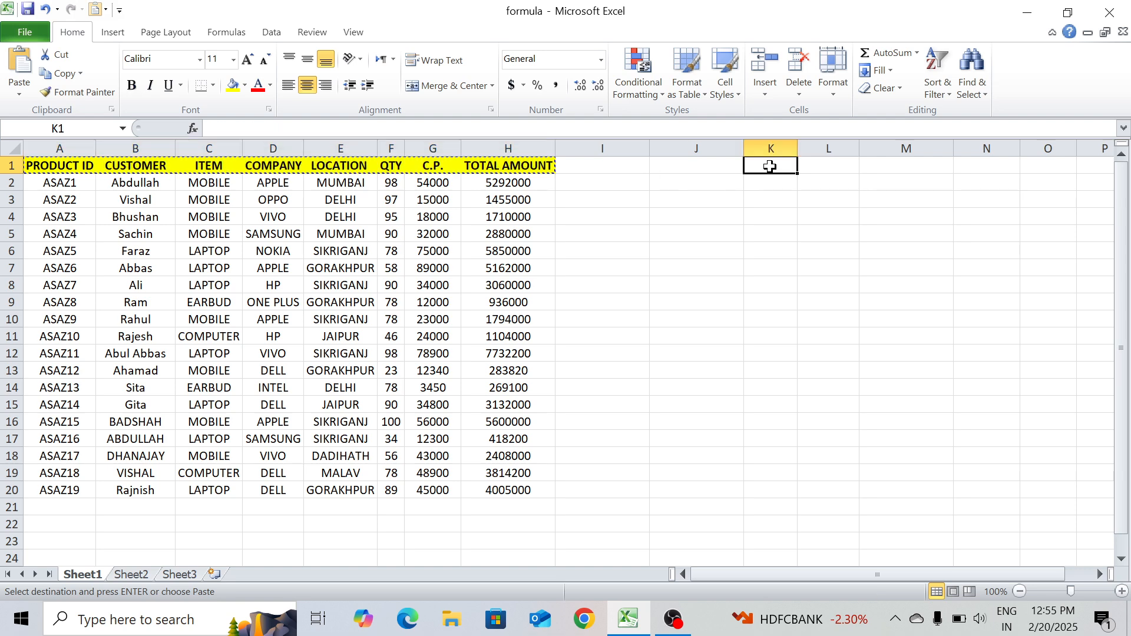
{"action": "left_click", "coordinate": [17, 94]}
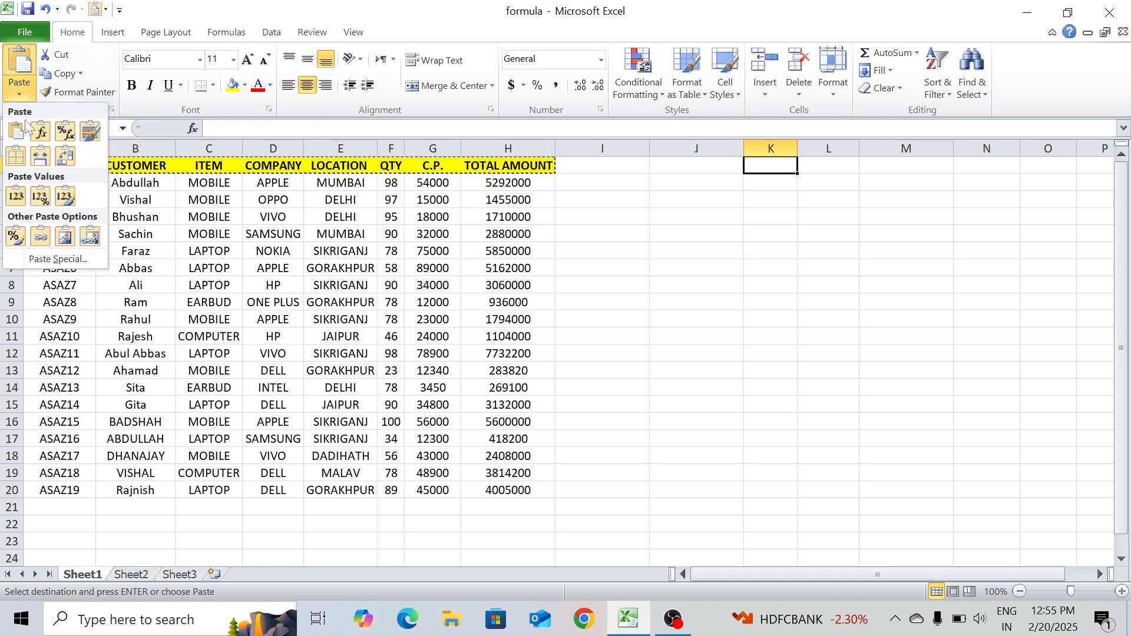
{"action": "left_click", "coordinate": [66, 162]}
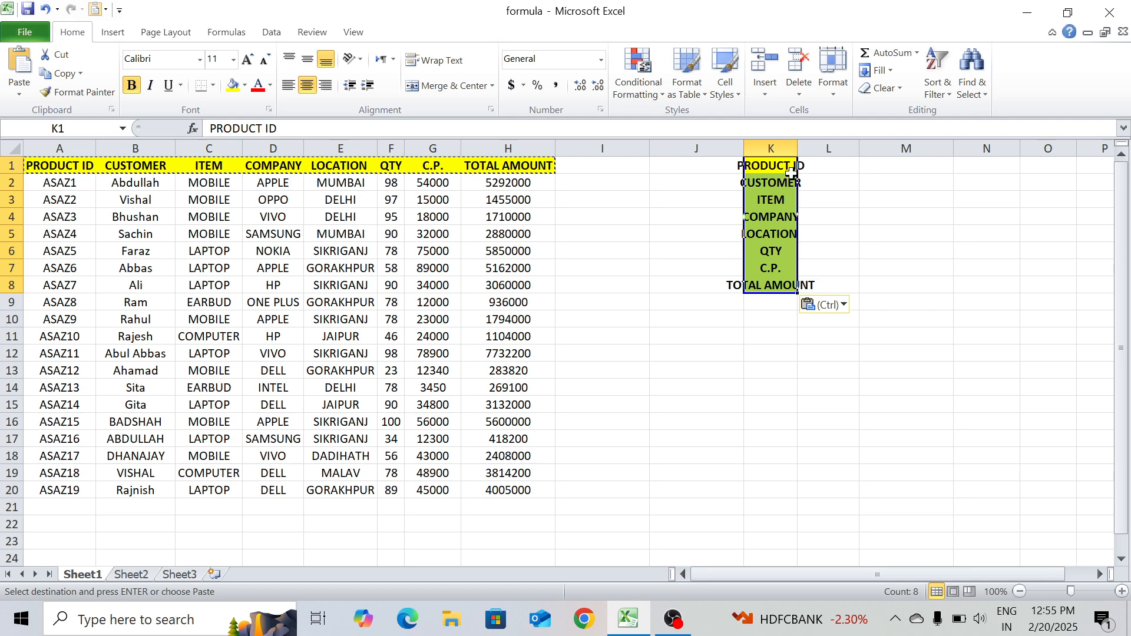
{"action": "double_click", "coordinate": [798, 148]}
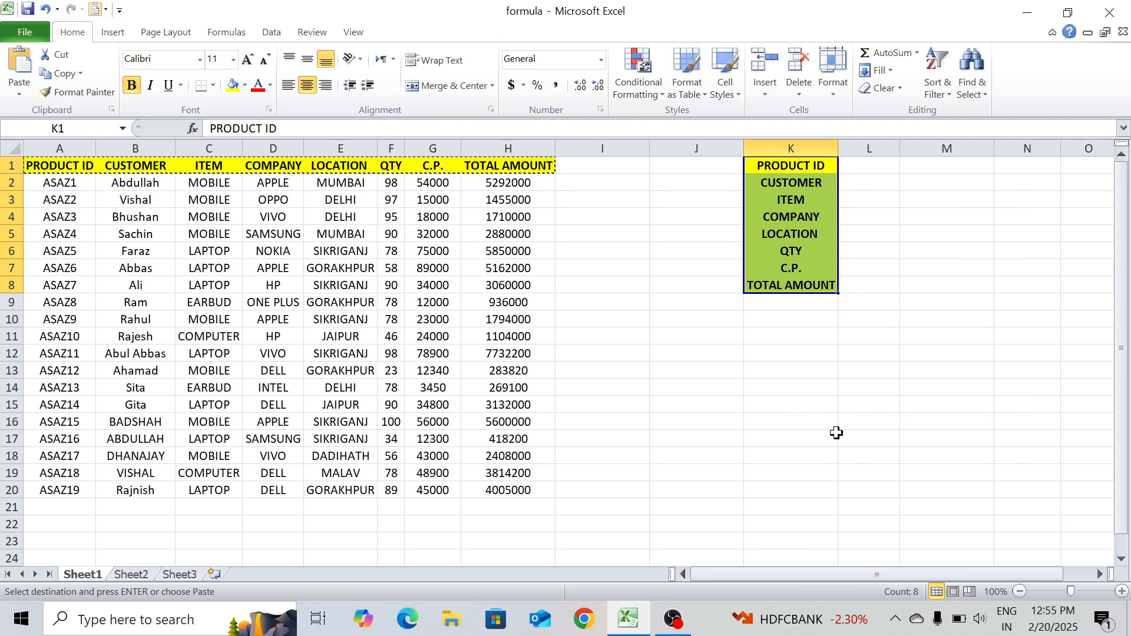
- Apply All Borders to the vertical header list in K1:K8
{"action": "left_click", "coordinate": [214, 86]}
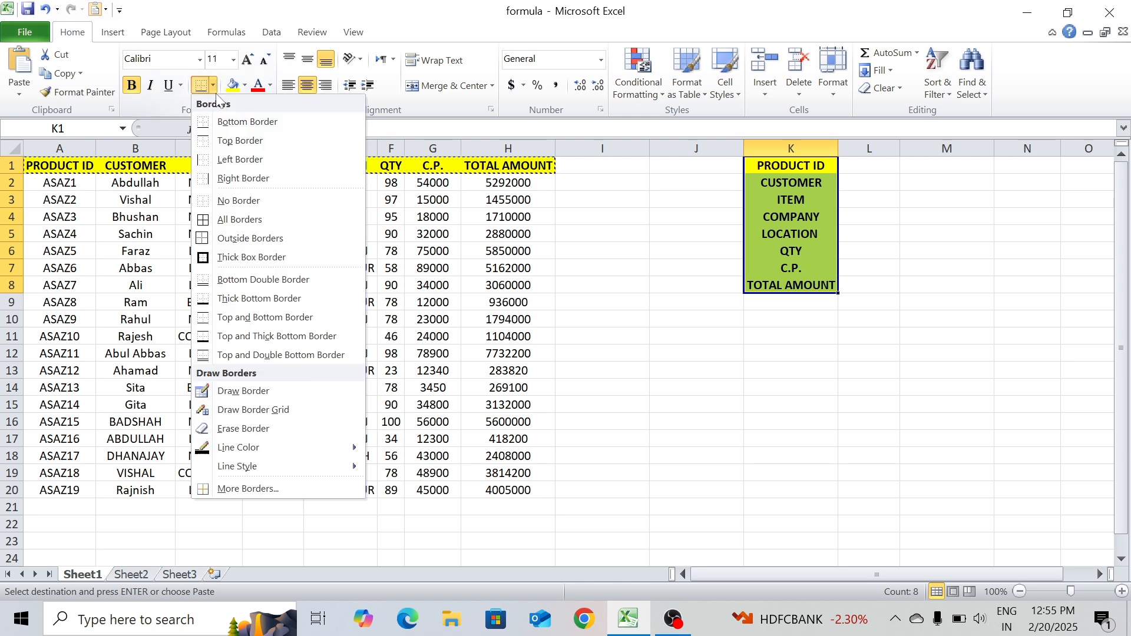
{"action": "left_click", "coordinate": [249, 218]}
{"action": "left_click", "coordinate": [916, 379]}
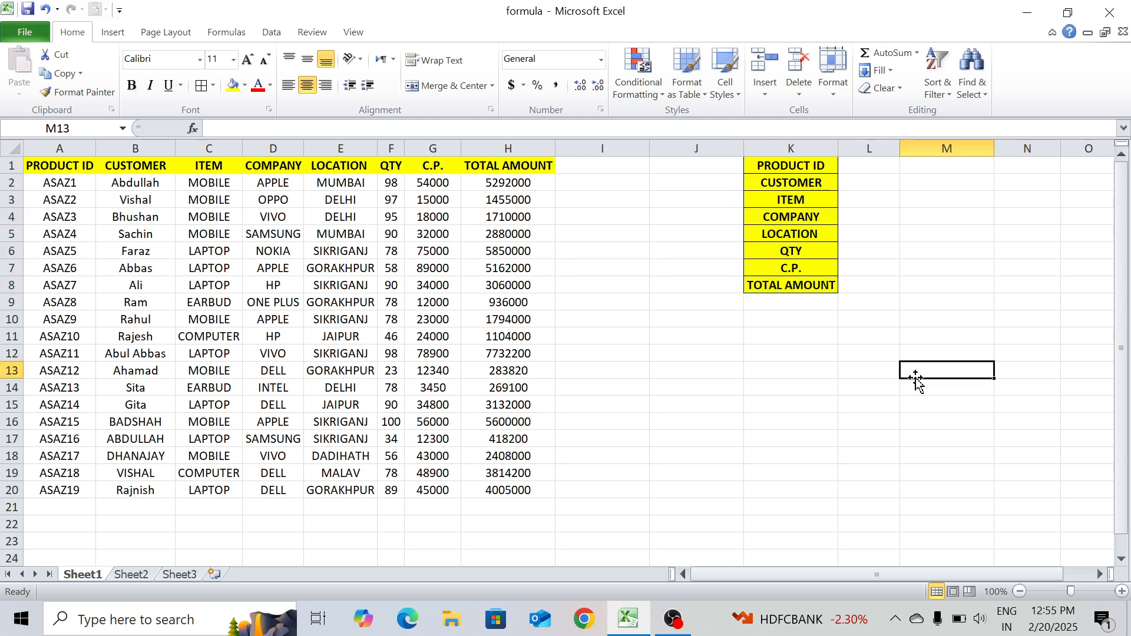
- Open Data Validation for cell L1 beside PRODUCT ID and allow only List values
{"action": "left_click", "coordinate": [861, 164]}
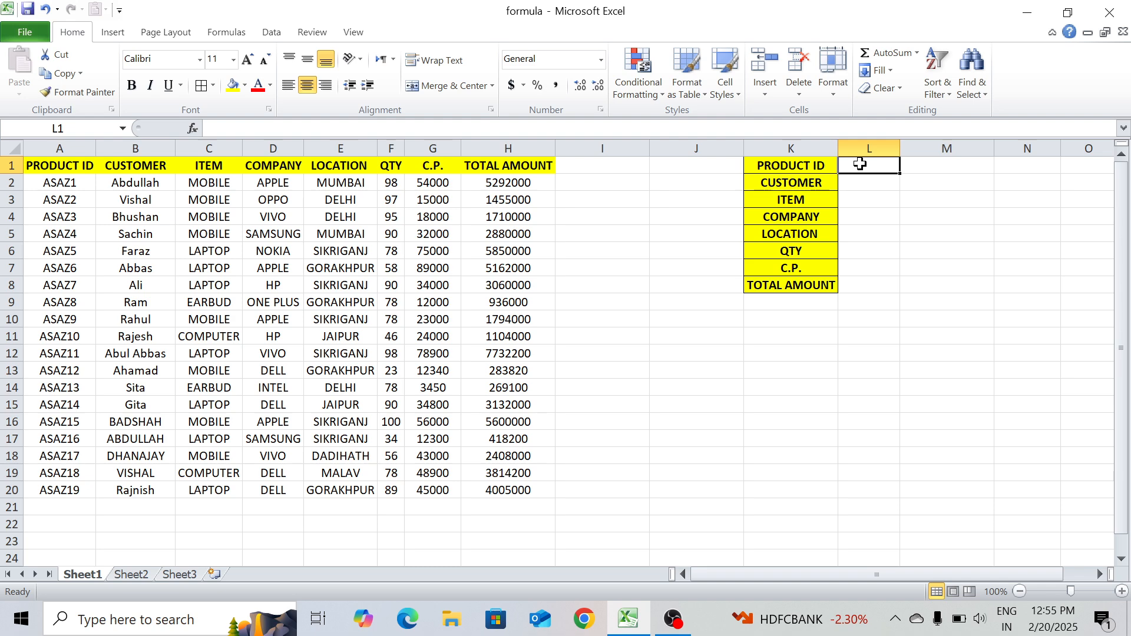
{"action": "key", "text": "alt+d"}
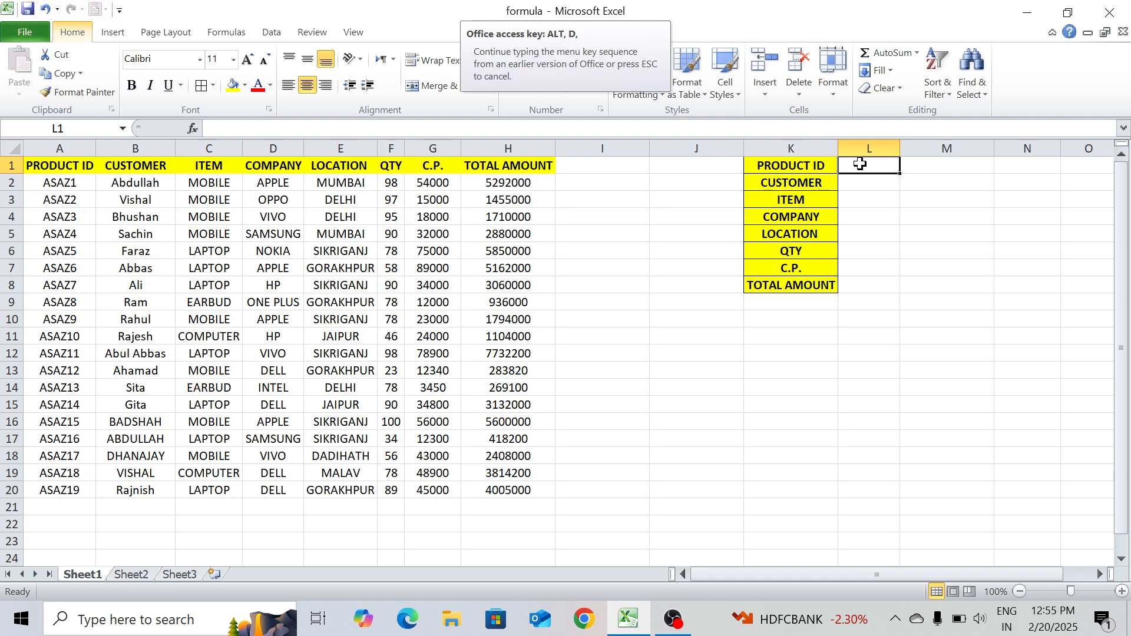
{"action": "key", "text": "l"}
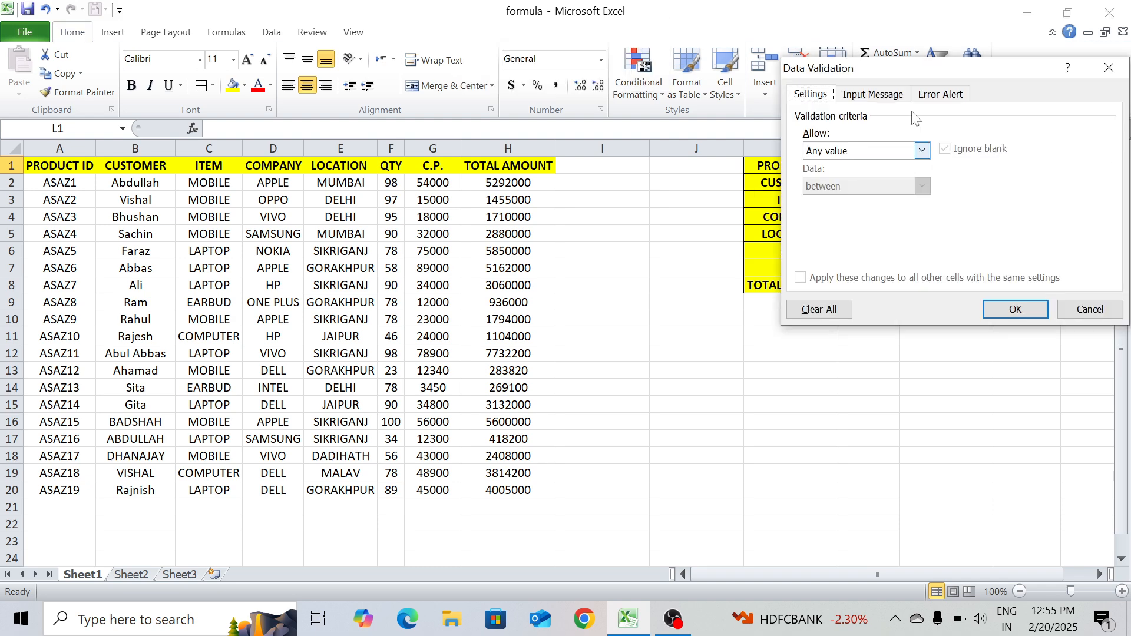
{"action": "left_click_drag", "start_coordinate": [946, 71], "coordinate": [384, 135]}
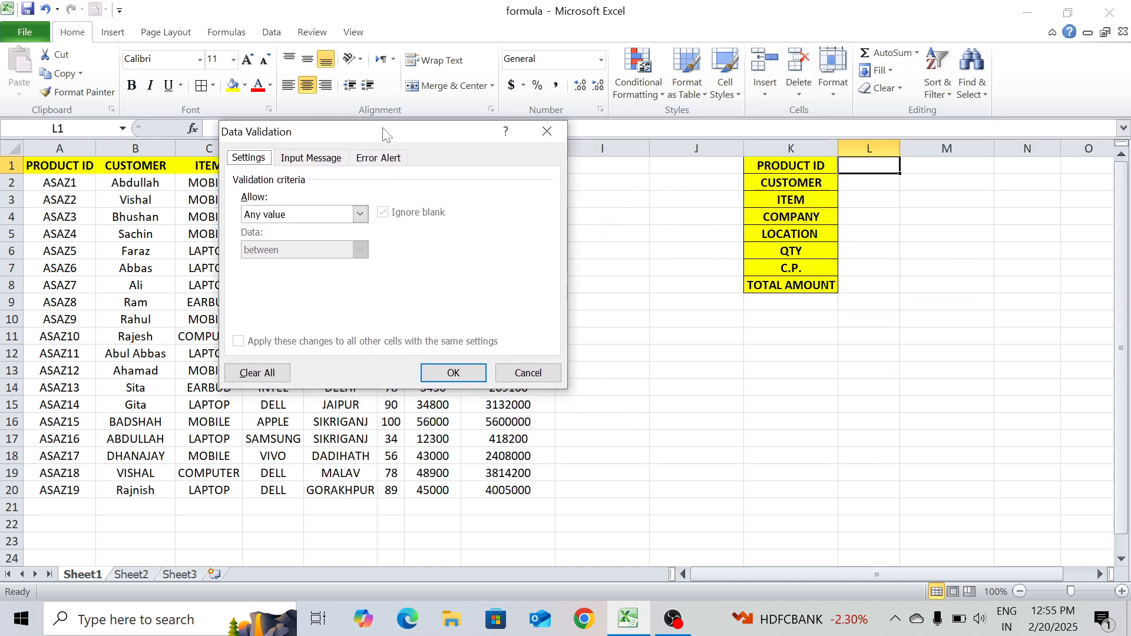
{"action": "left_click", "coordinate": [361, 215]}
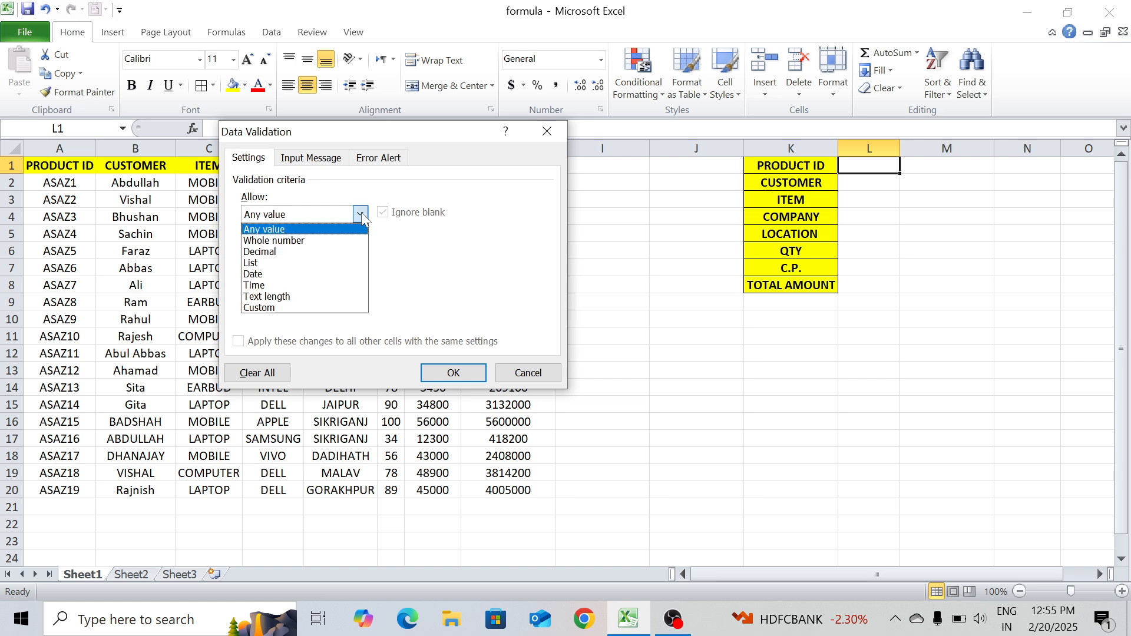
{"action": "left_click", "coordinate": [280, 263]}
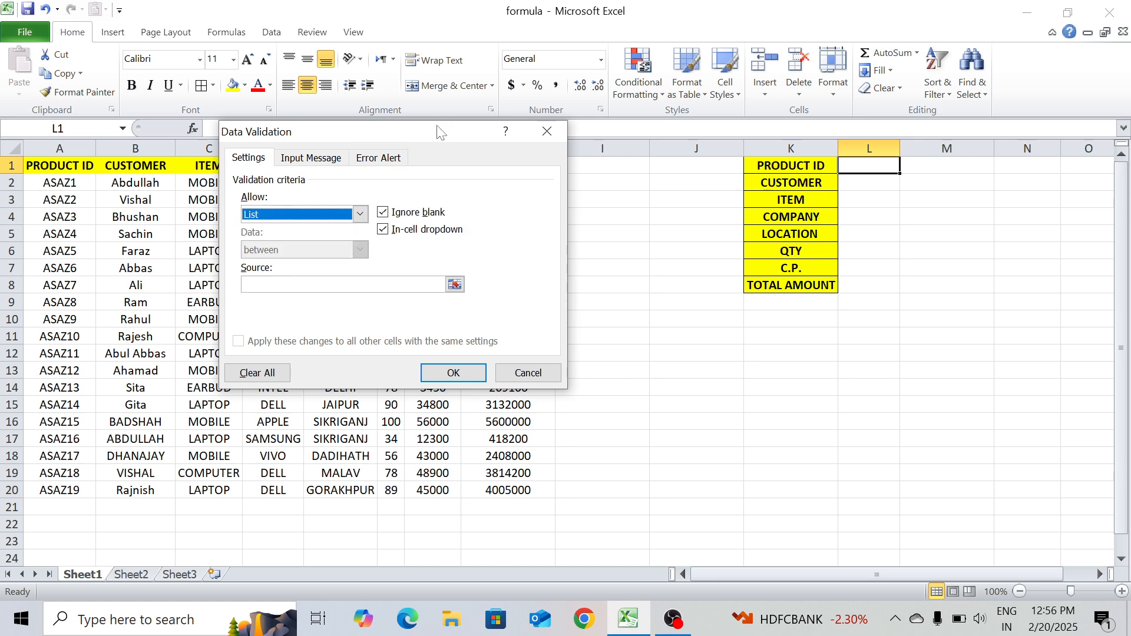
- Set the validation list source to =$A$1:$A$20, apply it, and choose ASAZ1 in L1
{"action": "left_click_drag", "start_coordinate": [437, 132], "coordinate": [477, 40]}
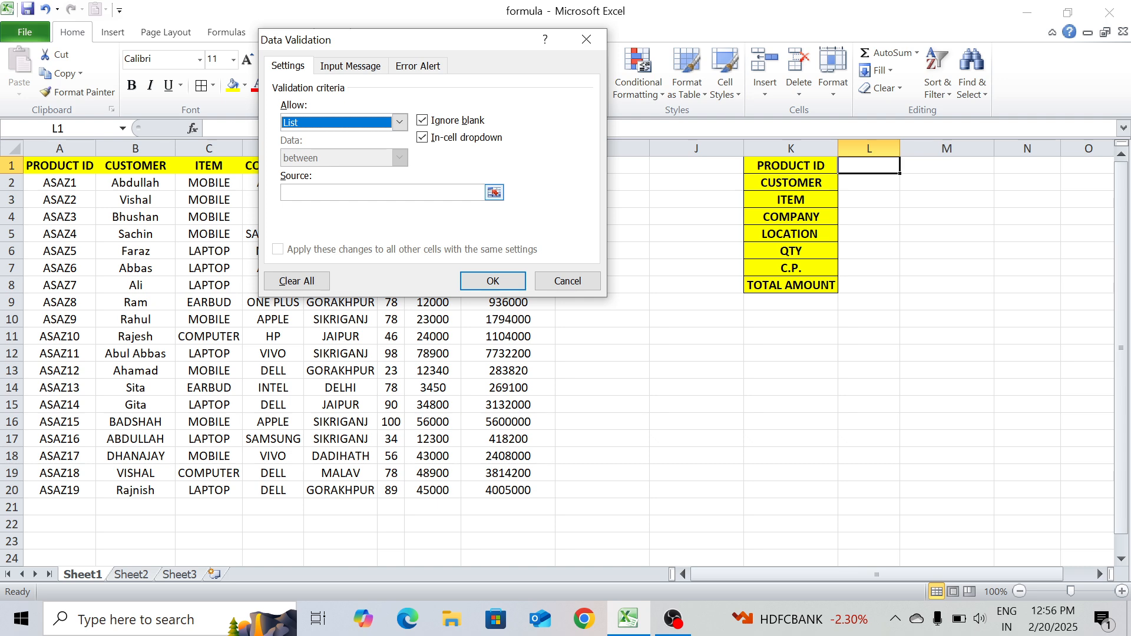
{"action": "left_click", "coordinate": [383, 193]}
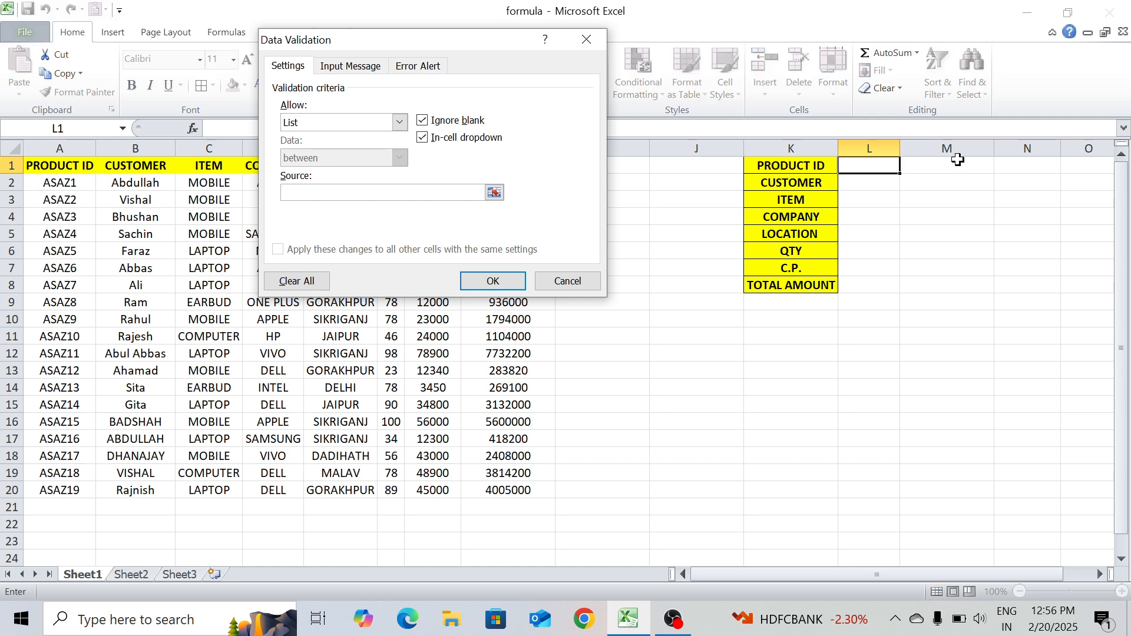
{"action": "left_click", "coordinate": [66, 171]}
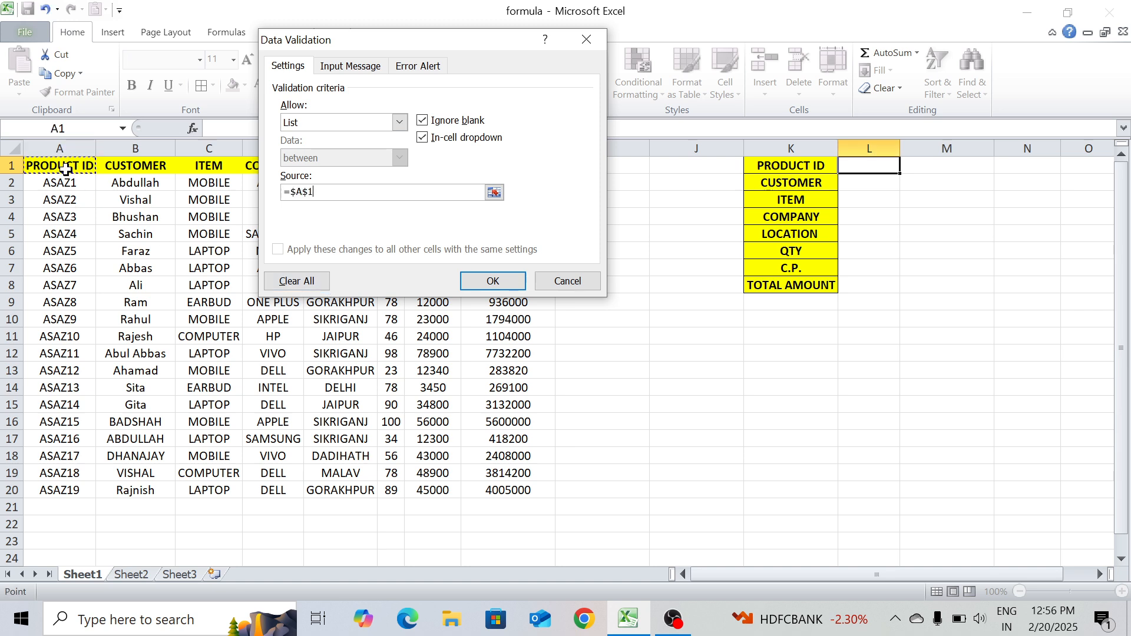
{"action": "key", "text": "ctrl+shift+Down"}
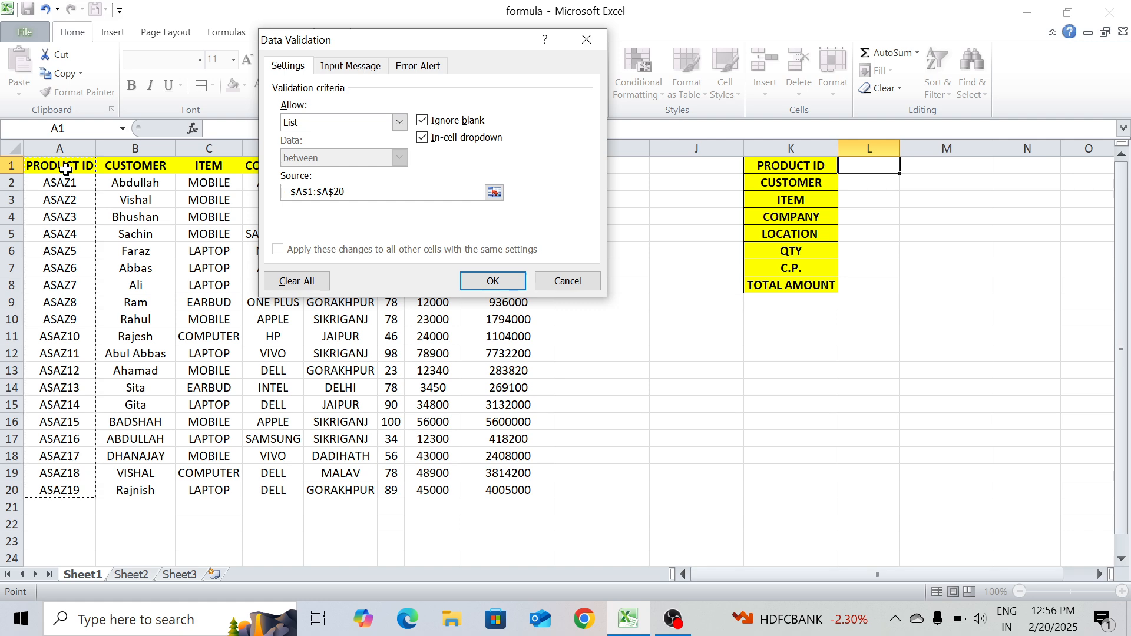
{"action": "left_click", "coordinate": [493, 281]}
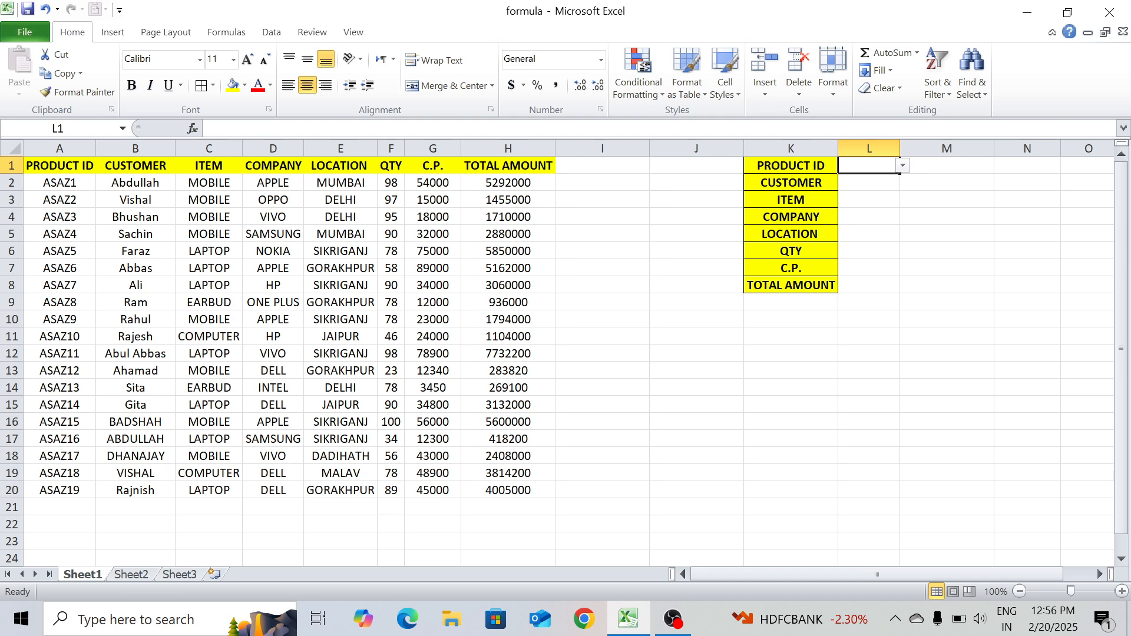
{"action": "left_click", "coordinate": [903, 165]}
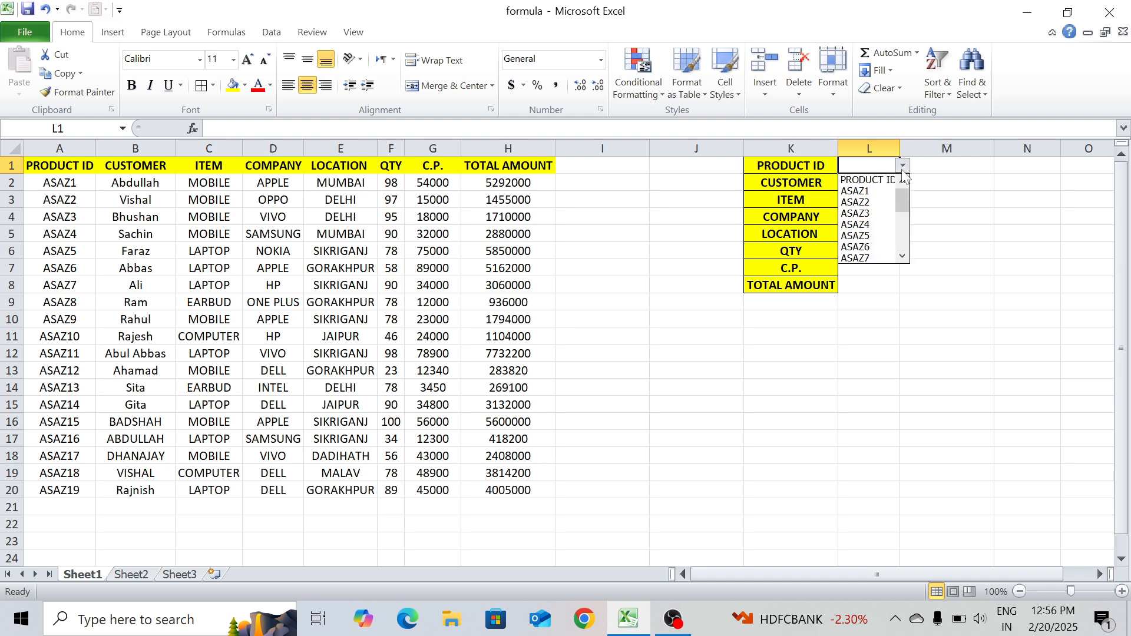
{"action": "left_click", "coordinate": [878, 195]}
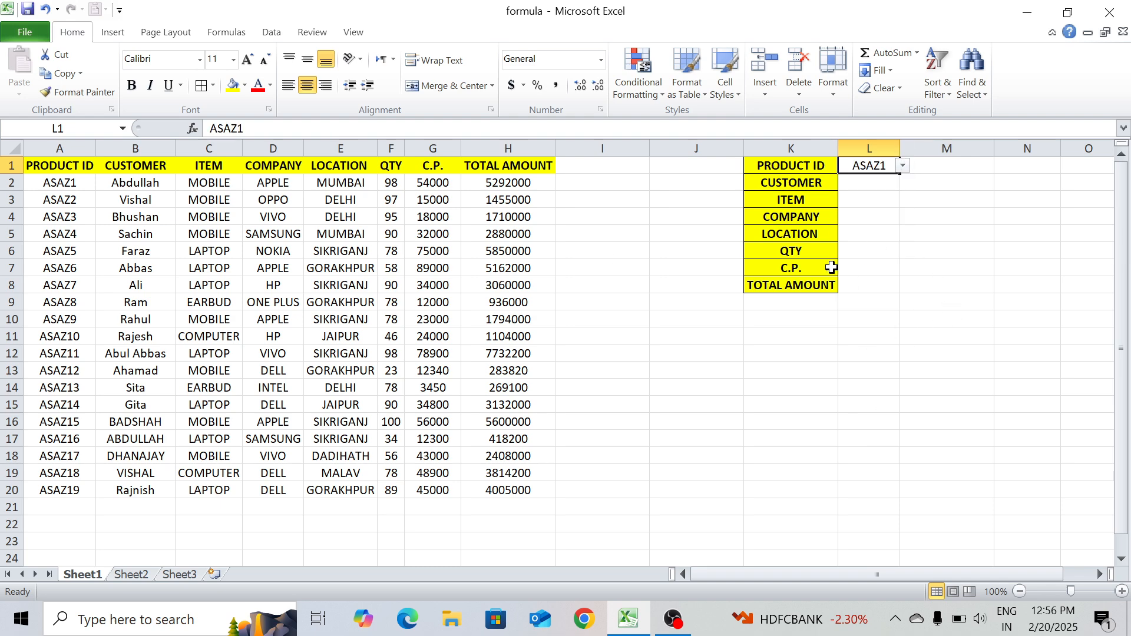
- Start a VLOOKUP formula in L2 with the absolute reference $L$1 as lookup value and table_1 as table array
{"action": "left_click", "coordinate": [862, 187]}
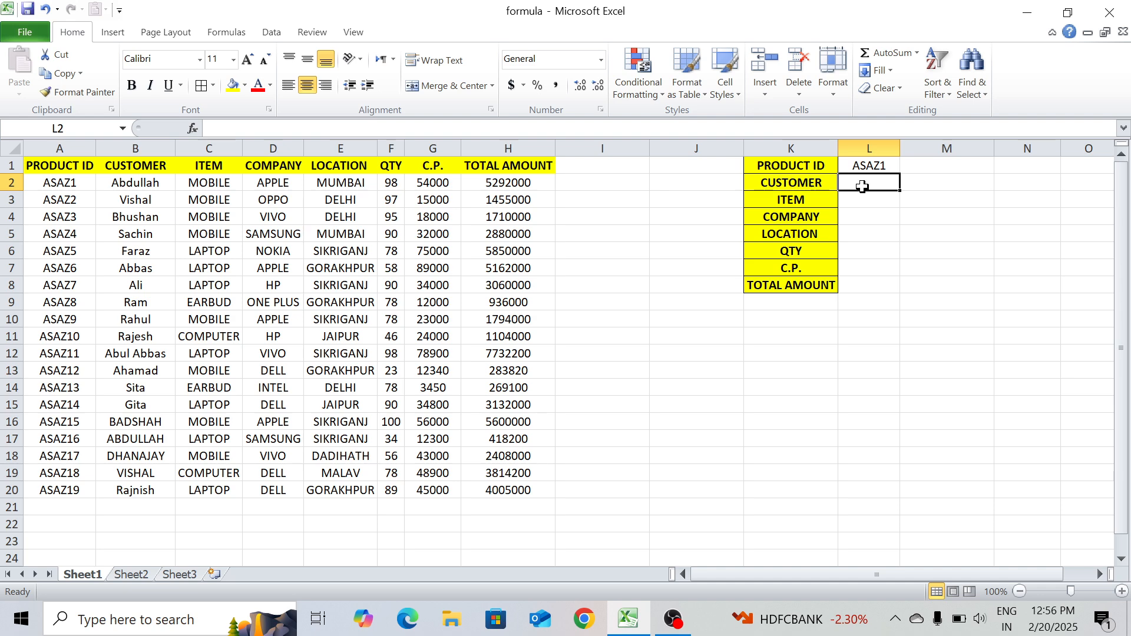
{"action": "type", "text": "=v"}
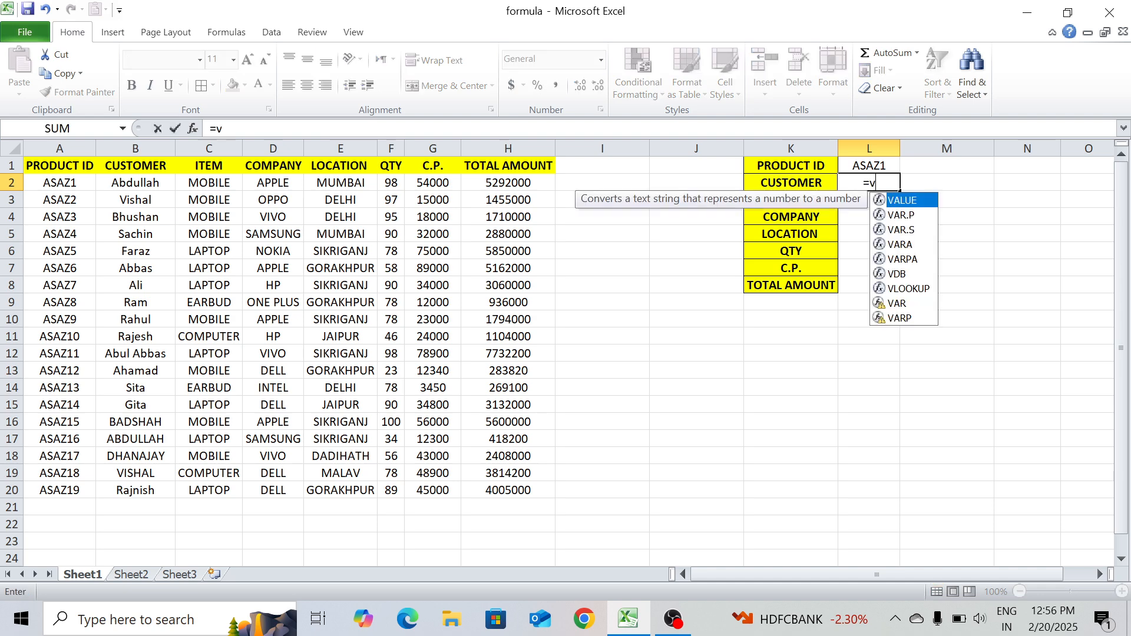
{"action": "type", "text": "l"}
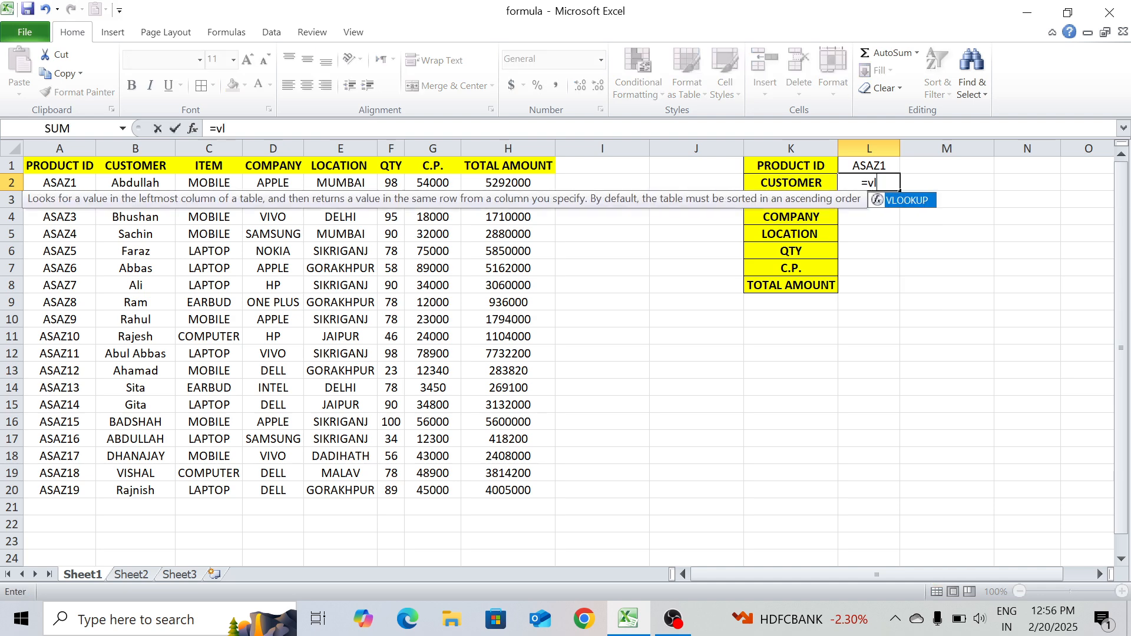
{"action": "key", "text": "Tab"}
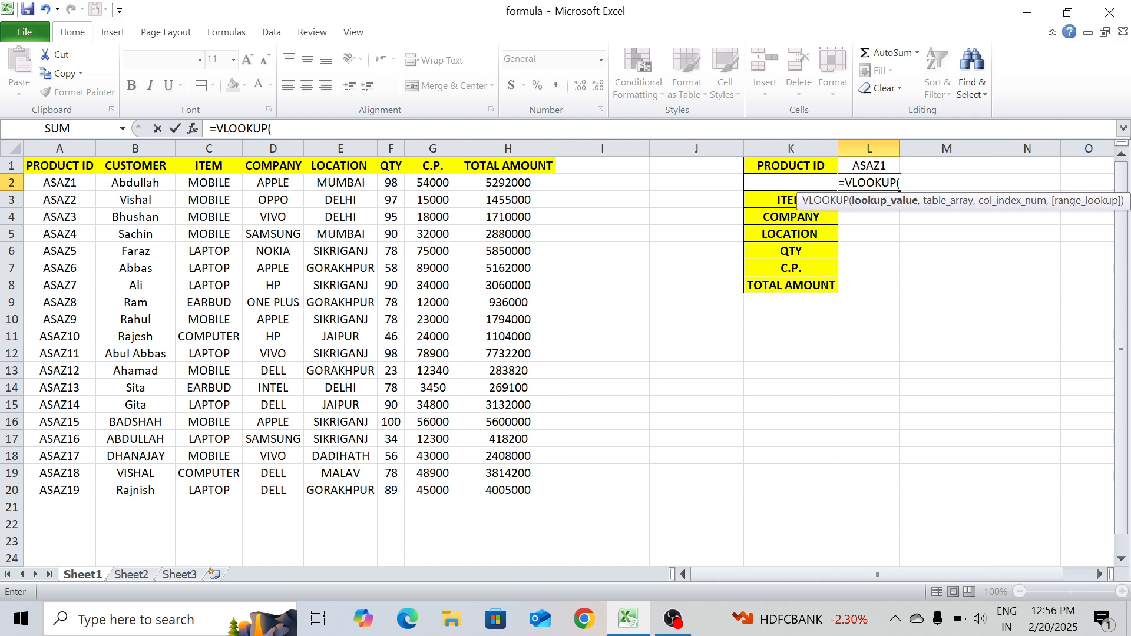
{"action": "left_click", "coordinate": [869, 159]}
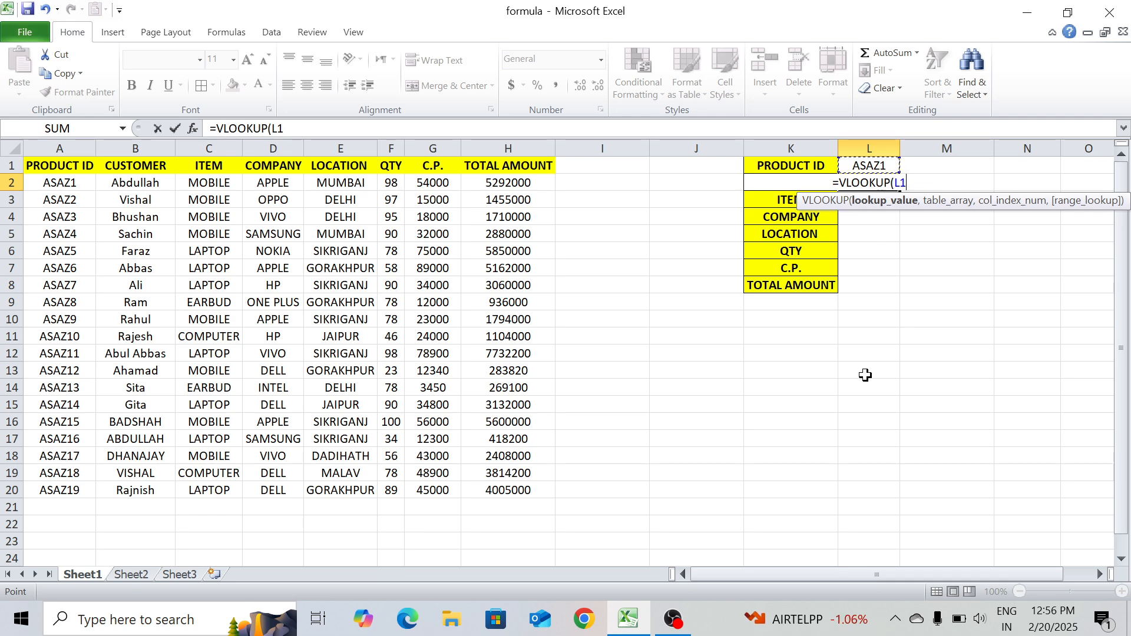
{"action": "key", "text": "F4"}
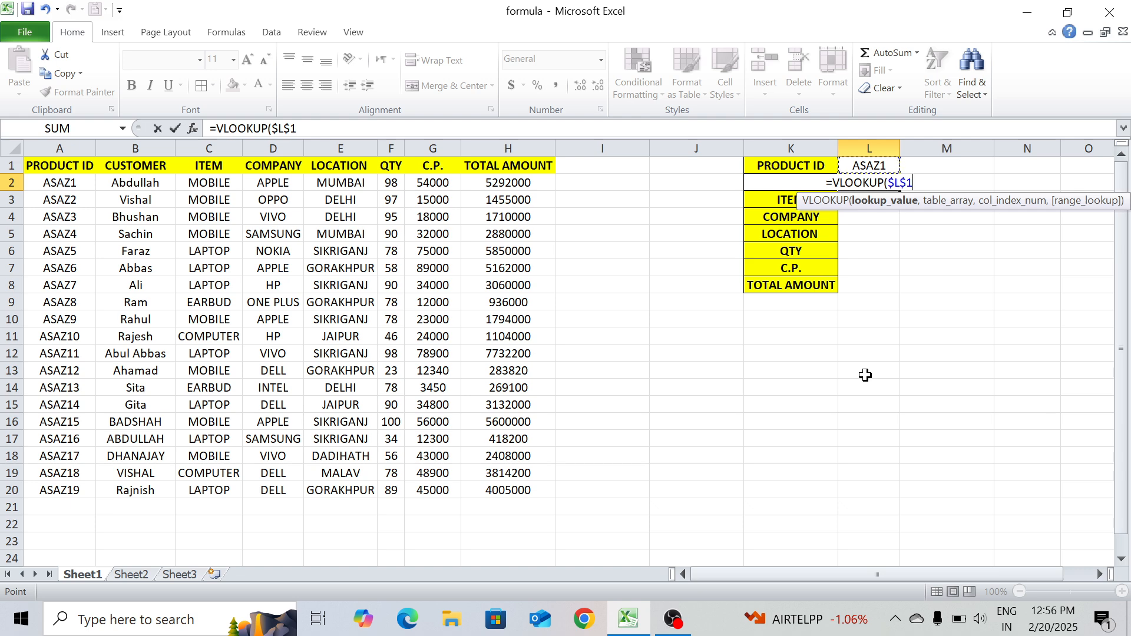
{"action": "type", "text": ","}
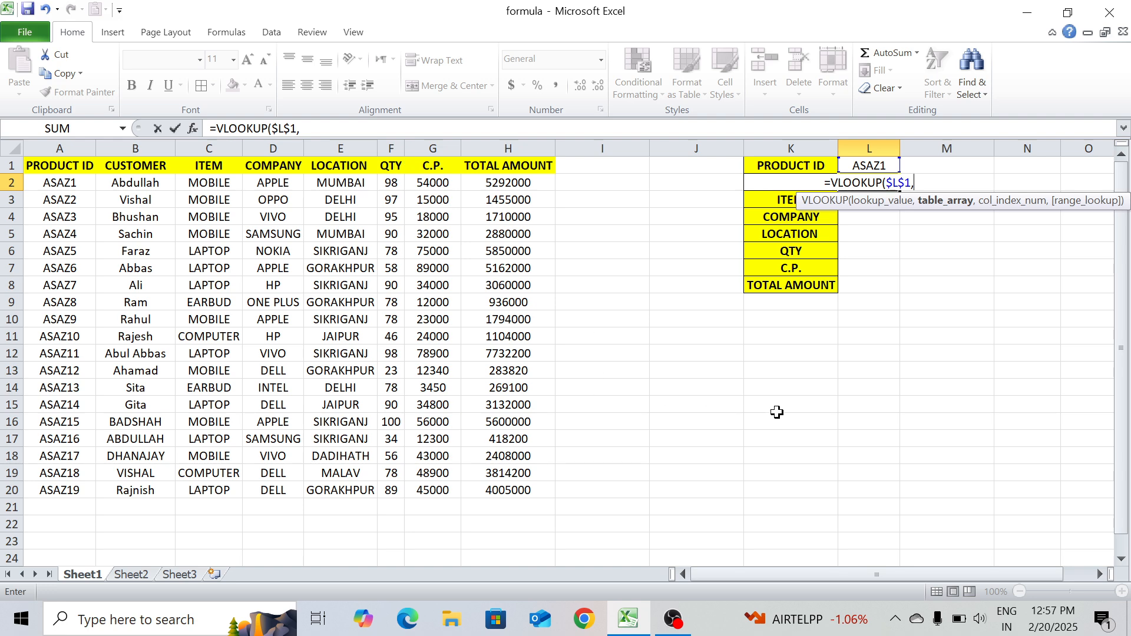
{"action": "type", "text": "ta"}
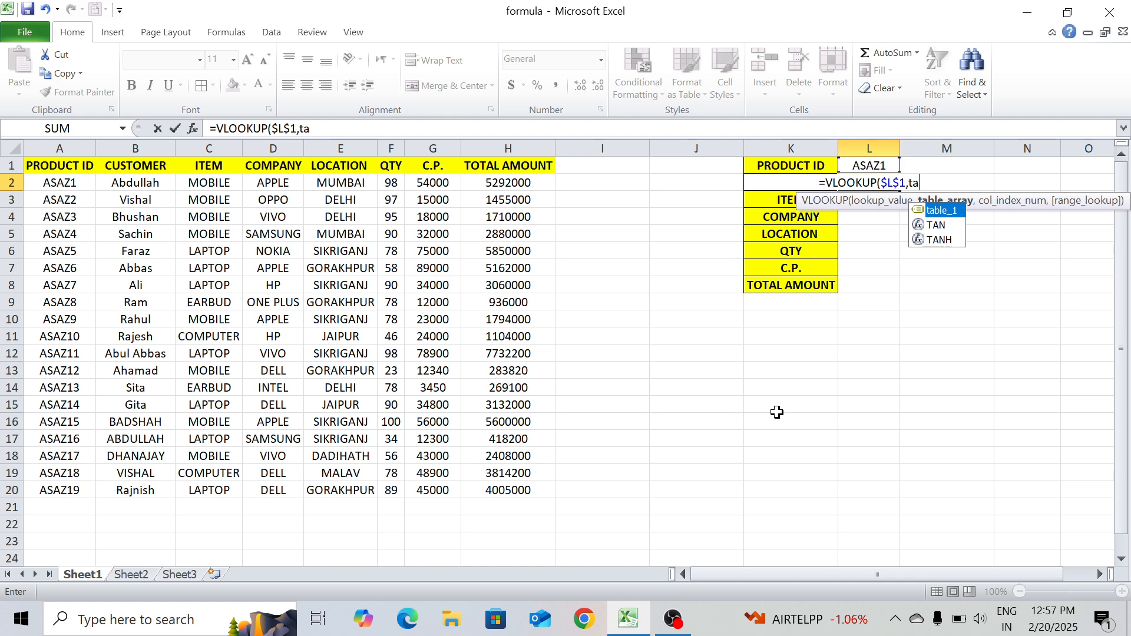
{"action": "key", "text": "Tab"}
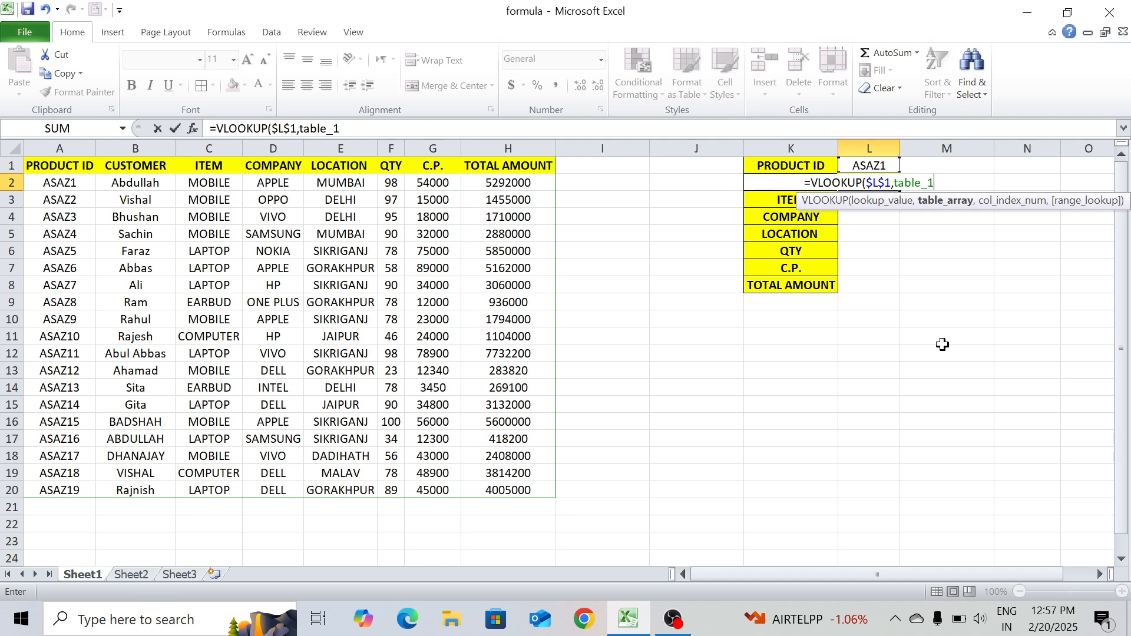
- Complete the VLOOKUP formula in L2 with ROW() as the column index and 0 as the range lookup
{"action": "type", "text": ","}
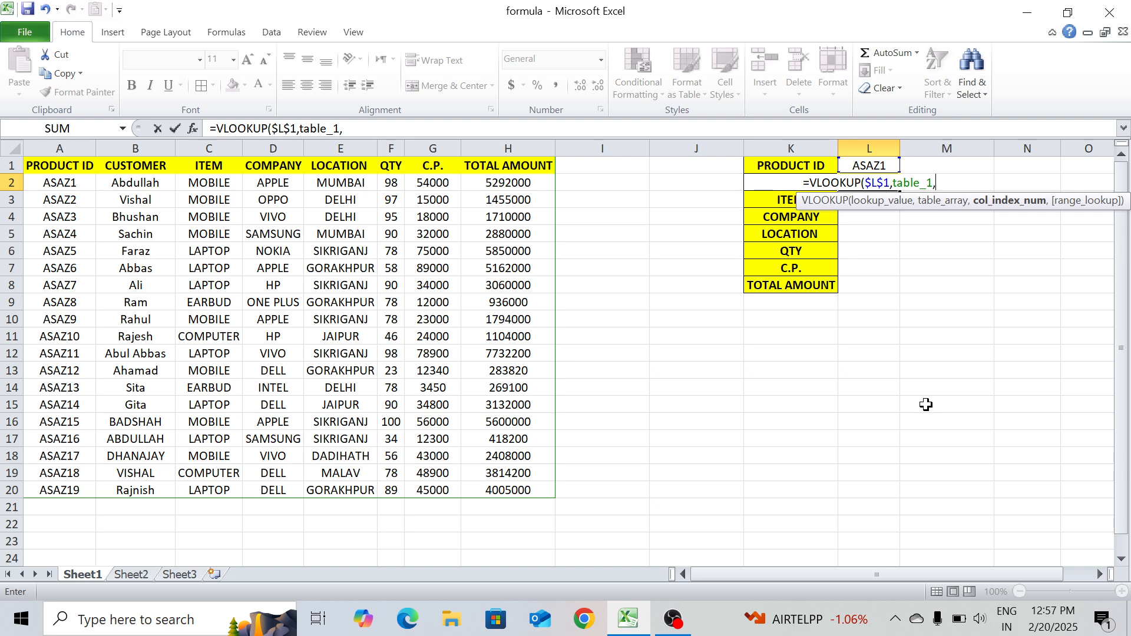
{"action": "type", "text": "ro"}
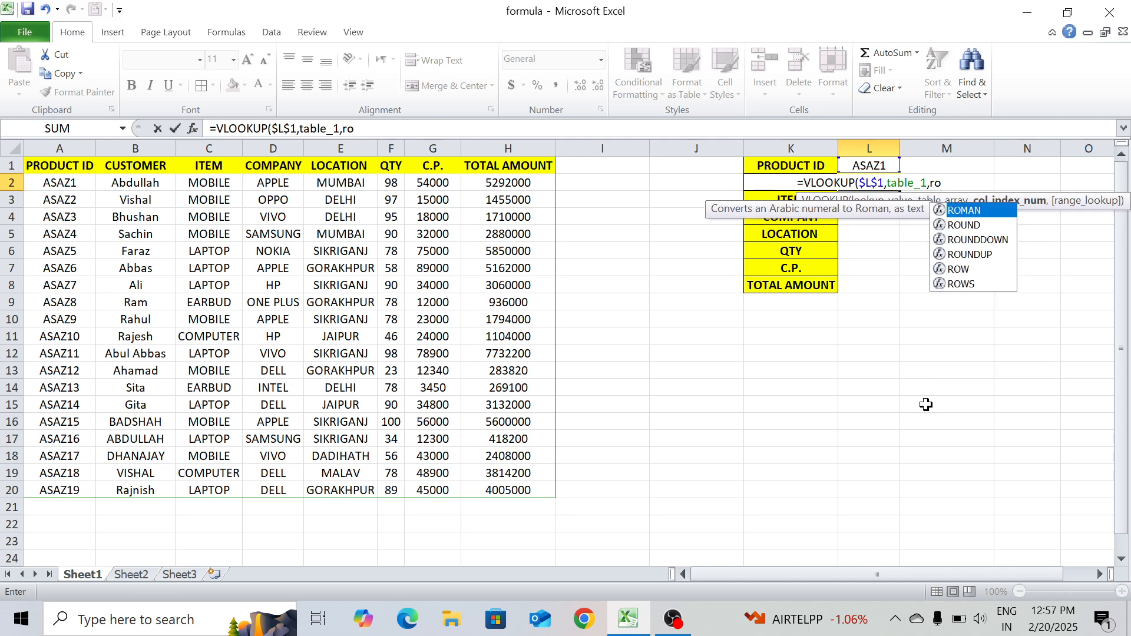
{"action": "type", "text": "w"}
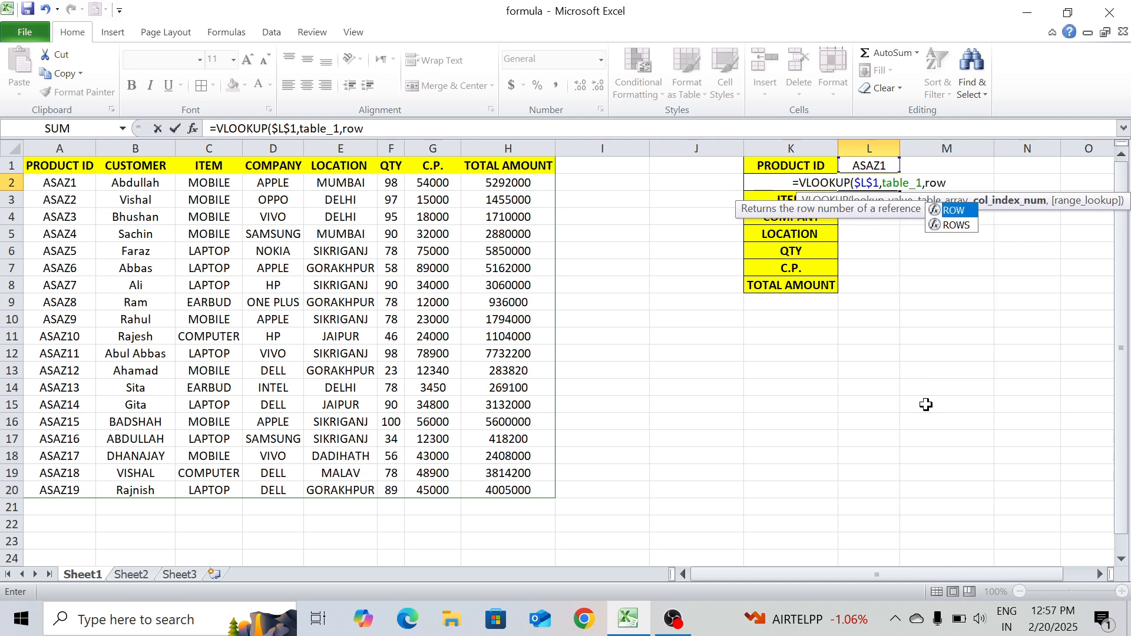
{"action": "type", "text": "()"}
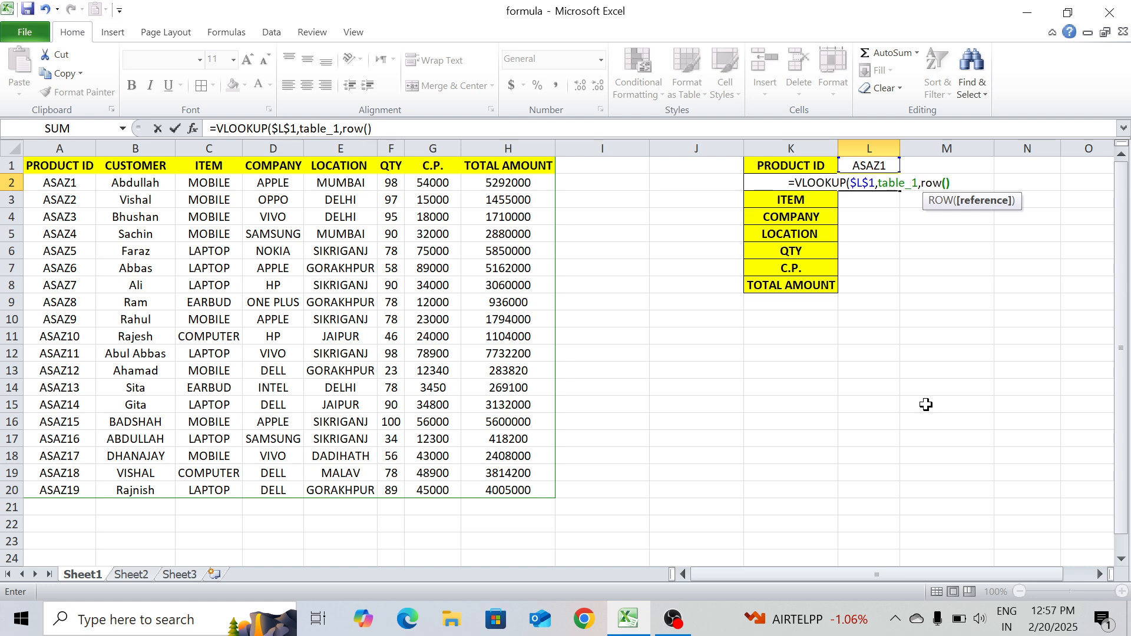
{"action": "key", "text": "Right"}
{"action": "type", "text": ","}
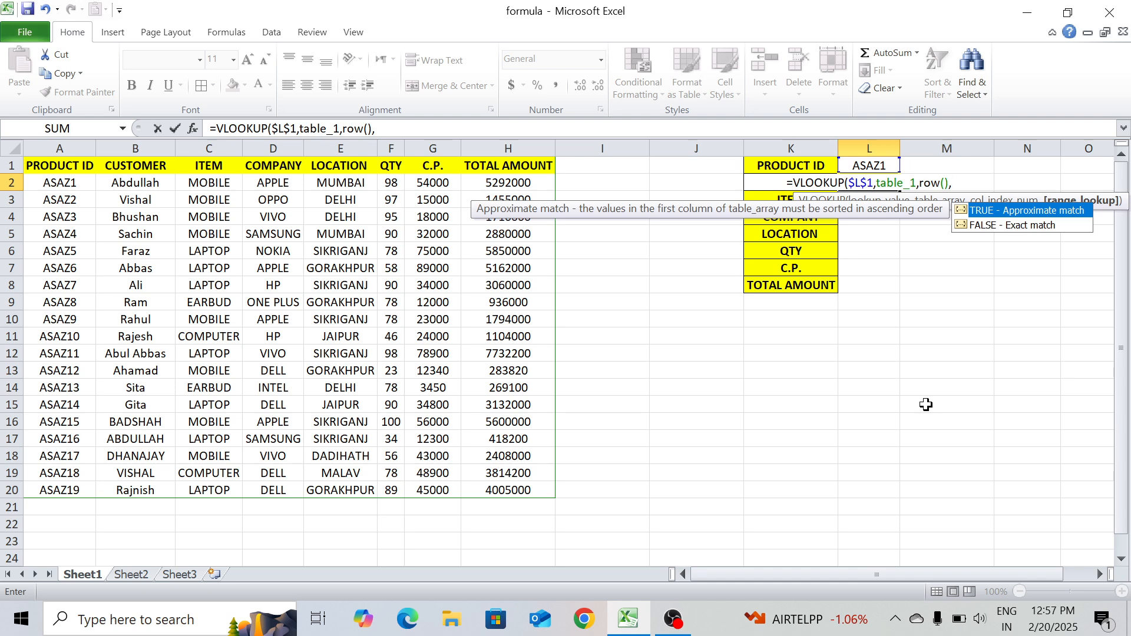
{"action": "type", "text": "0"}
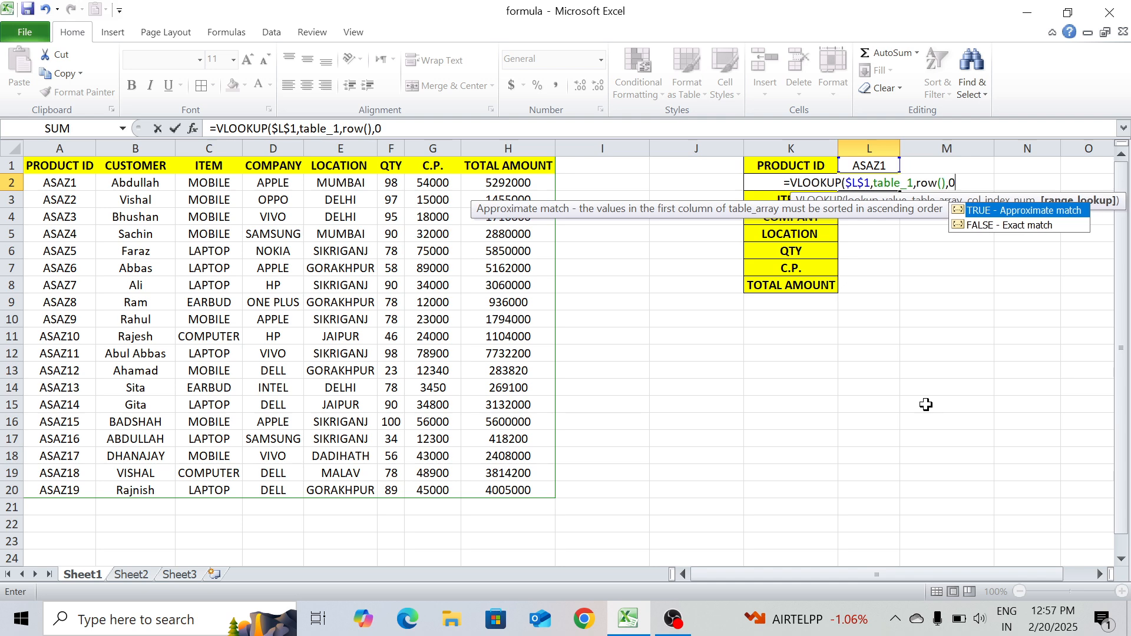
{"action": "type", "text": ")"}
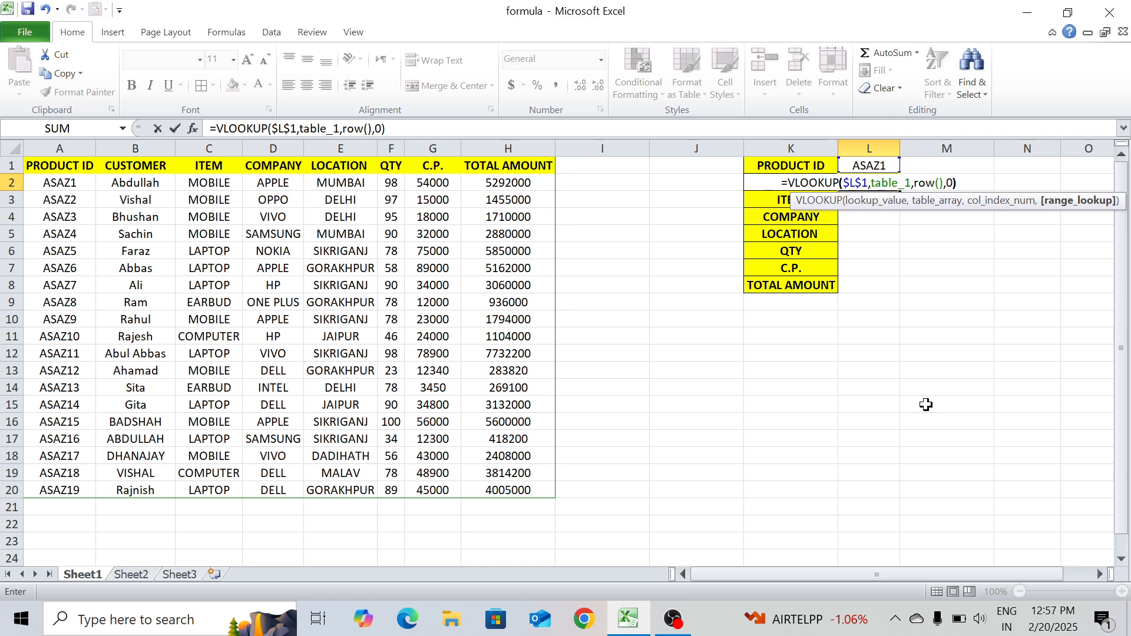
{"action": "key", "text": "Return"}
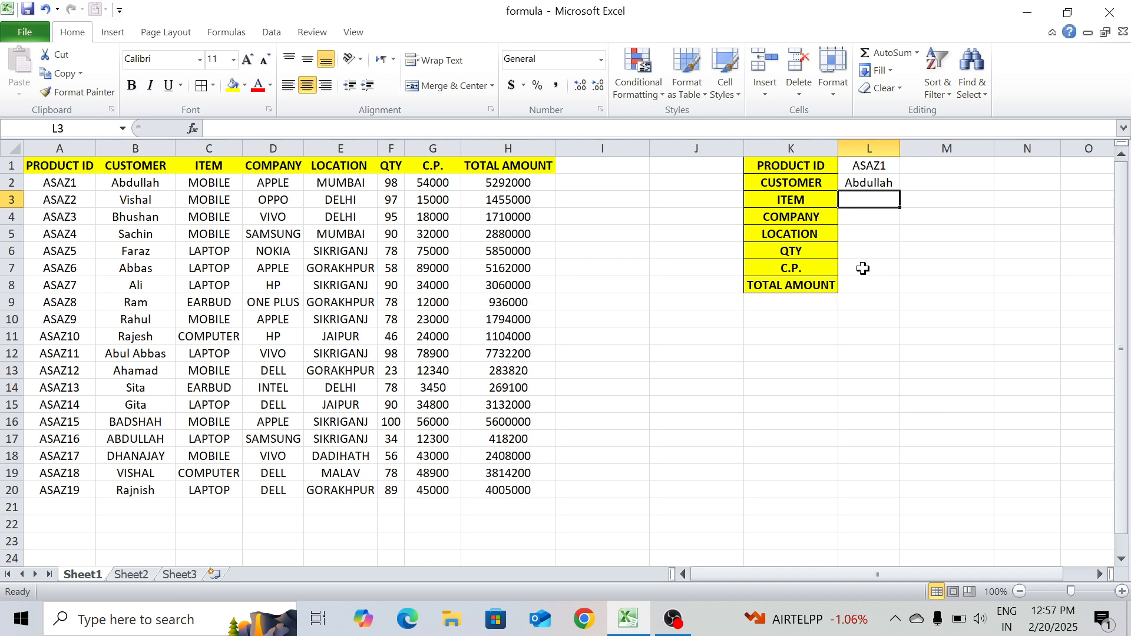
- Fill the VLOOKUP formula from L2 down through L8 beside TOTAL AMOUNT
{"action": "left_click", "coordinate": [888, 178]}
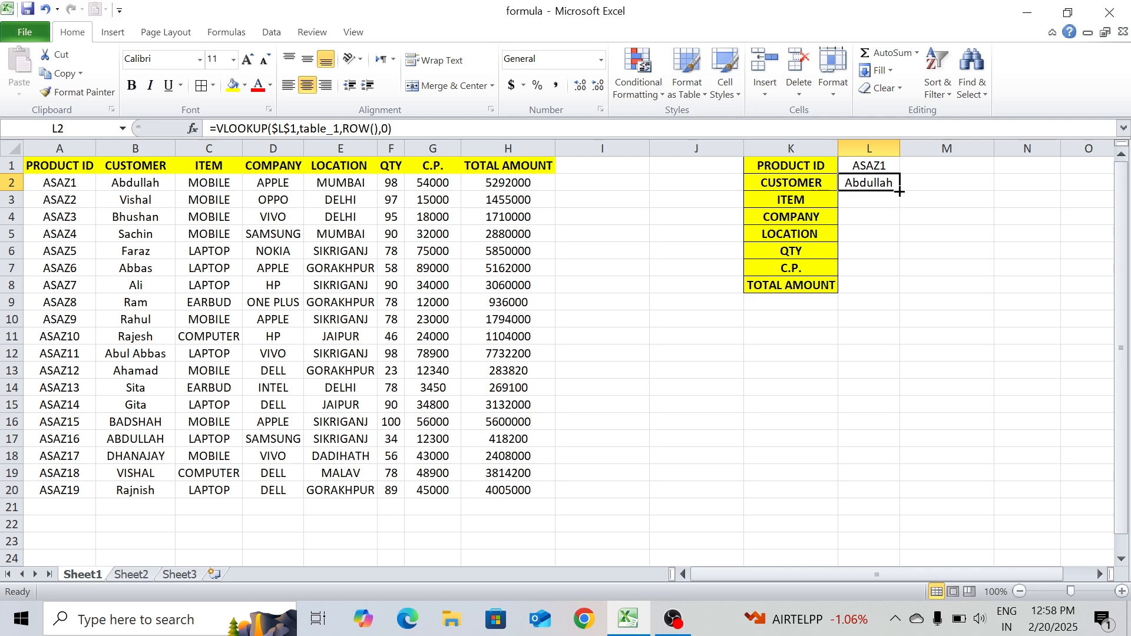
{"action": "double_click", "coordinate": [900, 192]}
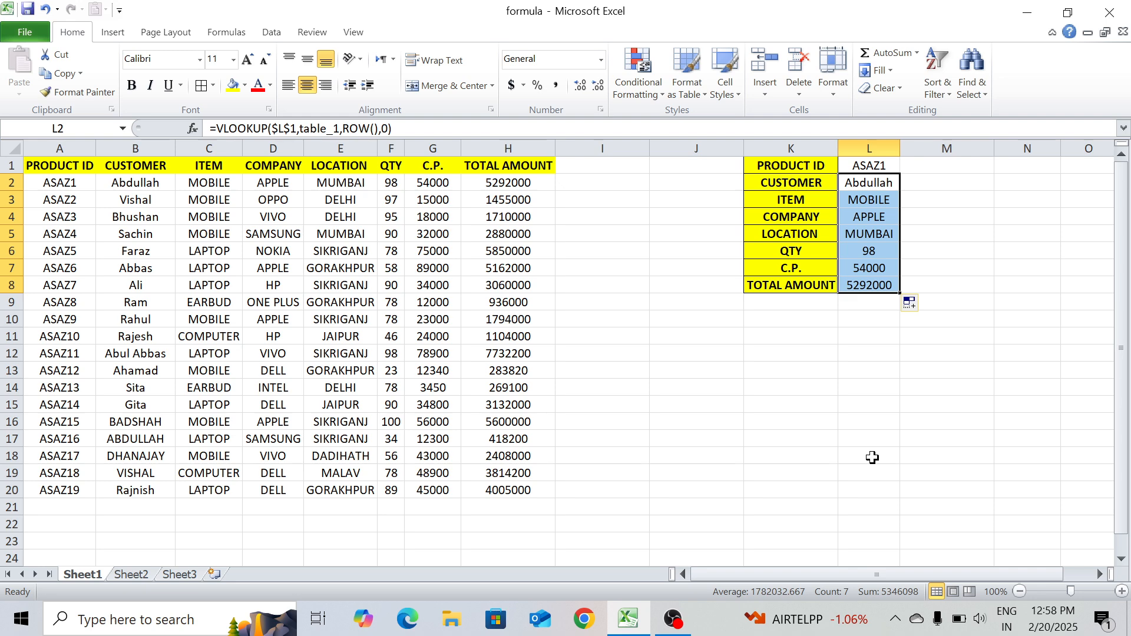
{"action": "left_click", "coordinate": [966, 285]}
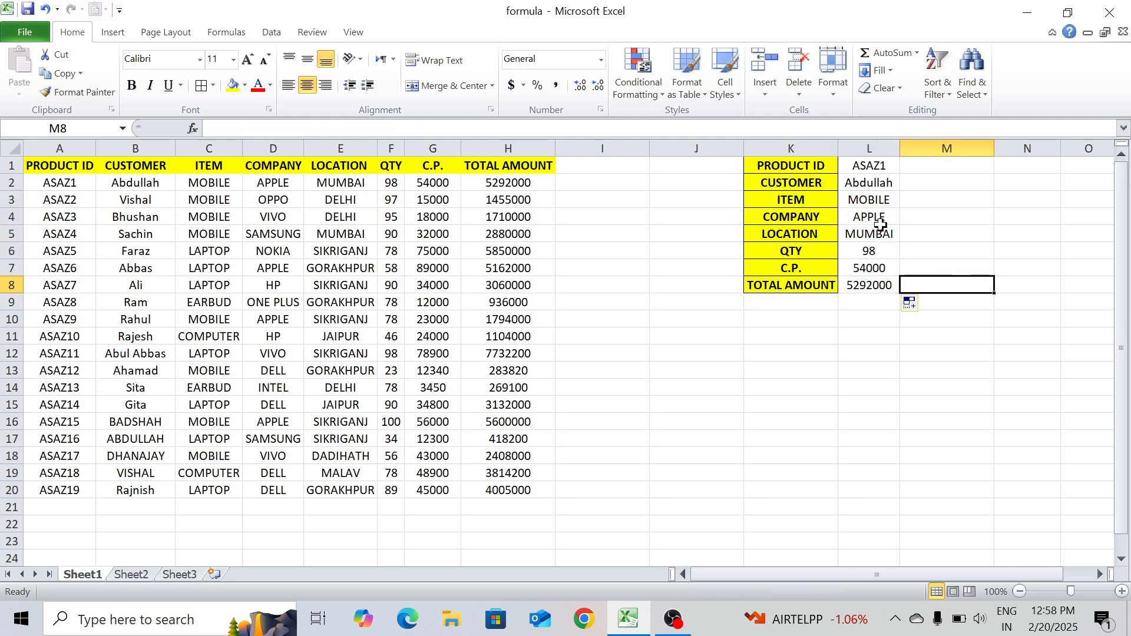
- Examine the VLOOKUP formulas in L3 and L2, comparing their lookup value, table array and ROW() column index
{"action": "left_click", "coordinate": [866, 198]}
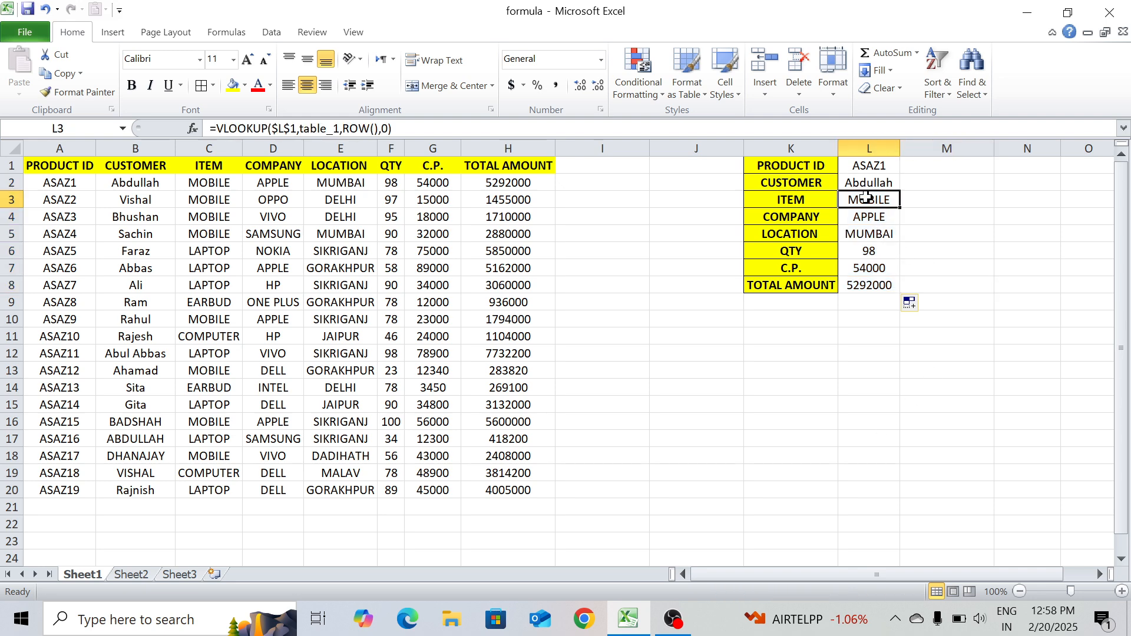
{"action": "double_click", "coordinate": [867, 198]}
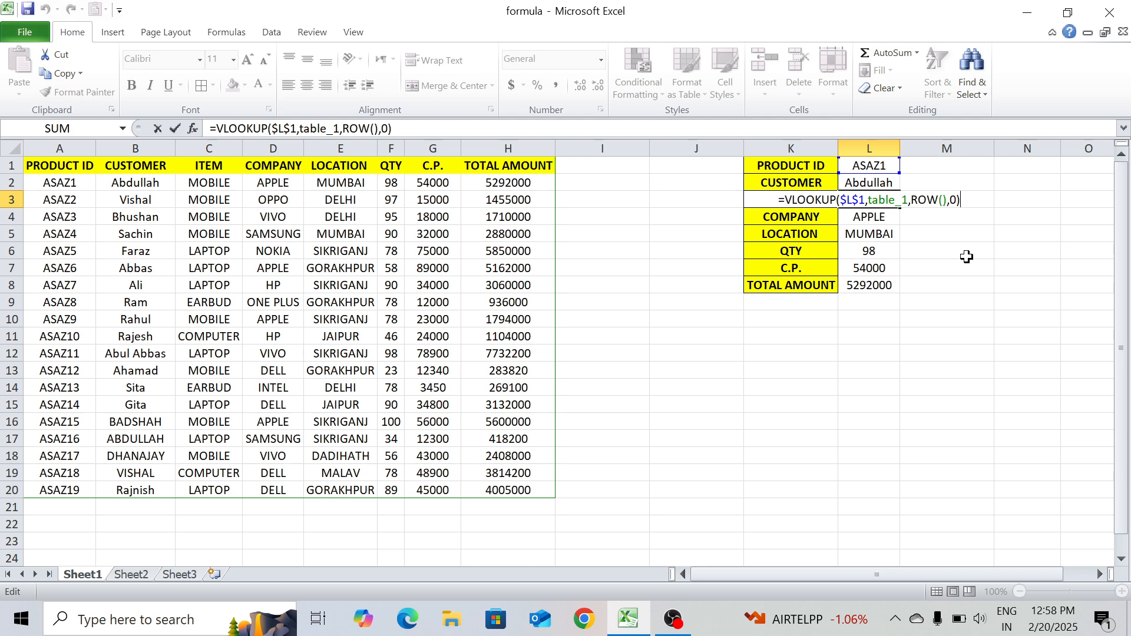
{"action": "key", "text": "Return"}
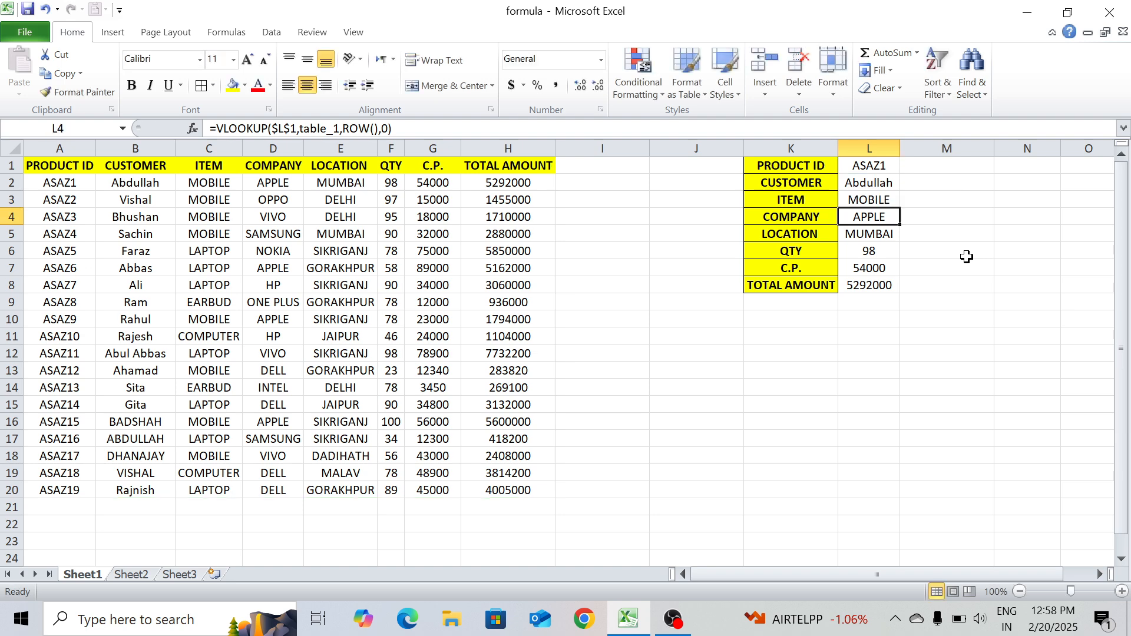
{"action": "left_click", "coordinate": [872, 183]}
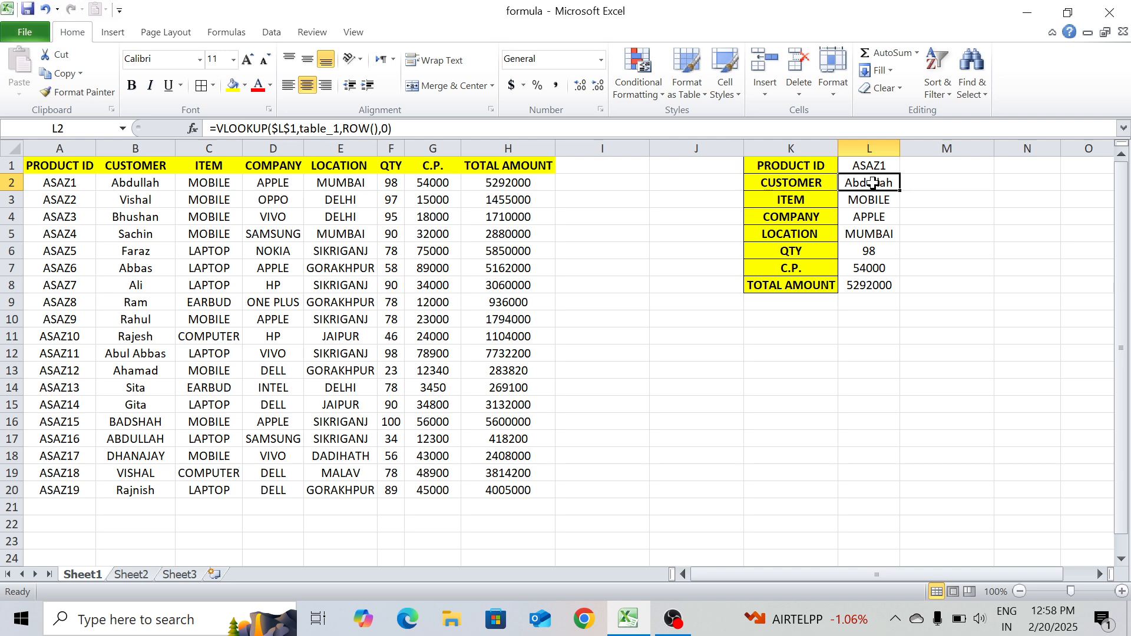
{"action": "key", "text": "F2"}
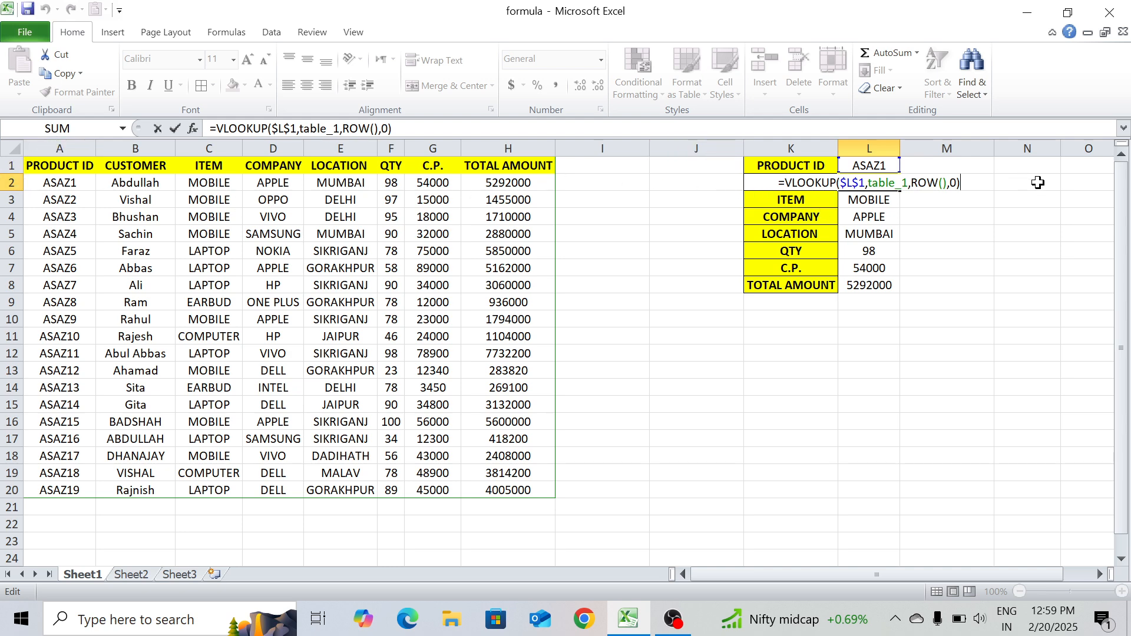
{"action": "key", "text": "Return"}
- Enter the test formula =ROW() in empty cell N2 to demonstrate the function
{"action": "left_click", "coordinate": [1062, 187]}
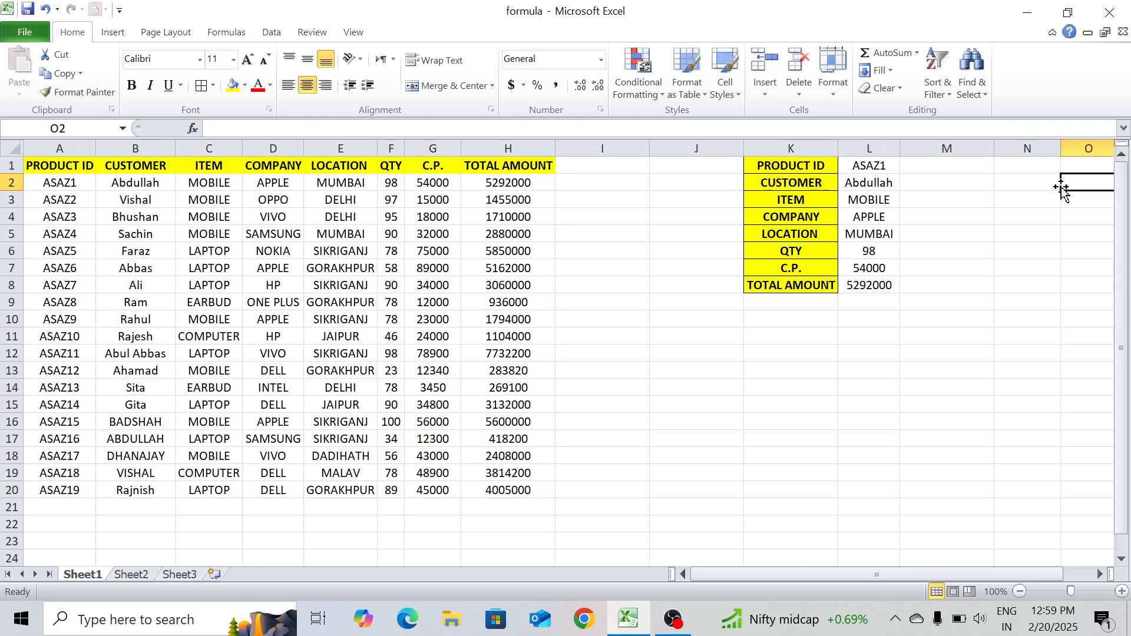
{"action": "left_click", "coordinate": [1014, 190]}
{"action": "type", "text": "r"}
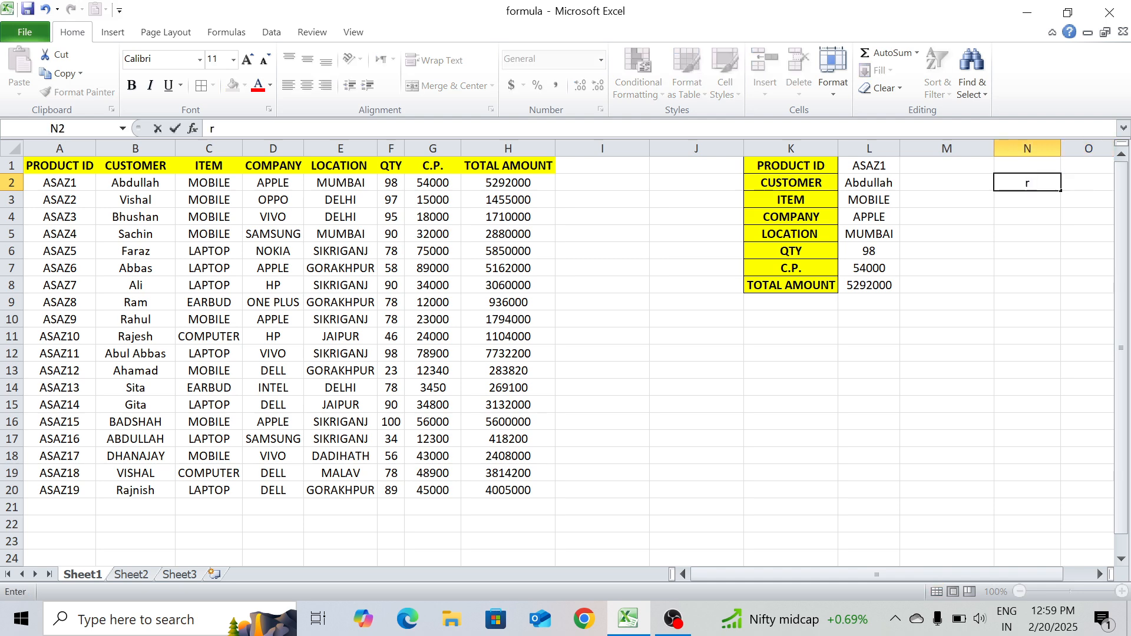
{"action": "key", "text": "BackSpace"}
{"action": "type", "text": "=row"}
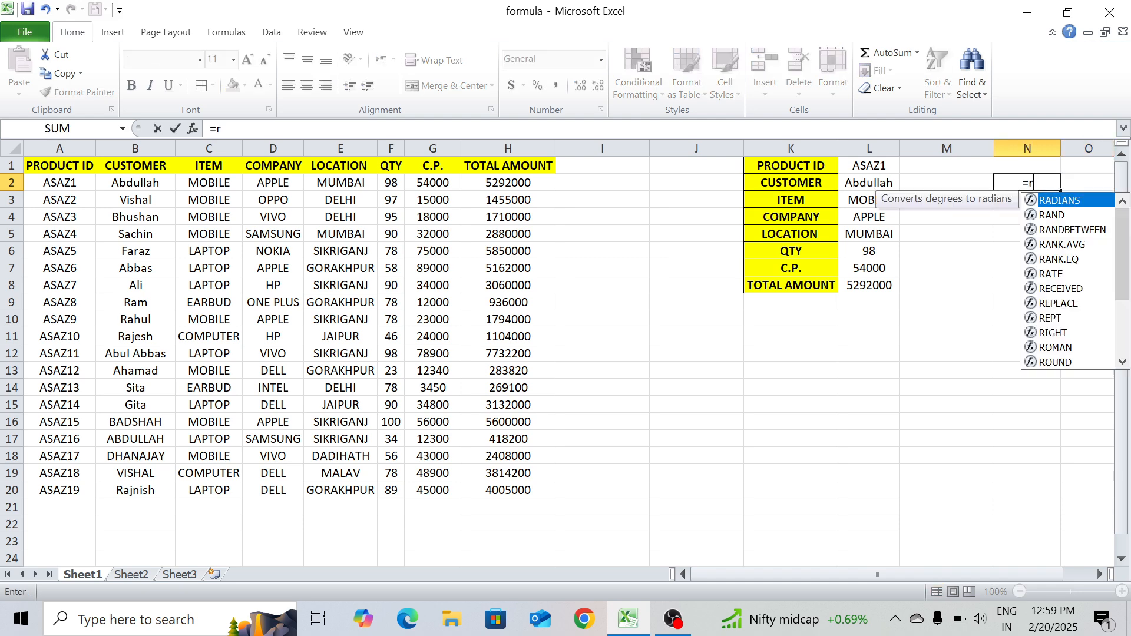
{"action": "type", "text": "("}
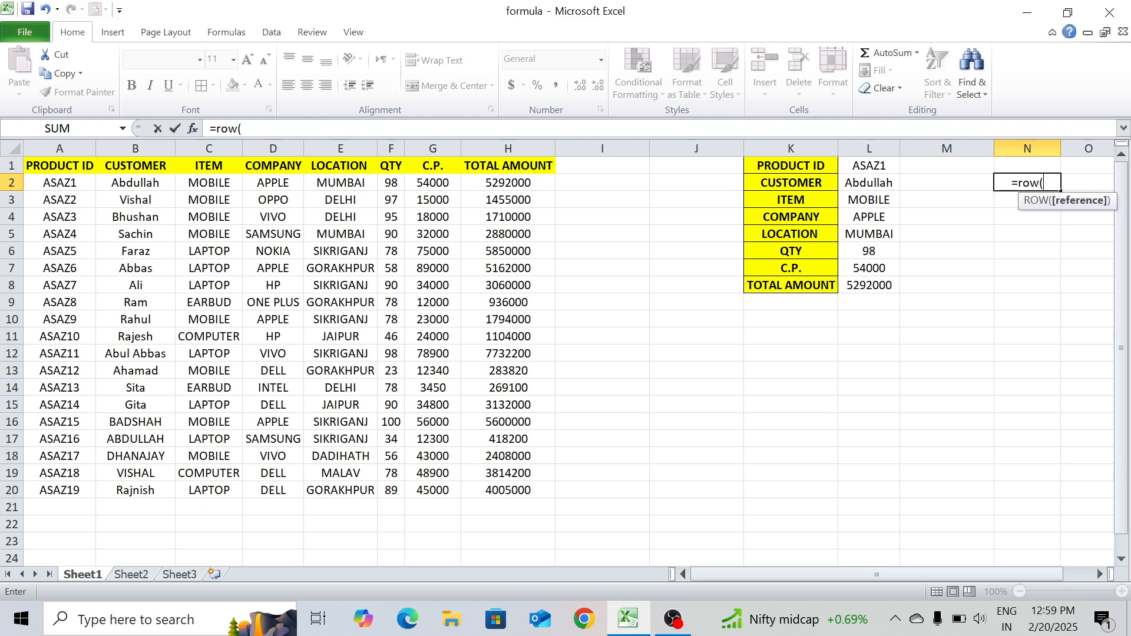
{"action": "type", "text": ")"}
{"action": "key", "text": "Return"}
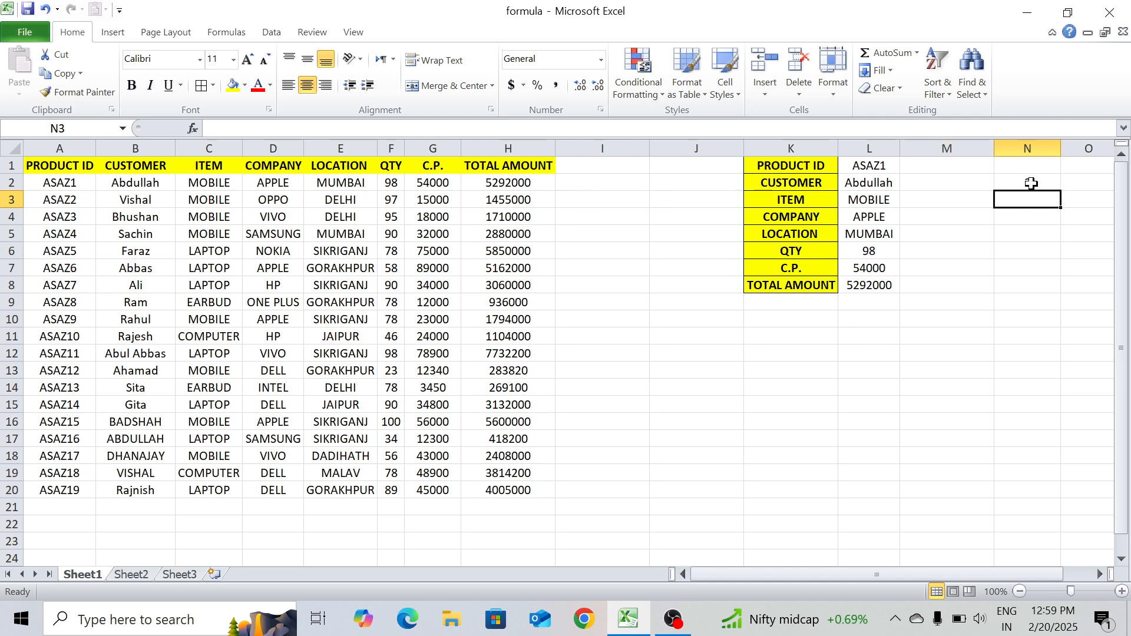
- Inspect how ROW() is used as the column index in the CUSTOMER formula in L2
{"action": "left_click", "coordinate": [880, 180]}
{"action": "key", "text": "F2"}
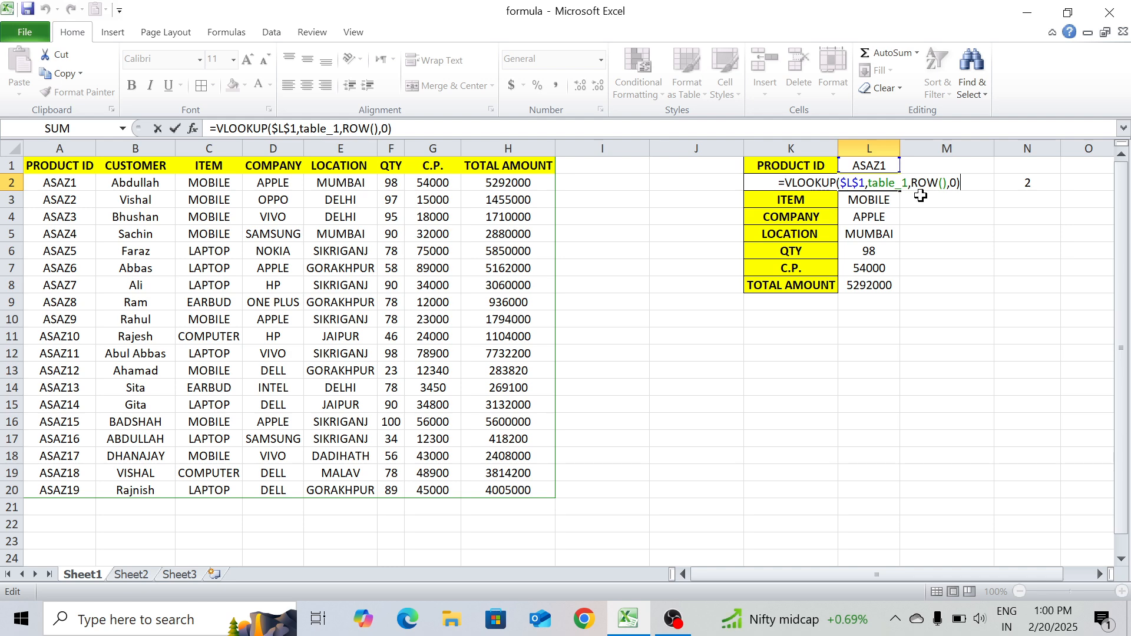
{"action": "left_click", "coordinate": [938, 197]}
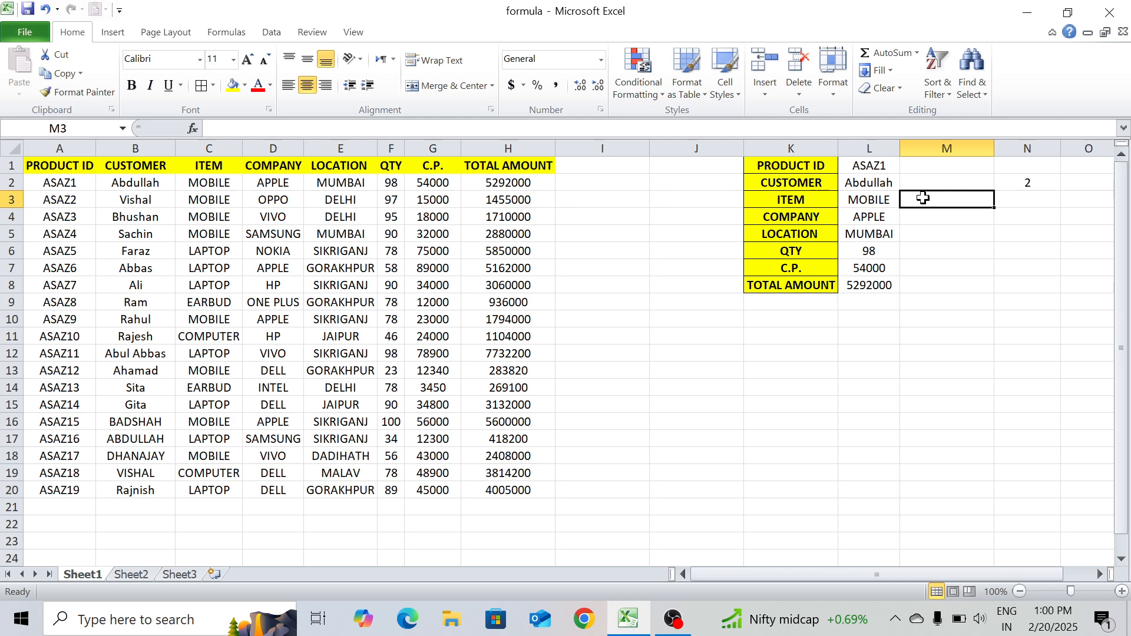
- Enter a second test formula, =ROW(), in M3 beside the ITEM result
{"action": "type", "text": "=row"}
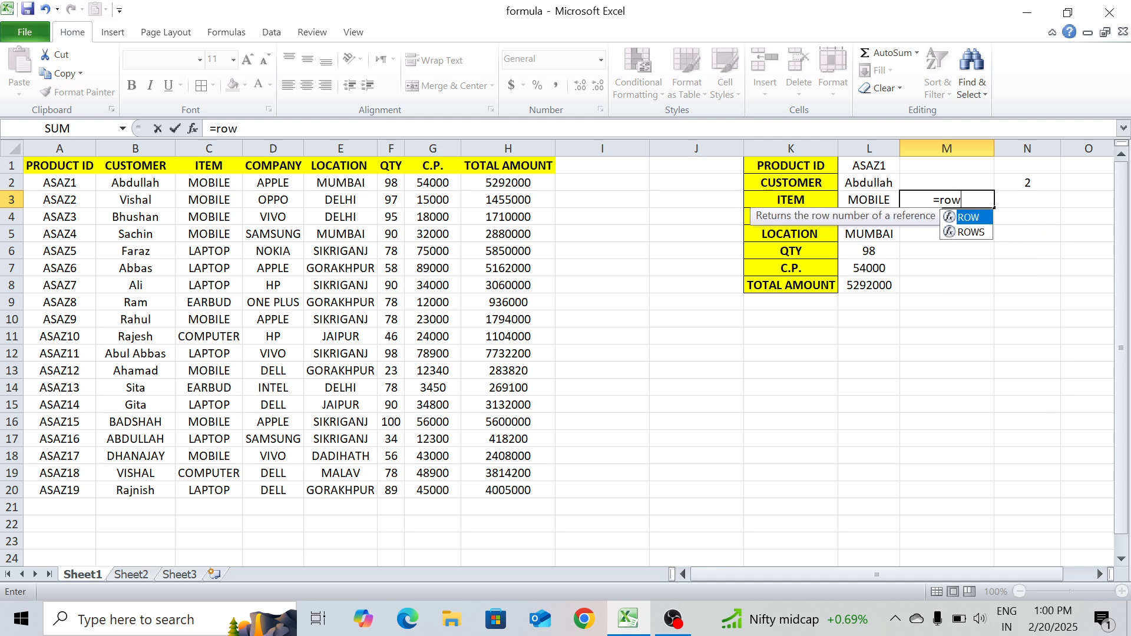
{"action": "key", "text": "Return"}
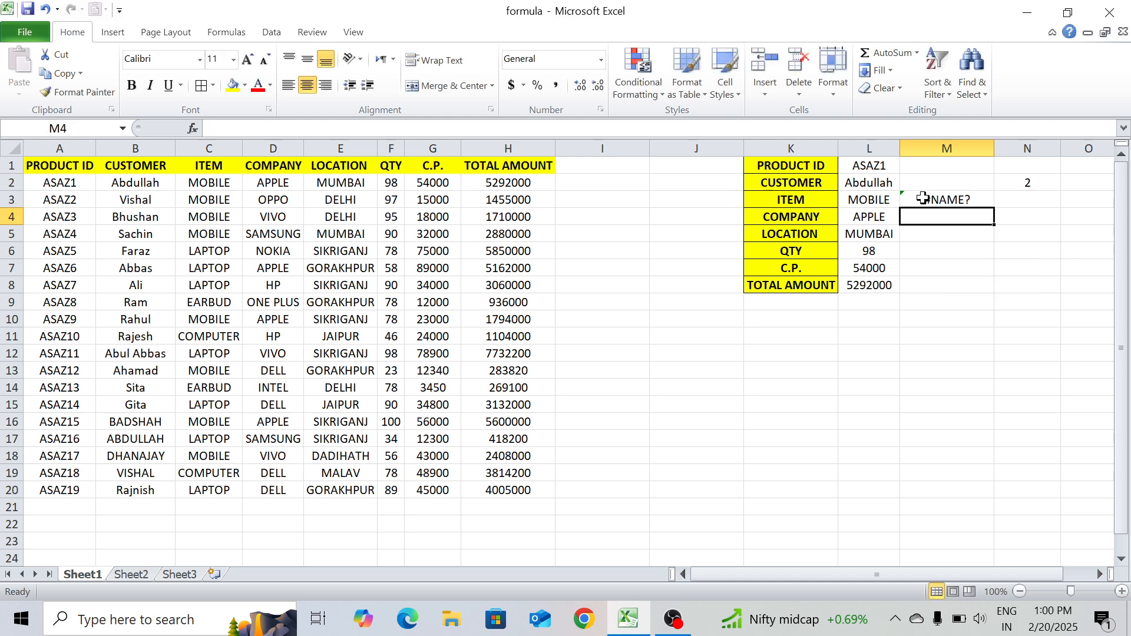
{"action": "left_click", "coordinate": [922, 199]}
{"action": "type", "text": "="}
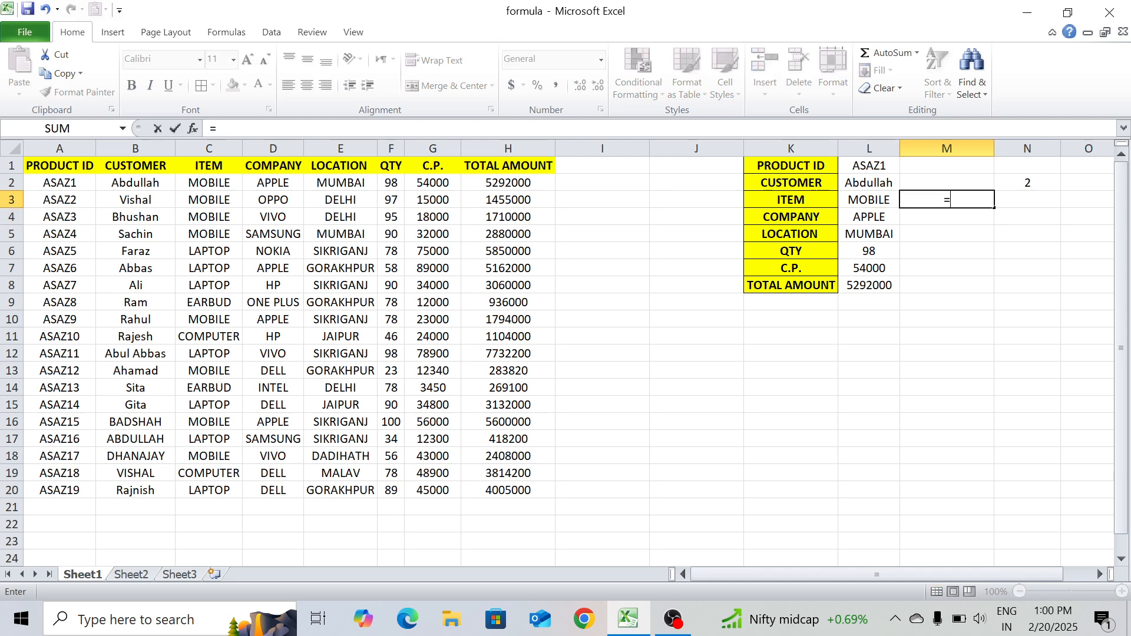
{"action": "type", "text": "ro"}
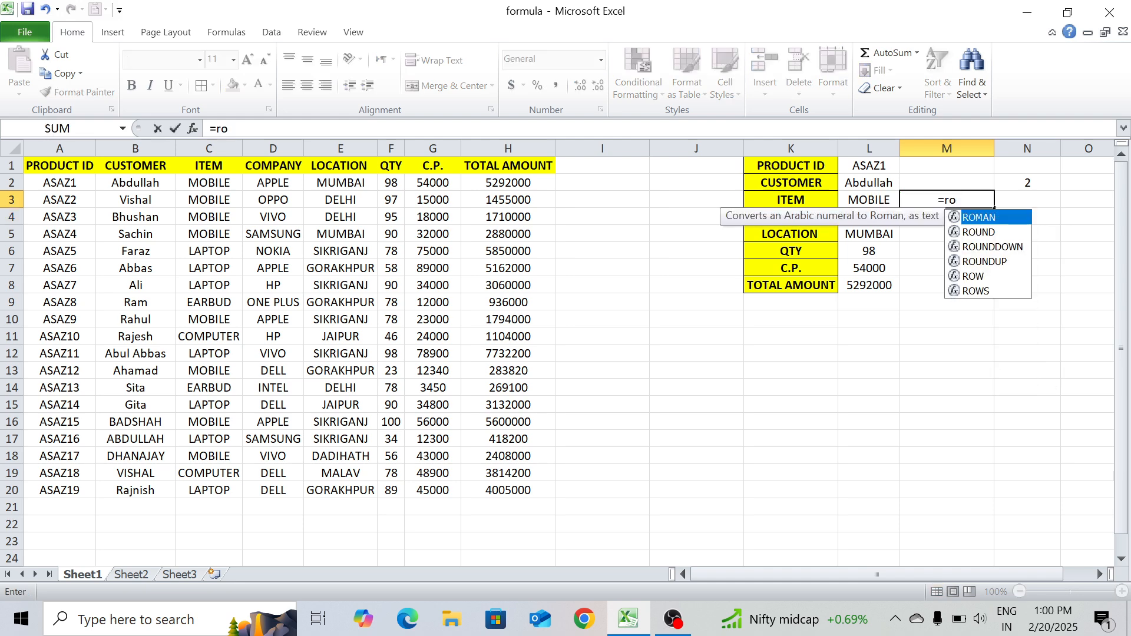
{"action": "type", "text": "w()"}
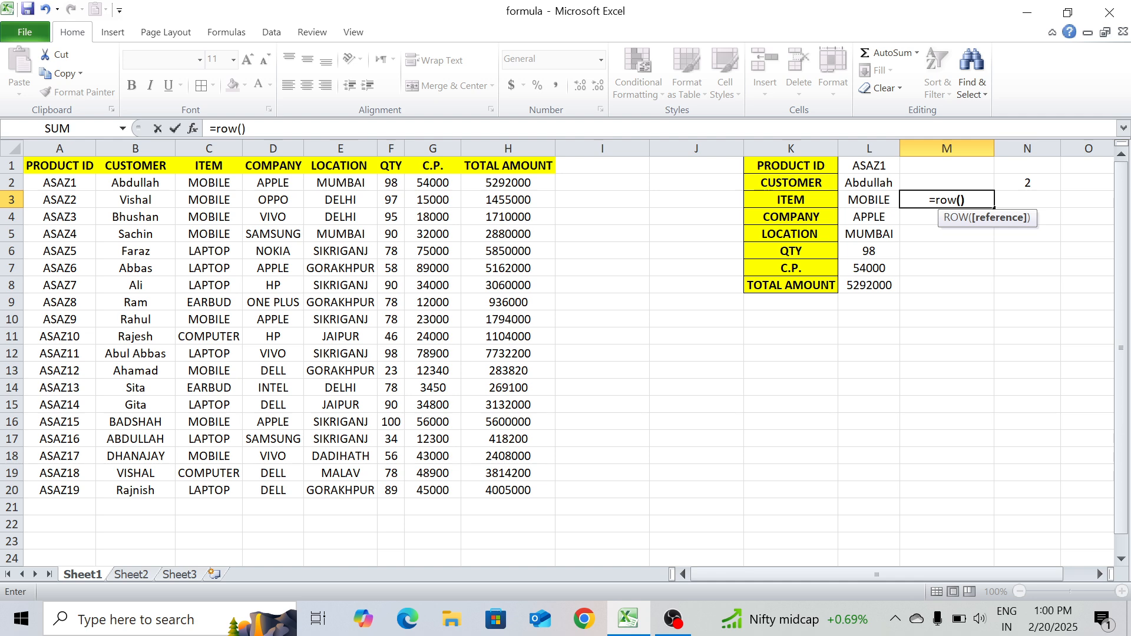
{"action": "key", "text": "Return"}
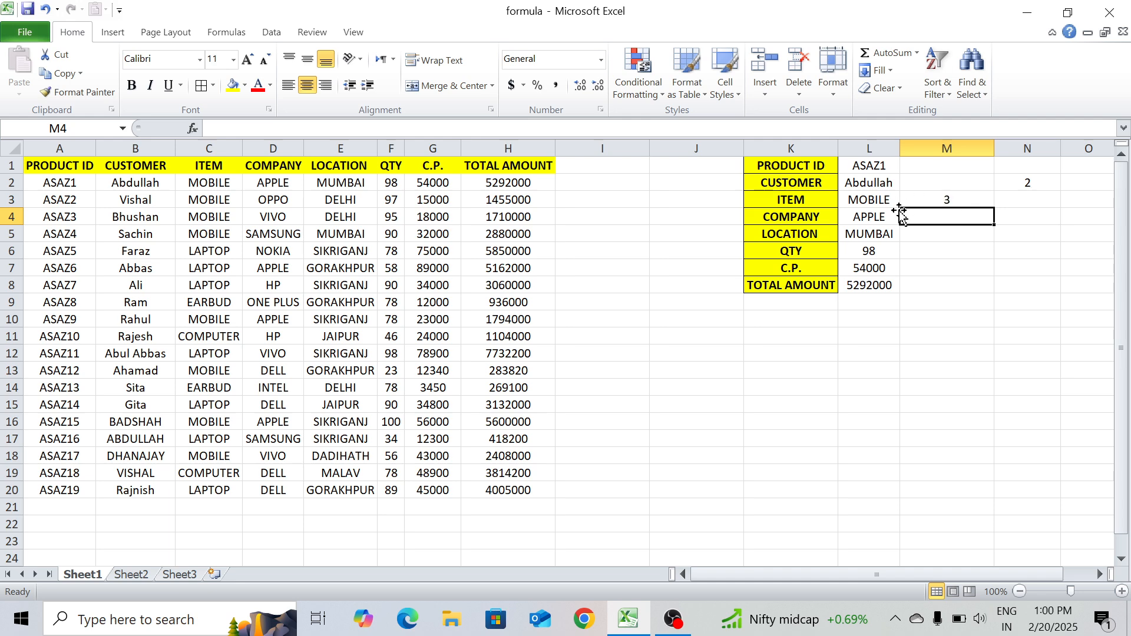
- Inspect the VLOOKUP formula in L6 beside QTY without changing it
{"action": "left_click", "coordinate": [872, 252]}
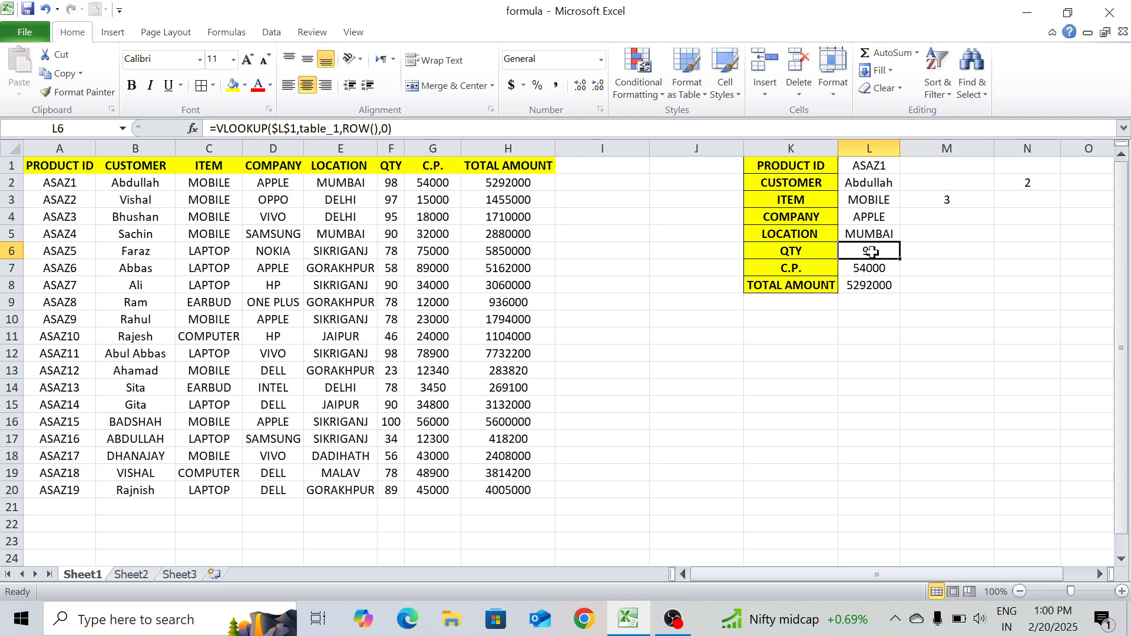
{"action": "key", "text": "F2"}
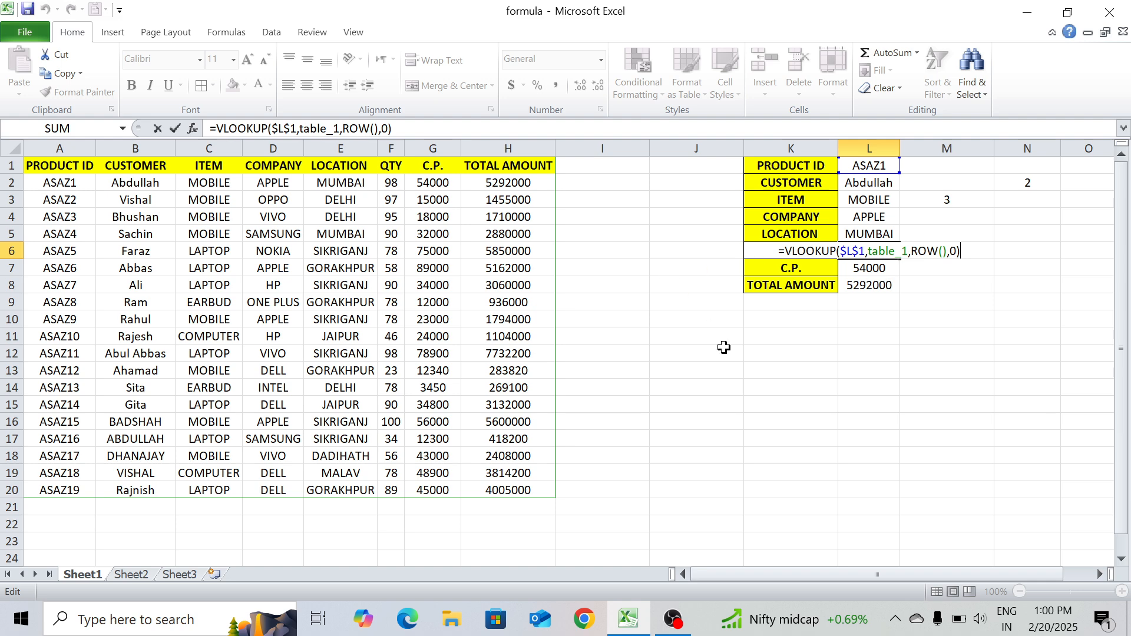
{"action": "key", "text": "Return"}
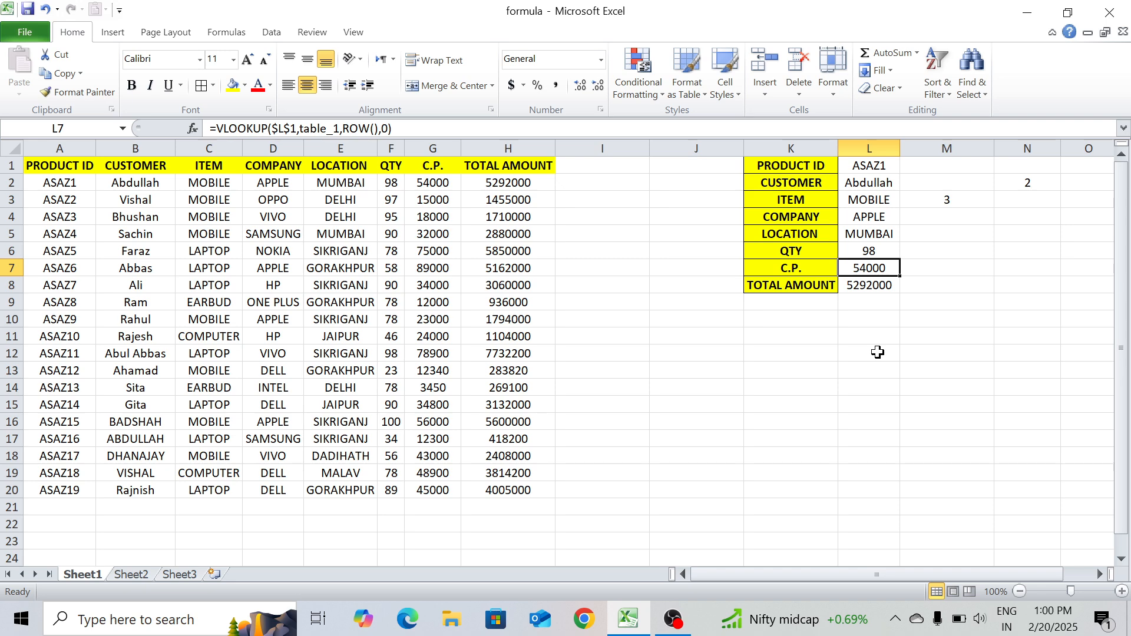
- Clear the test ROW() formulas from cells M3 and N2
{"action": "left_click", "coordinate": [952, 205]}
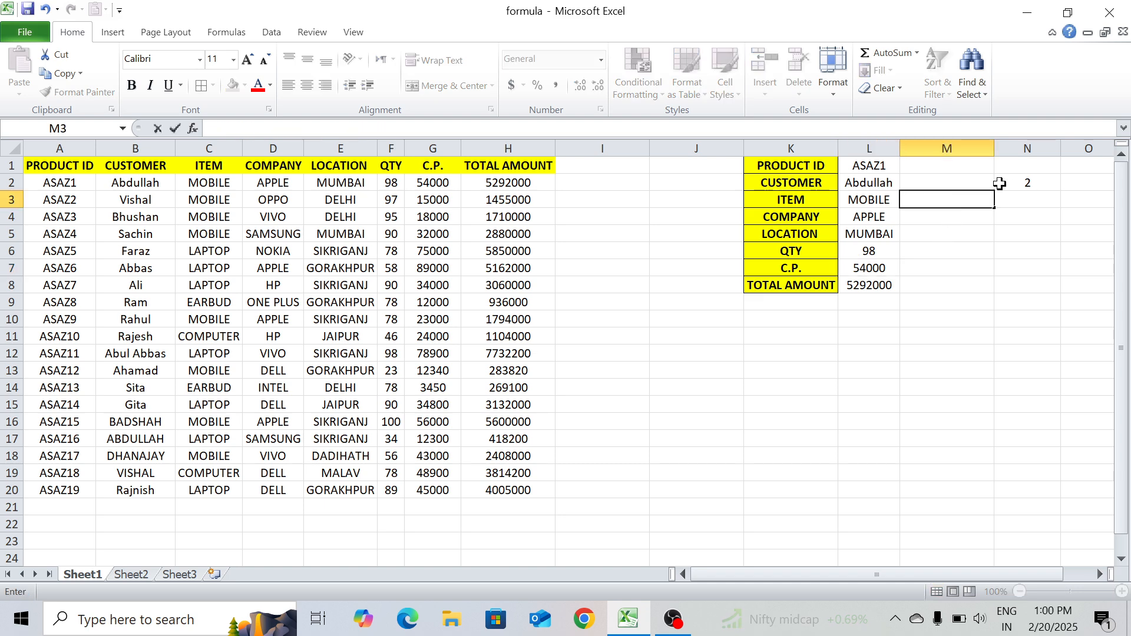
{"action": "left_click", "coordinate": [1021, 185]}
{"action": "key", "text": "BackSpace"}
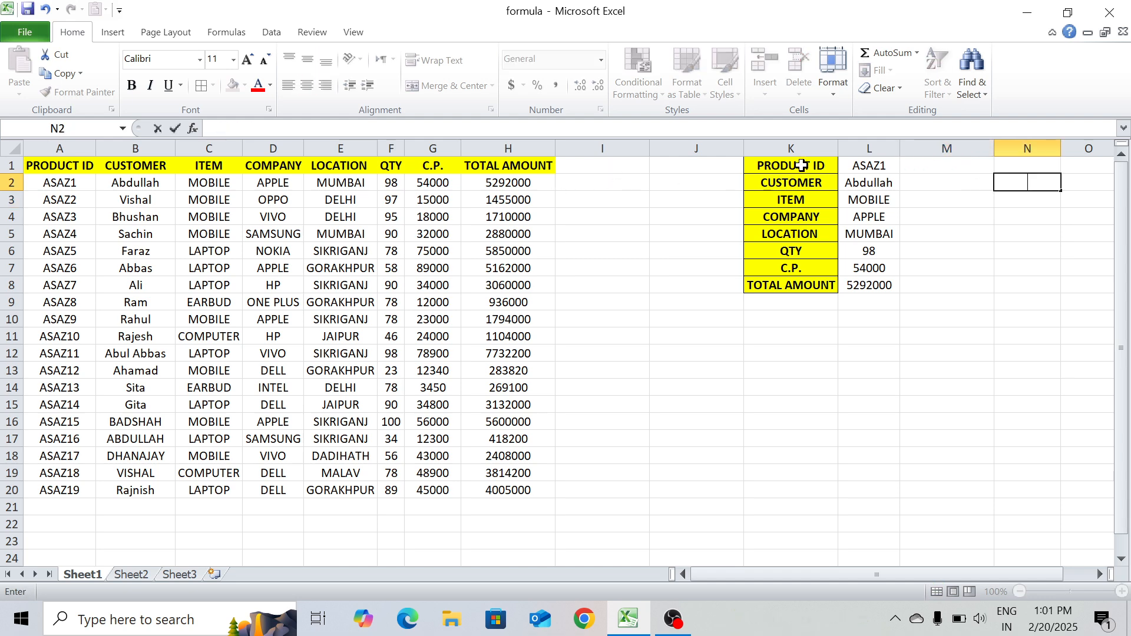
- Copy the field labels from K1:K8 and paste them into the cells starting at J12
{"action": "left_click_drag", "start_coordinate": [801, 166], "coordinate": [795, 287]}
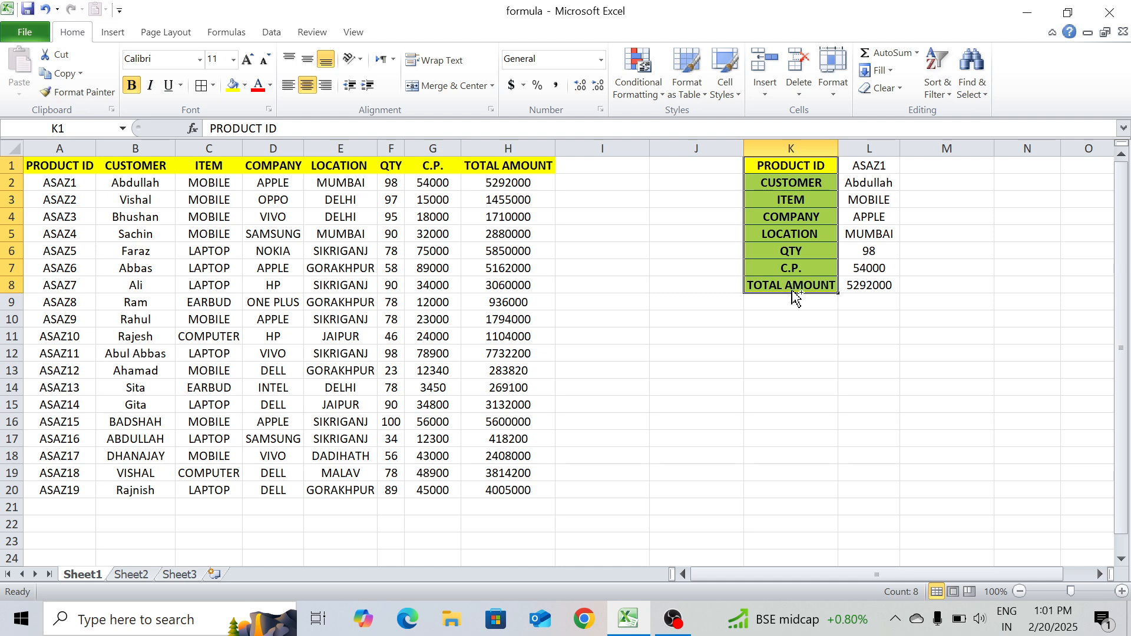
{"action": "key", "text": "ctrl+c"}
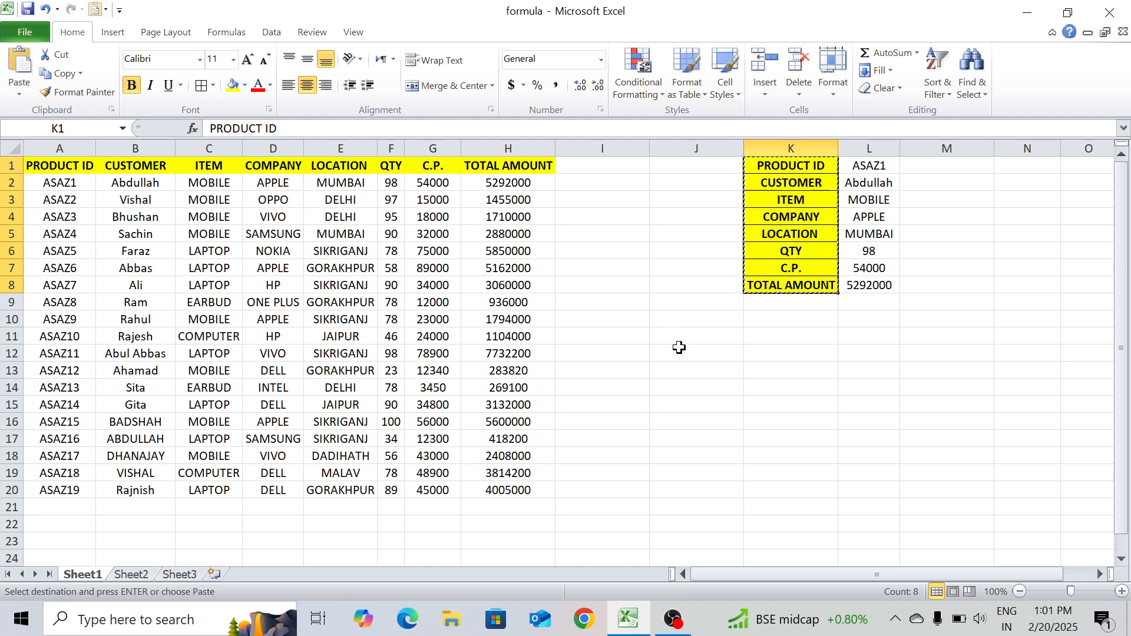
{"action": "left_click", "coordinate": [678, 348]}
{"action": "key", "text": "ctrl+v"}
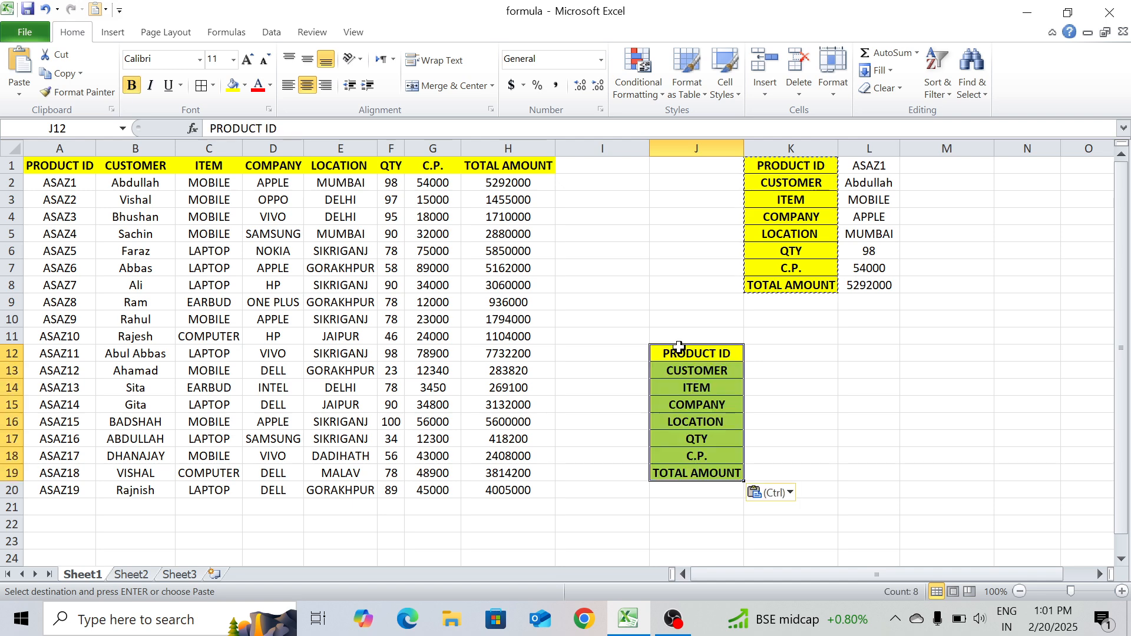
- Enter ASAZ1 as the product ID in K12 of the second lookup block
{"action": "left_click", "coordinate": [766, 355]}
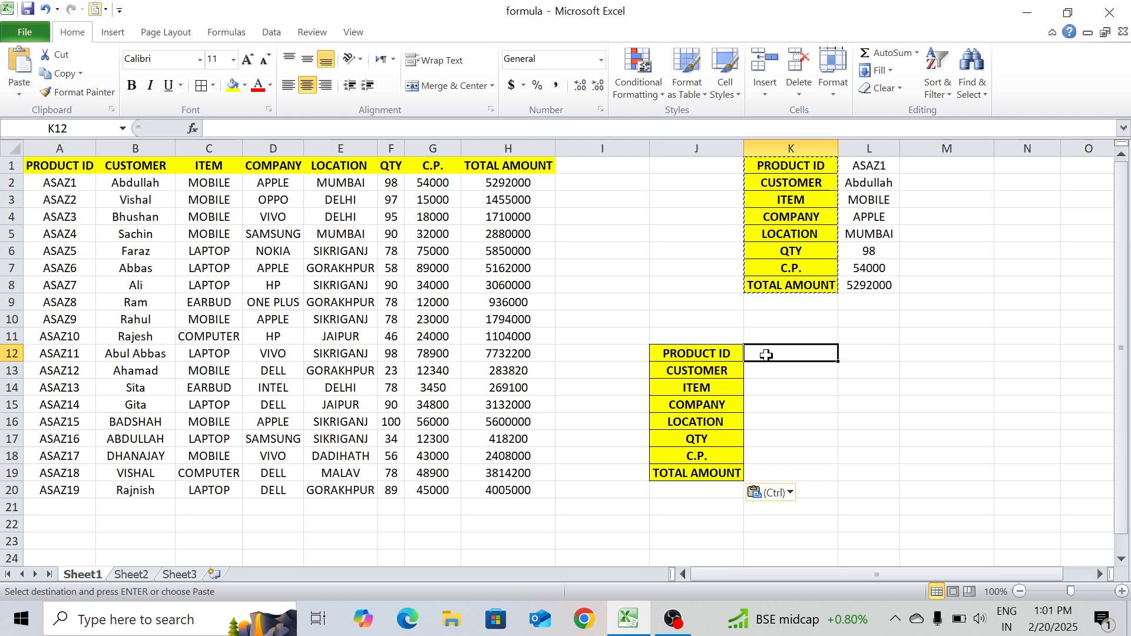
{"action": "type", "text": "asa"}
{"action": "key", "text": "BackSpace"}
{"action": "key", "text": "BackSpace"}
{"action": "key", "text": "BackSpace"}
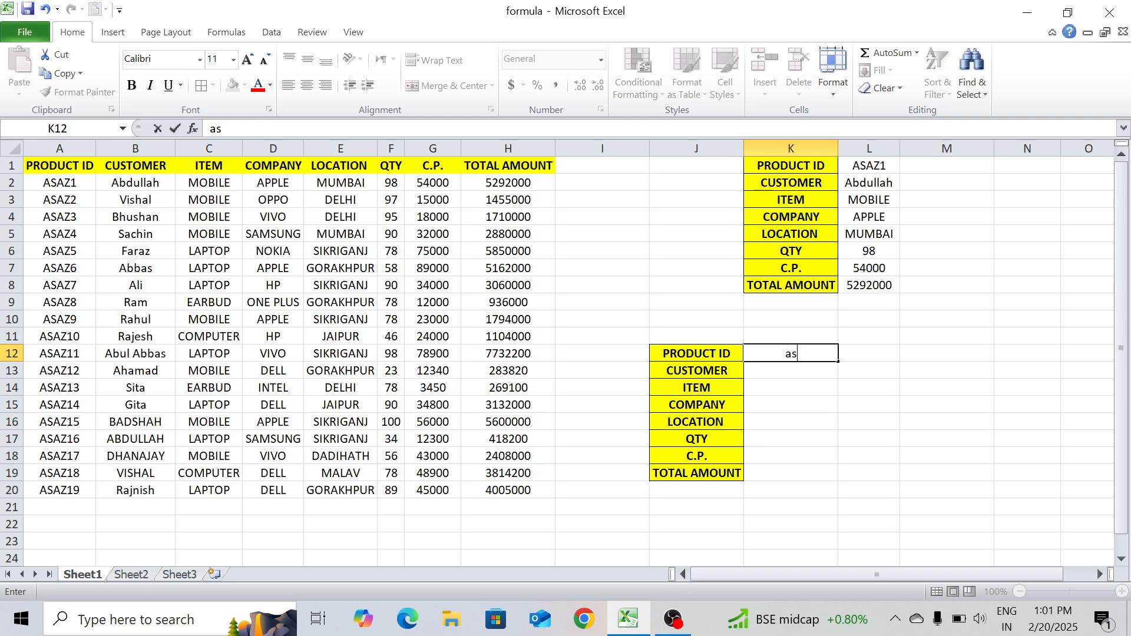
{"action": "type", "text": "ASAZ1"}
{"action": "key", "text": "Return"}
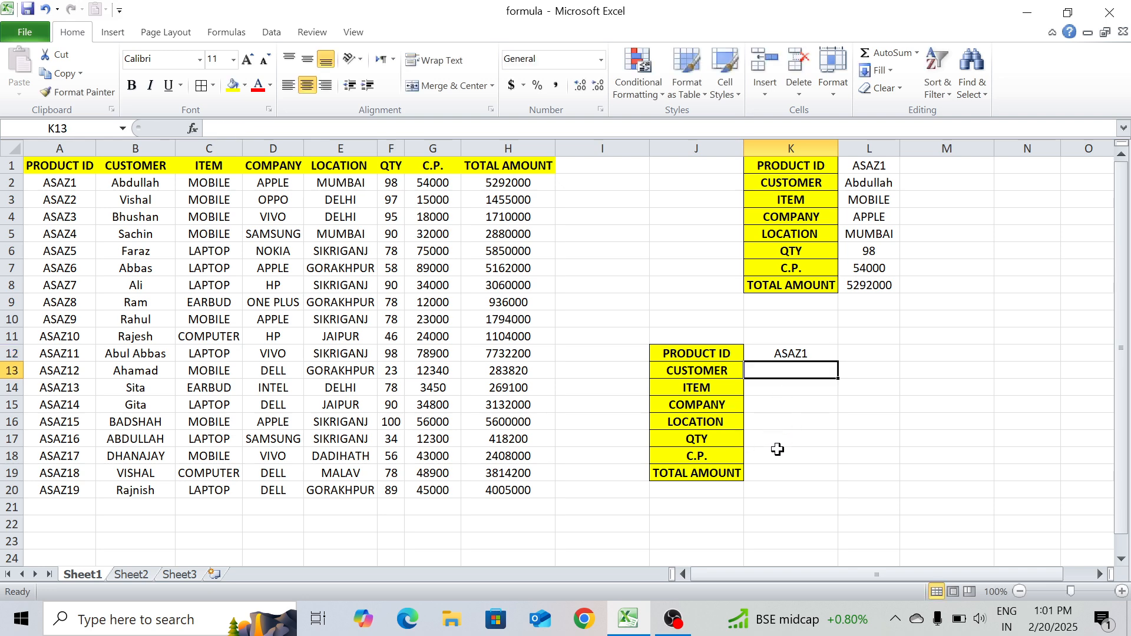
- Enter the CUSTOMER lookup formula =VLOOKUP(K12,table_1,ROW(),0) in K13
{"action": "type", "text": "="}
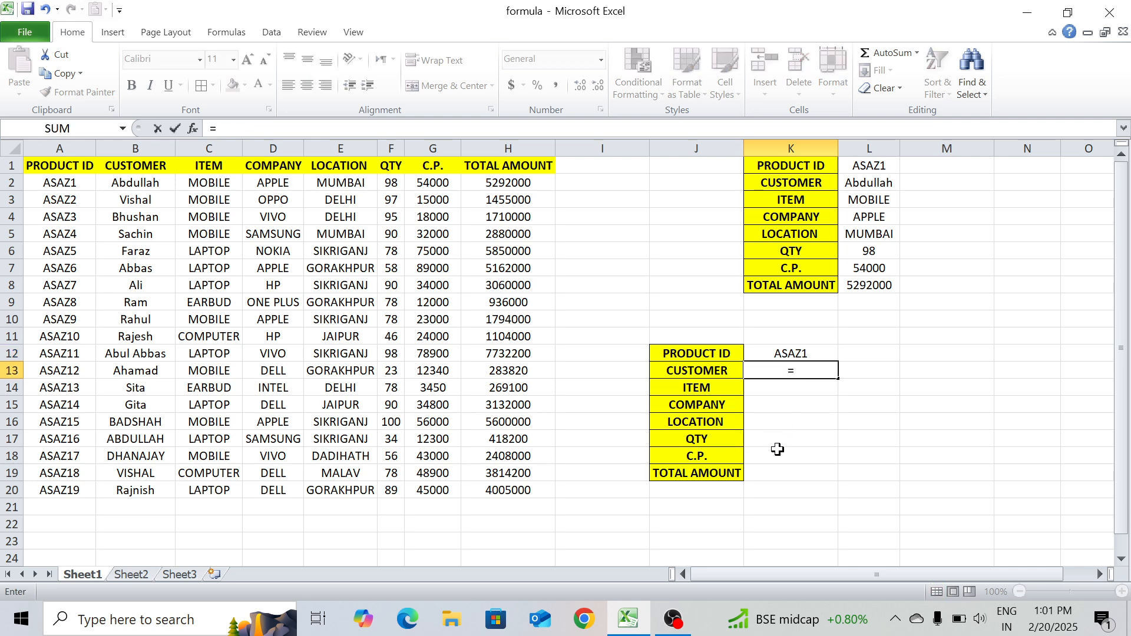
{"action": "type", "text": "VLO"}
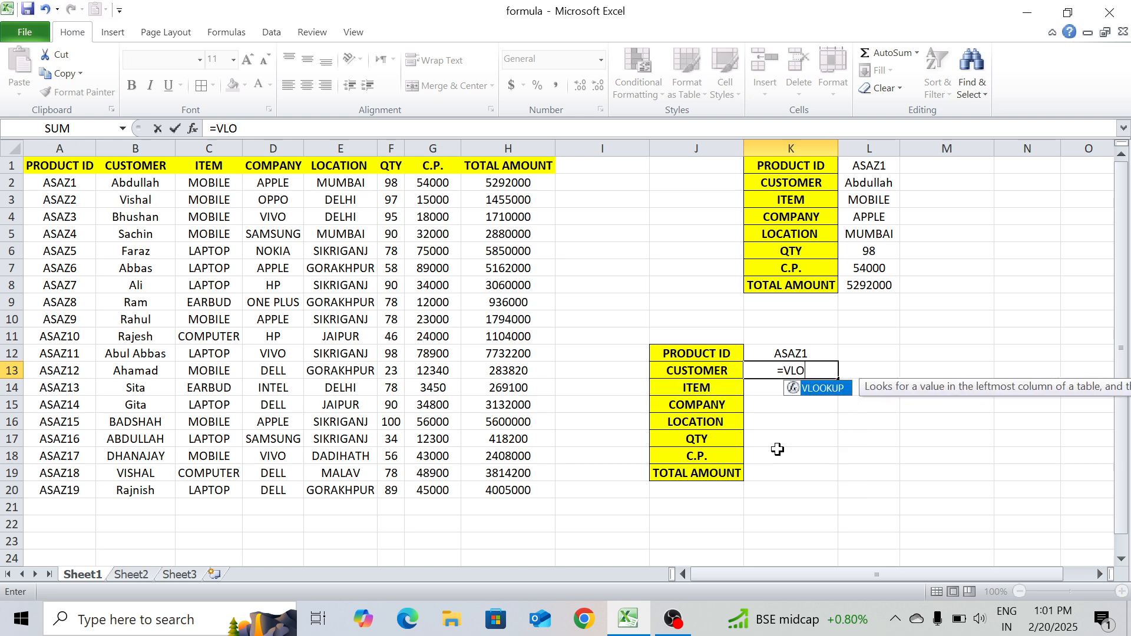
{"action": "key", "text": "Tab"}
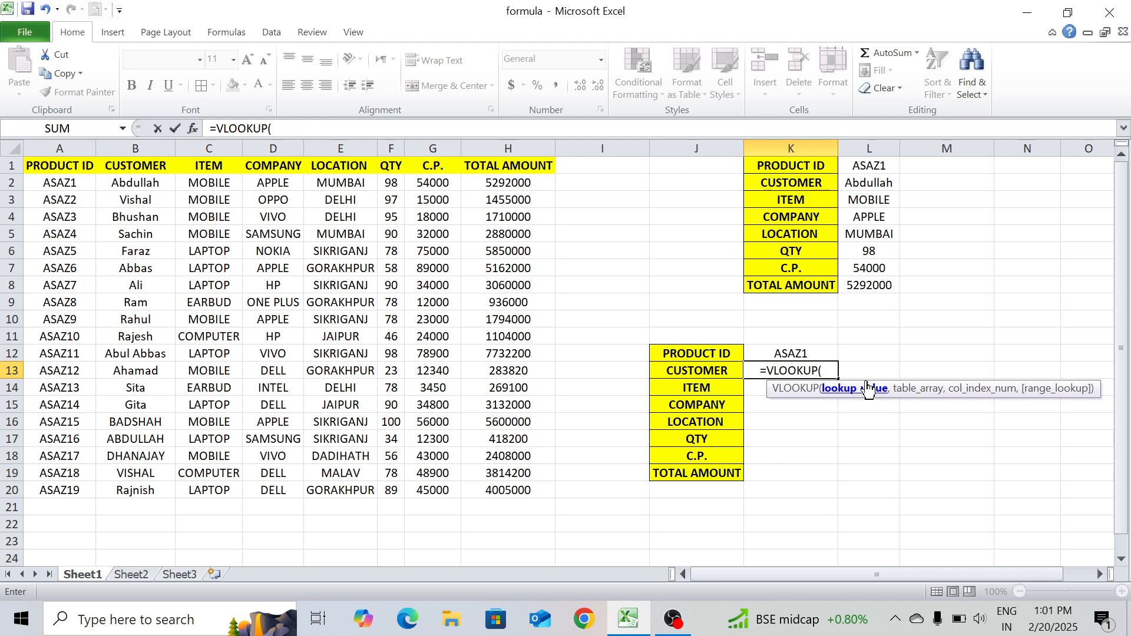
{"action": "left_click", "coordinate": [805, 352]}
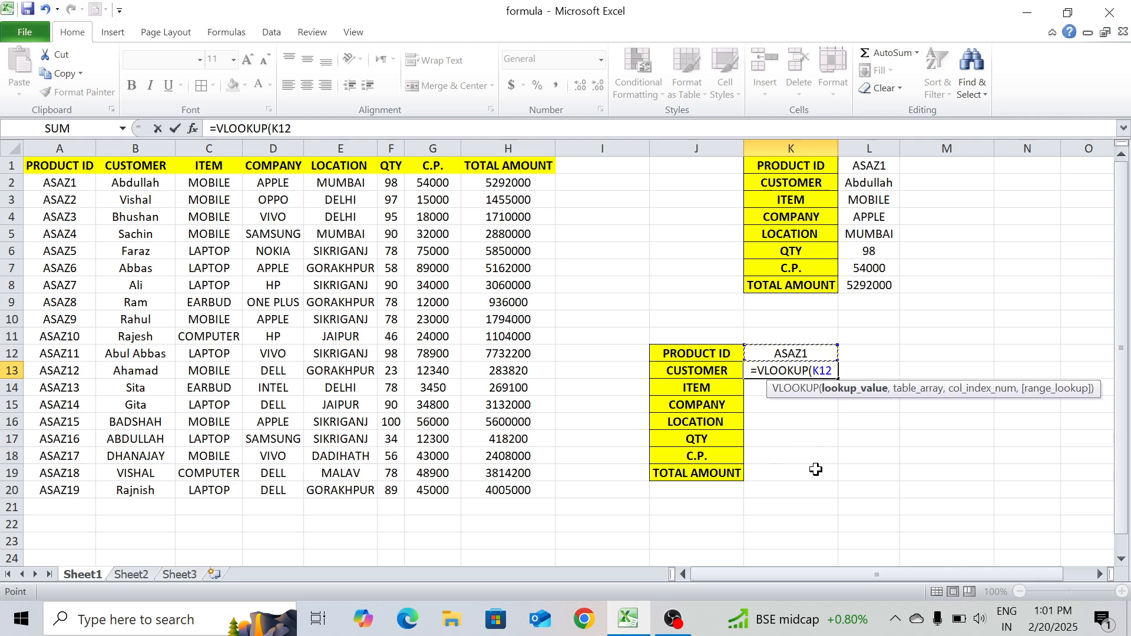
{"action": "type", "text": ",TA"}
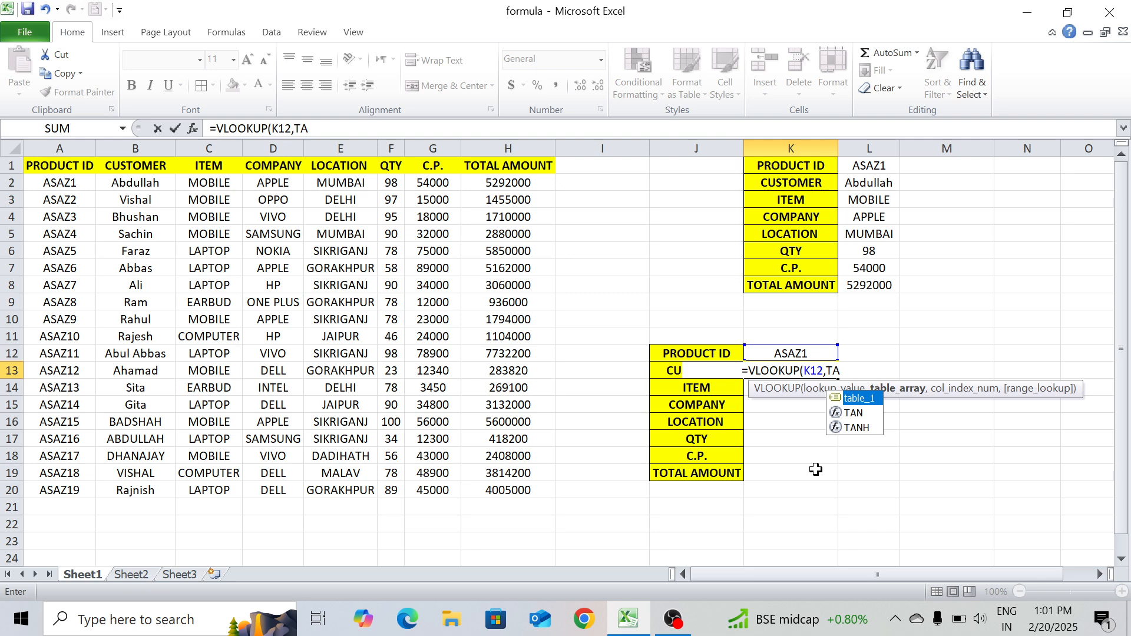
{"action": "key", "text": "Tab"}
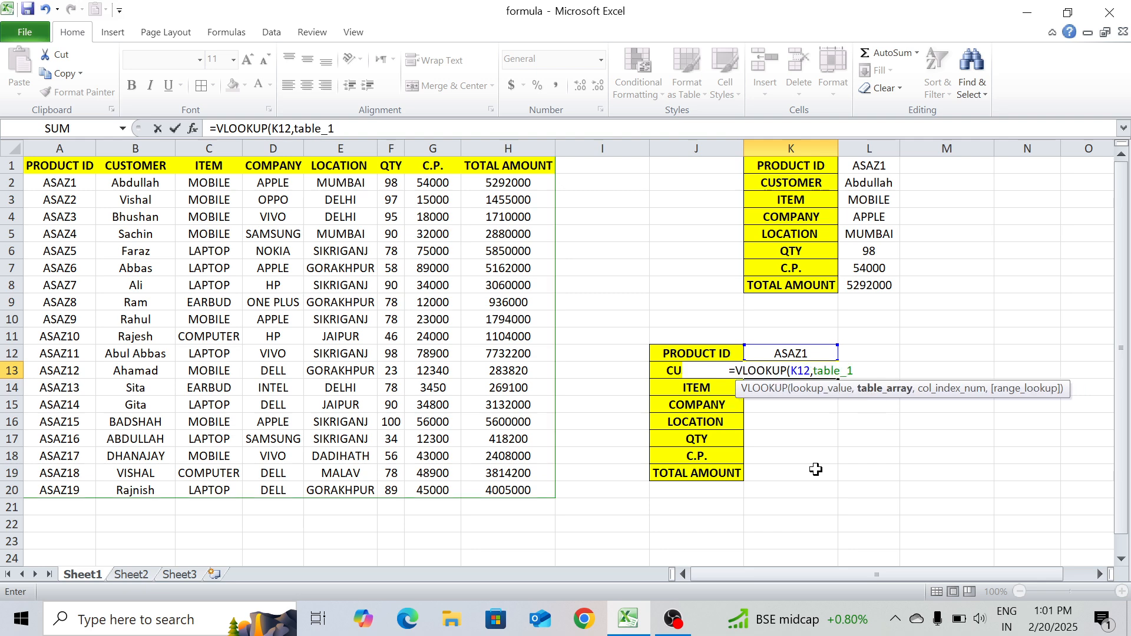
{"action": "type", "text": ","}
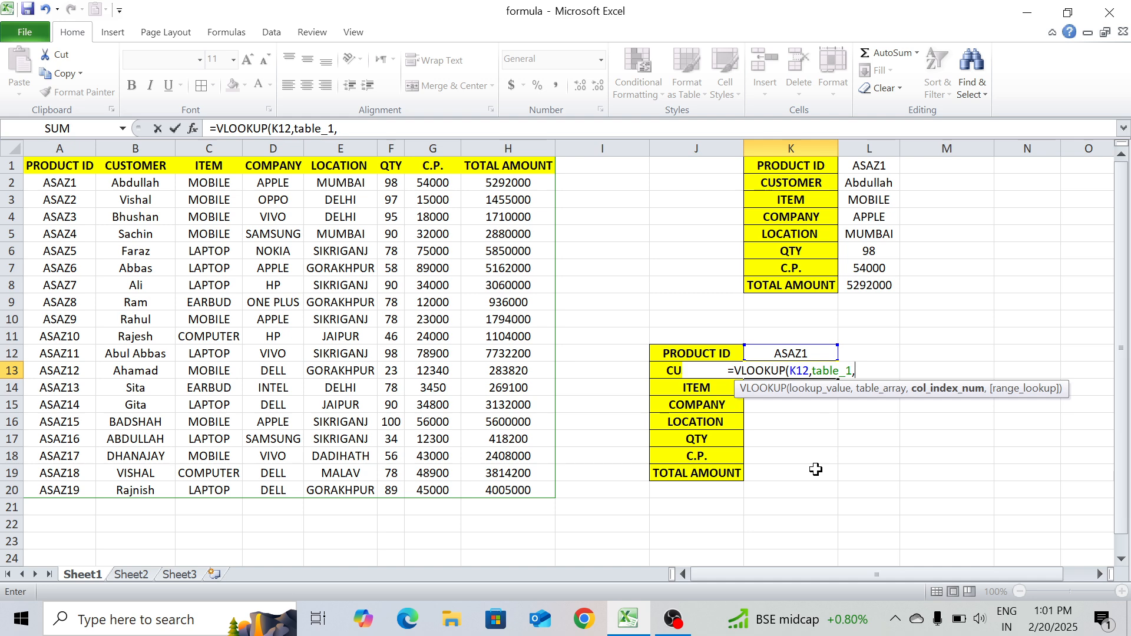
{"action": "type", "text": "ROW"}
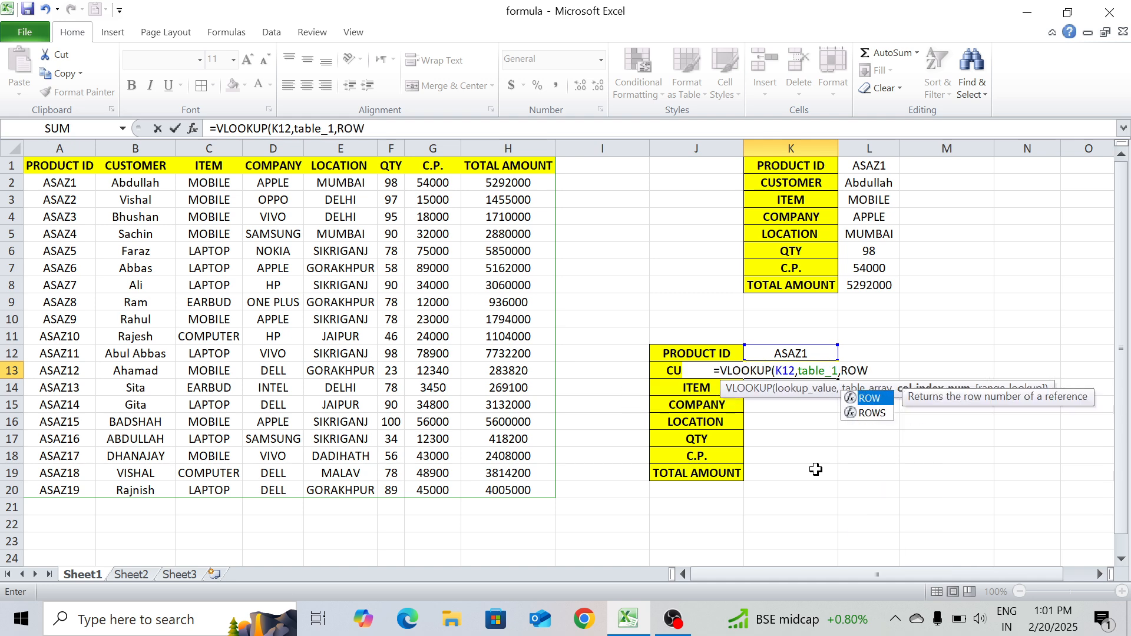
{"action": "key", "text": "Tab"}
{"action": "type", "text": "),"}
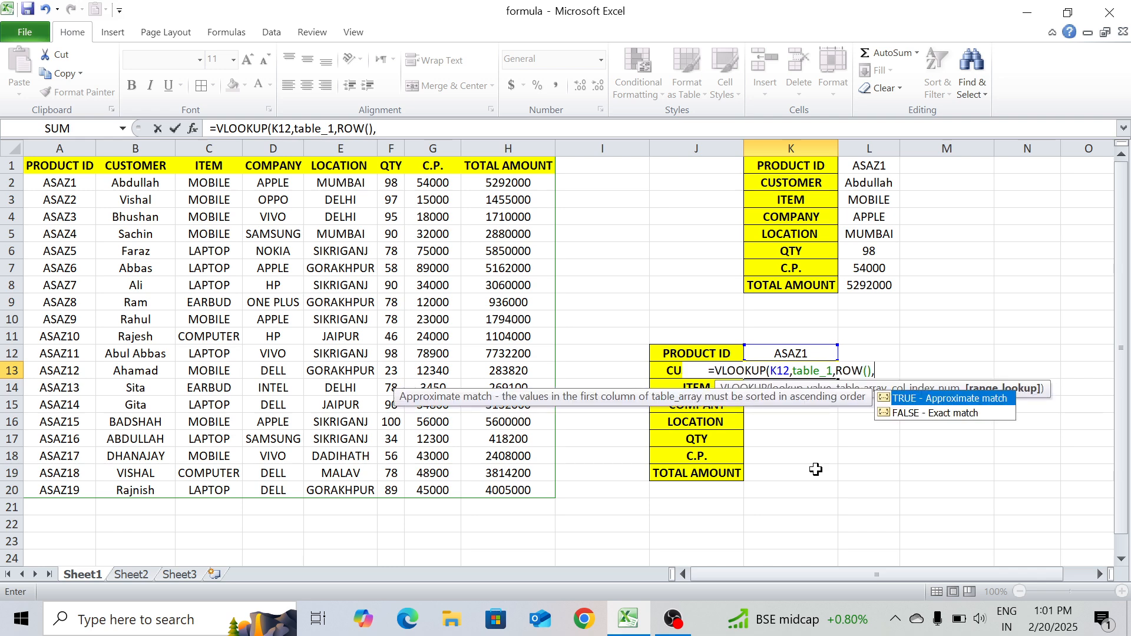
{"action": "type", "text": "0)"}
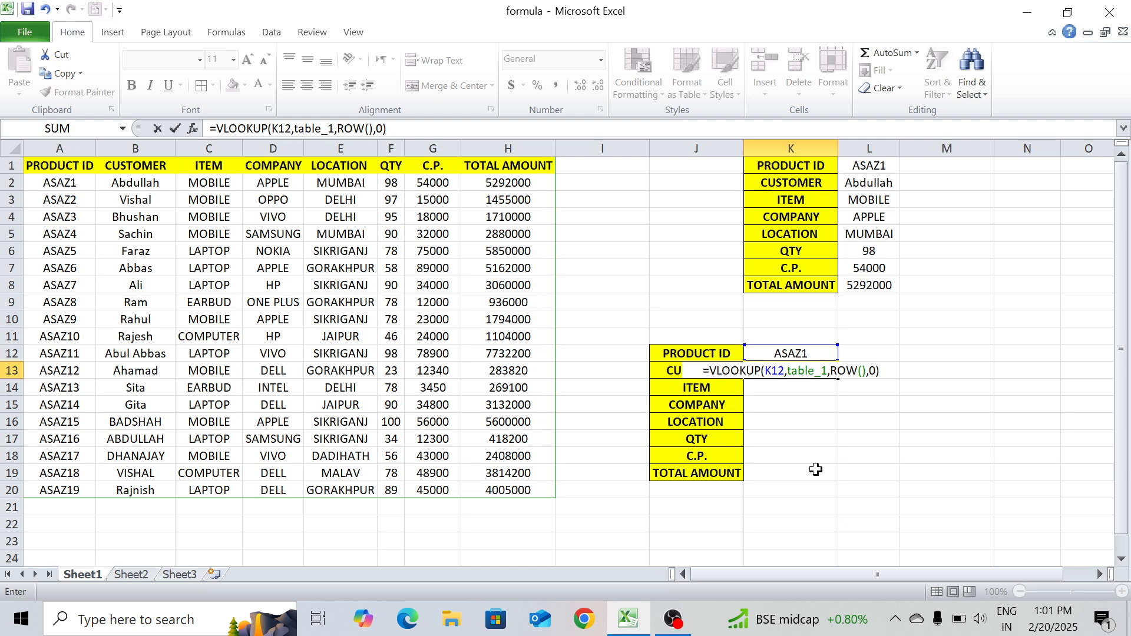
{"action": "key", "text": "Return"}
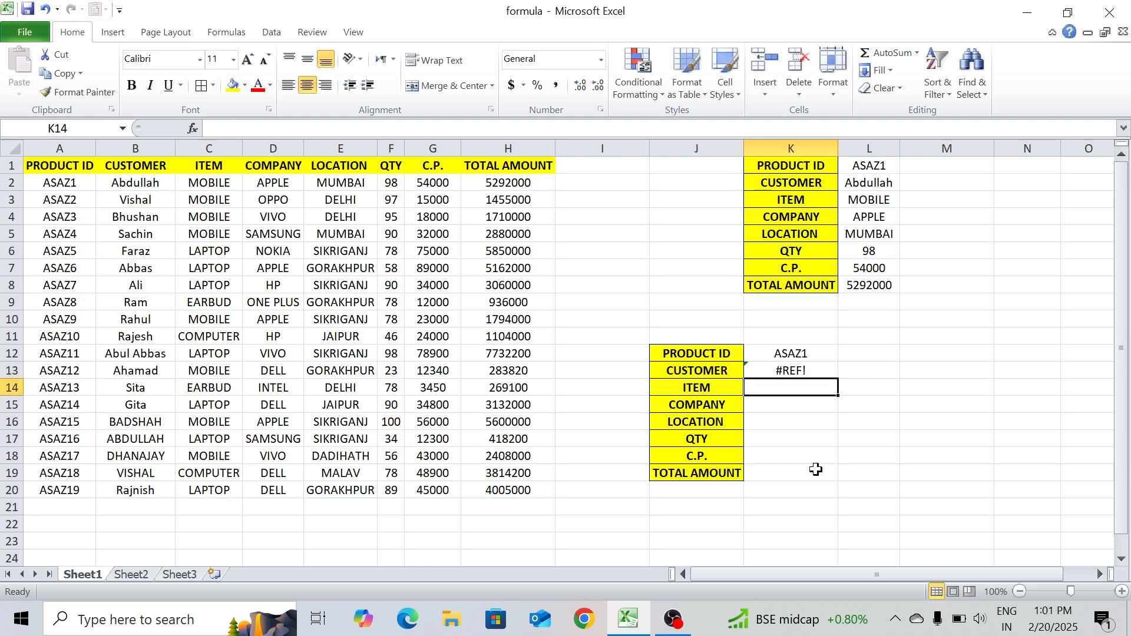
- Check the CUSTOMER formula in K13 and enter a test formula, =ROW(), in M13 on the same row
{"action": "left_click", "coordinate": [795, 371]}
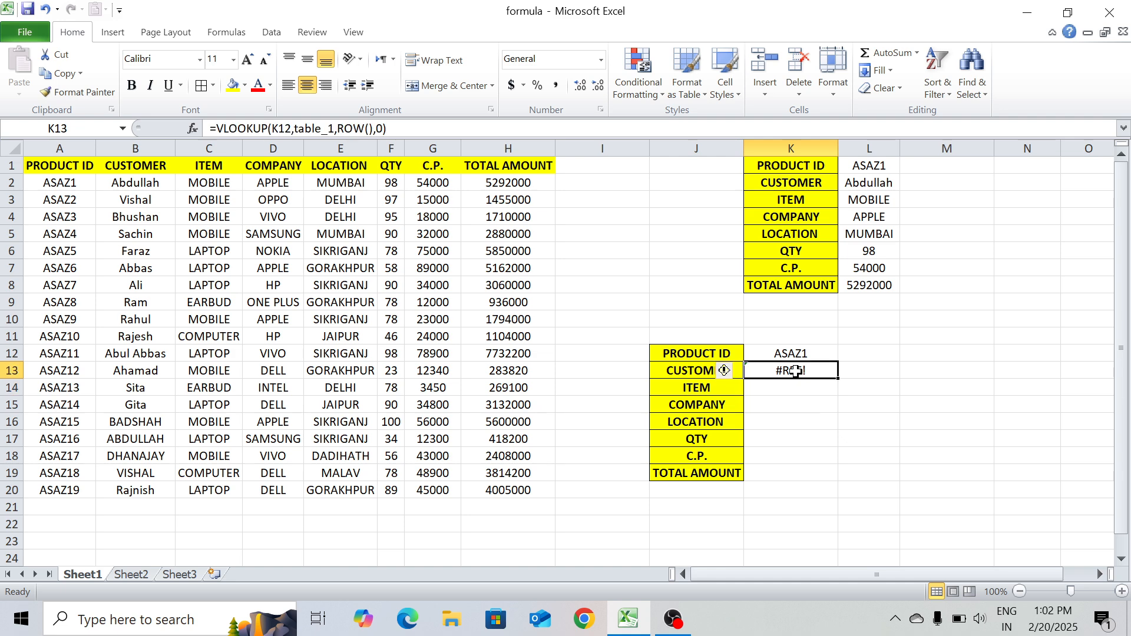
{"action": "double_click", "coordinate": [796, 371]}
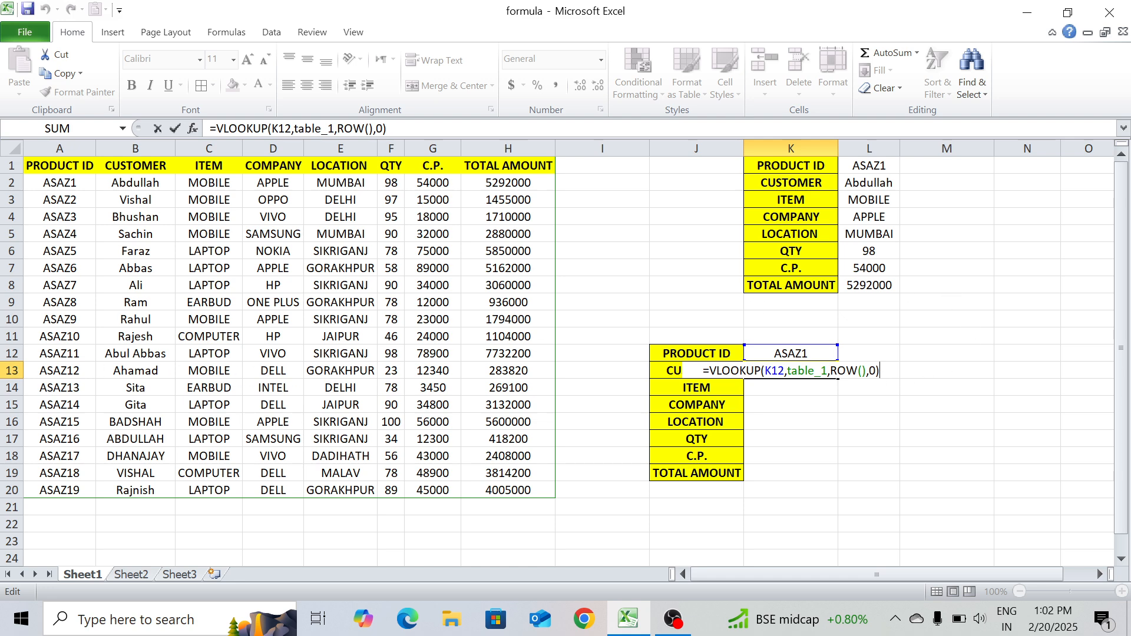
{"action": "left_click", "coordinate": [929, 364]}
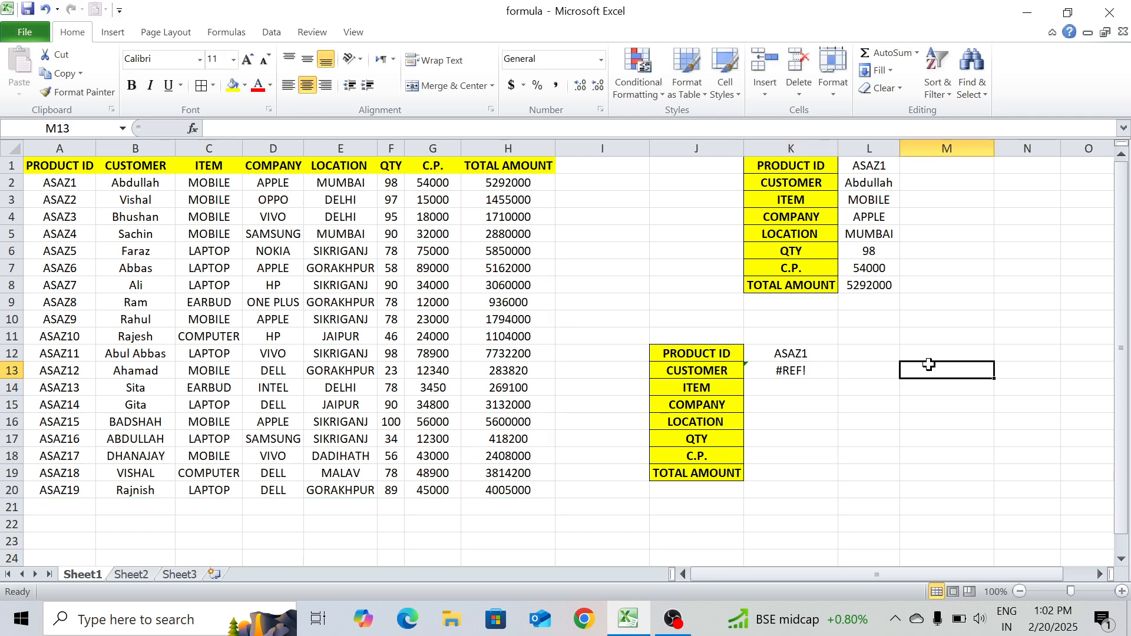
{"action": "type", "text": "R"}
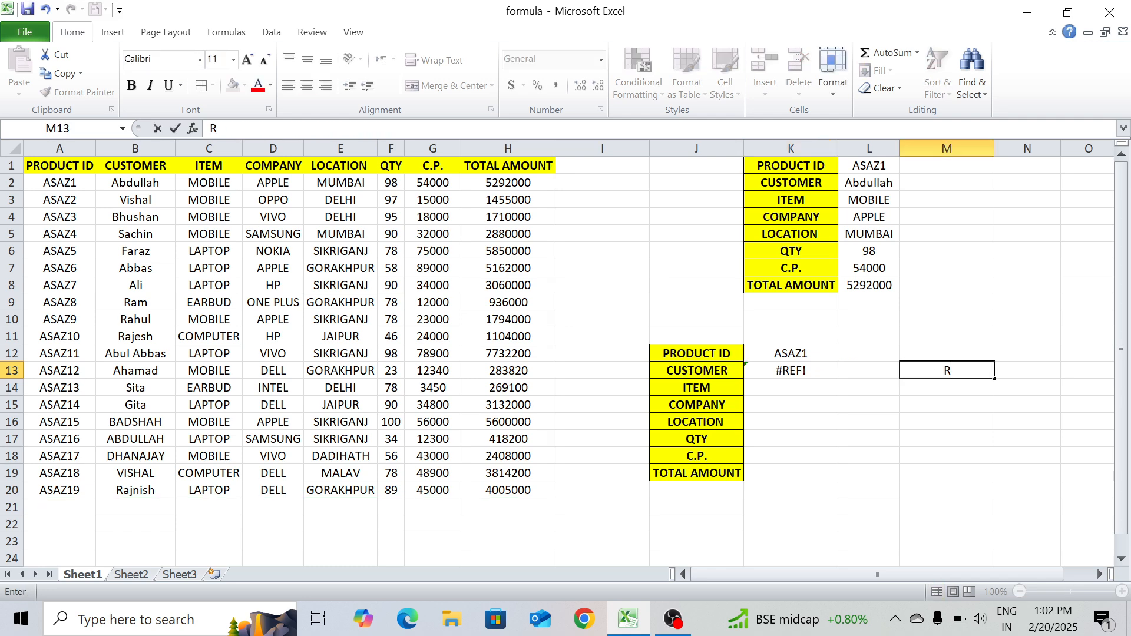
{"action": "type", "text": "O"}
{"action": "key", "text": "BackSpace"}
{"action": "key", "text": "BackSpace"}
{"action": "type", "text": "=RO"}
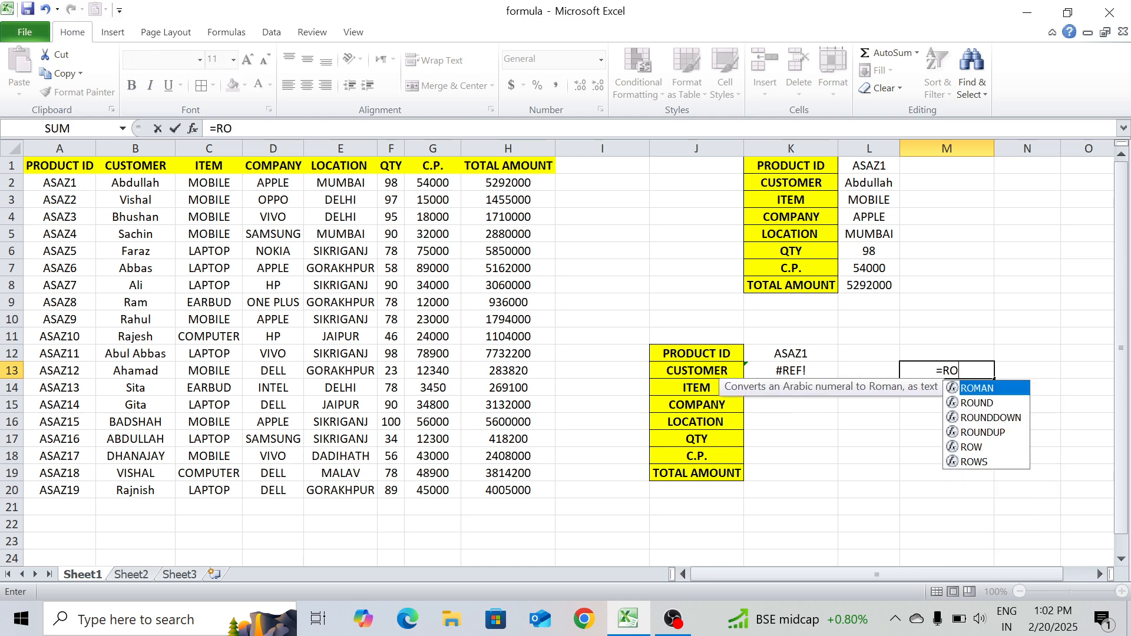
{"action": "type", "text": "W()"}
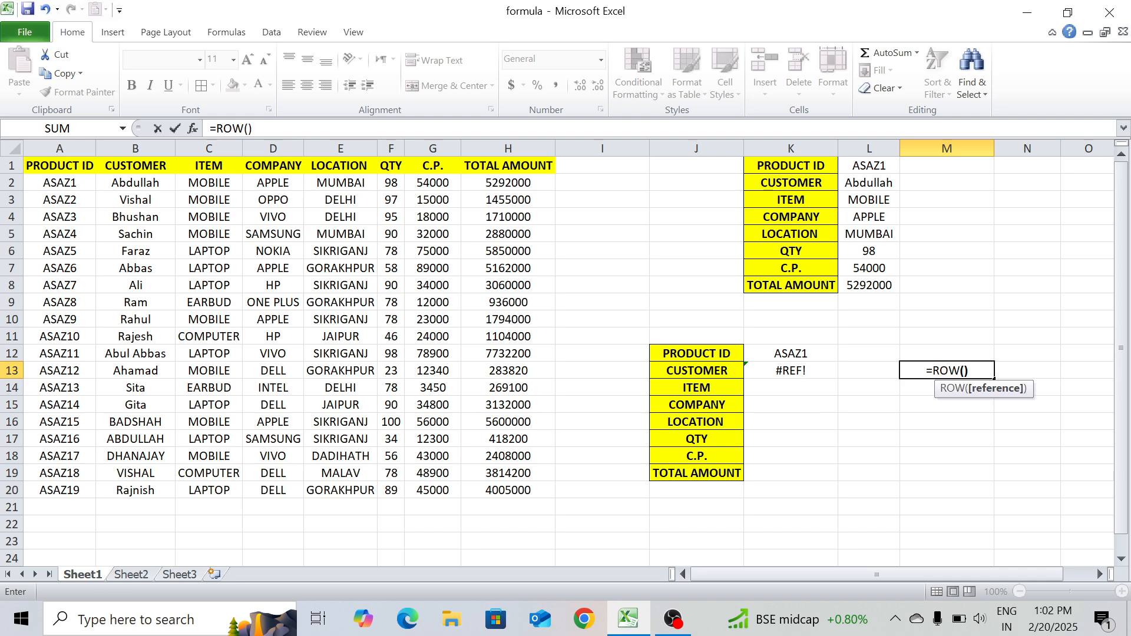
{"action": "key", "text": "Return"}
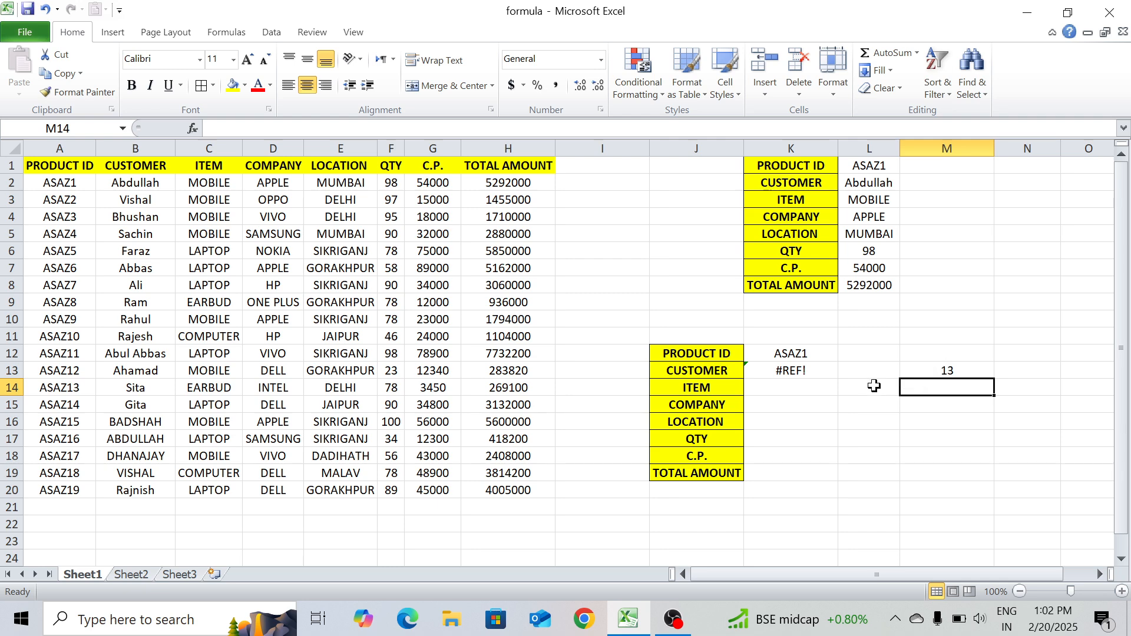
- Change the column index in the K13 VLOOKUP formula to ROW()-11
{"action": "left_click", "coordinate": [809, 370]}
{"action": "double_click", "coordinate": [809, 371]}
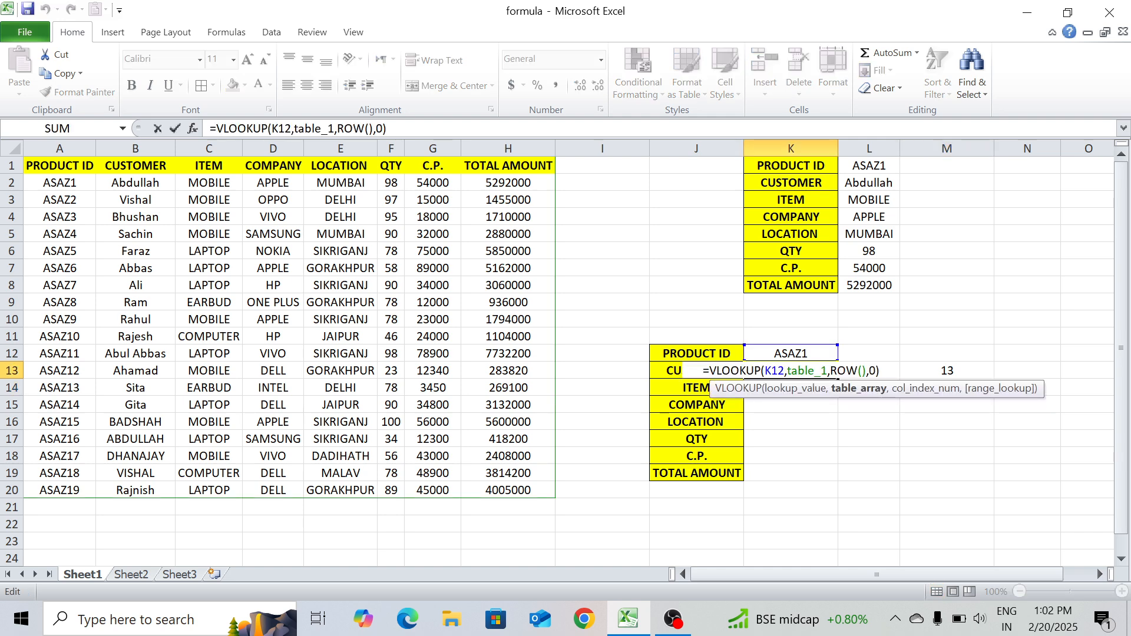
{"action": "left_click", "coordinate": [866, 371]}
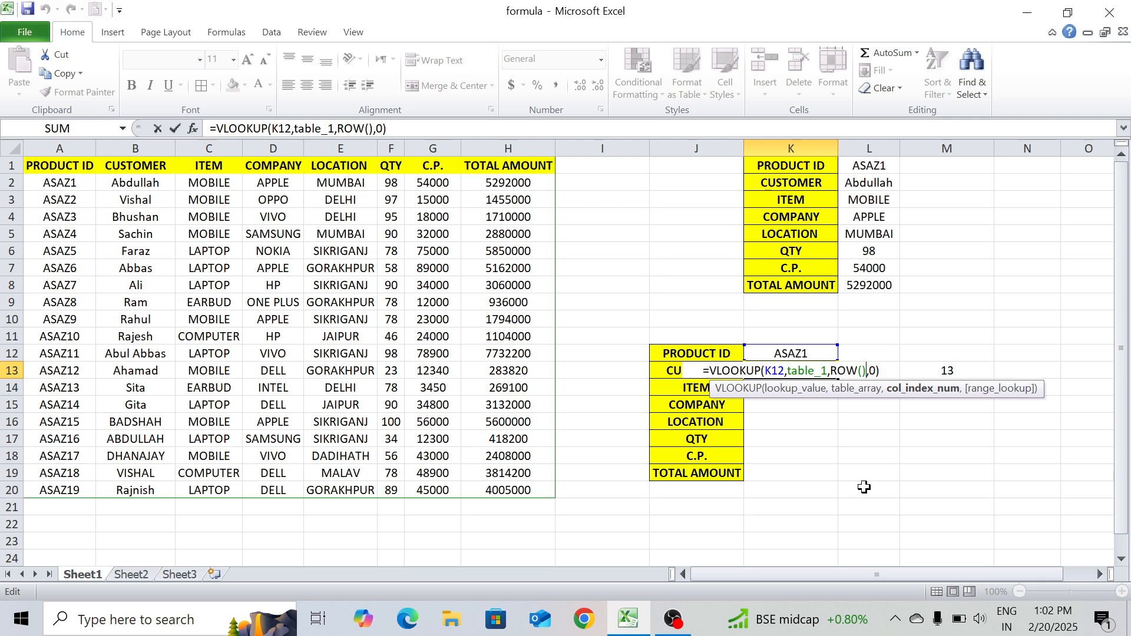
{"action": "type", "text": "-"}
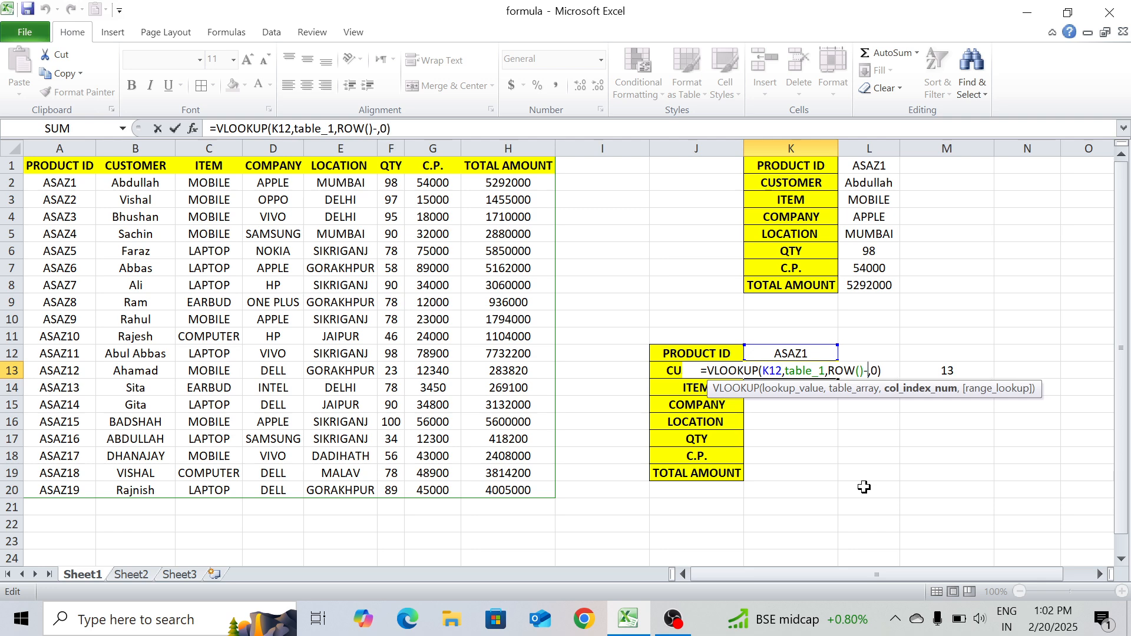
{"action": "type", "text": "11"}
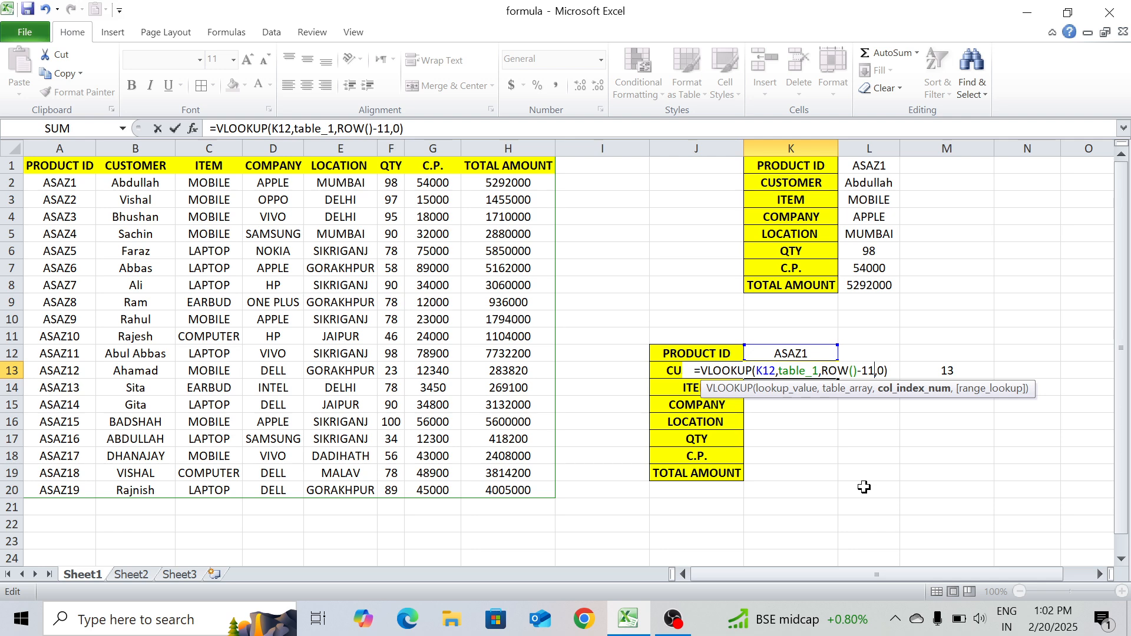
{"action": "key", "text": "Return"}
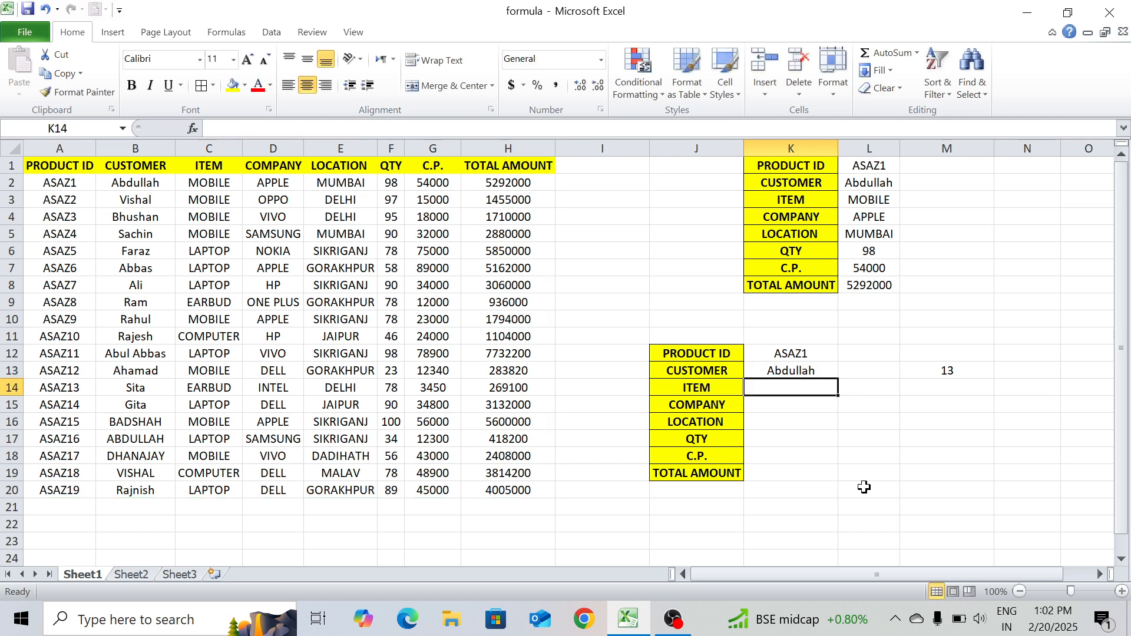
{"action": "left_click", "coordinate": [799, 375]}
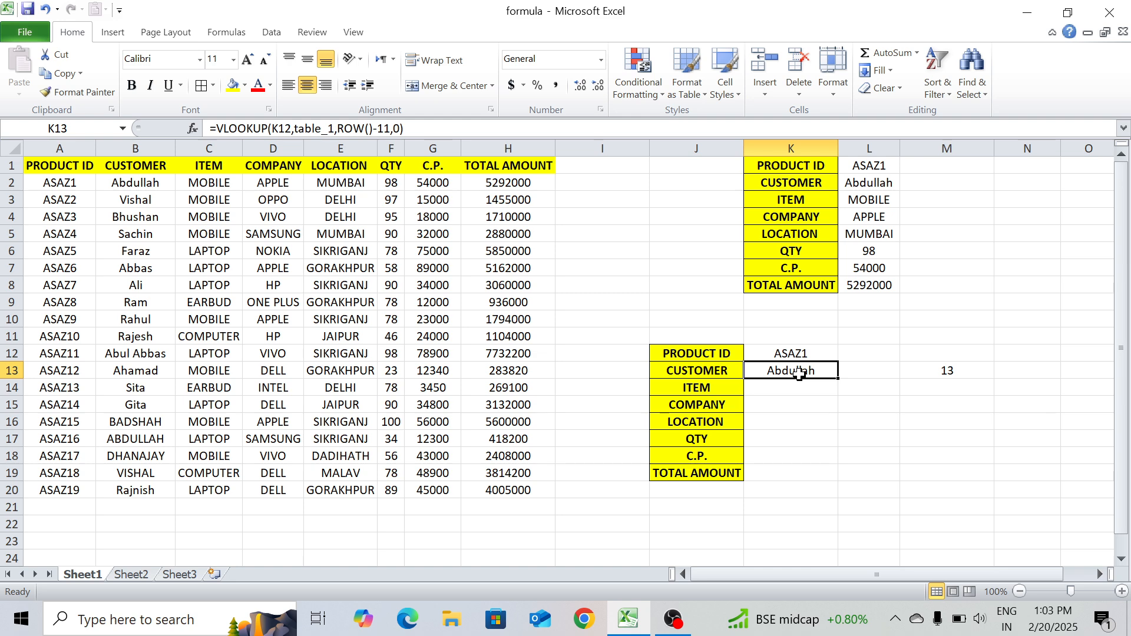
- Enter the test formula =ROW()-11 in M15 on the COMPANY row
{"action": "left_click", "coordinate": [963, 401]}
{"action": "type", "text": "="}
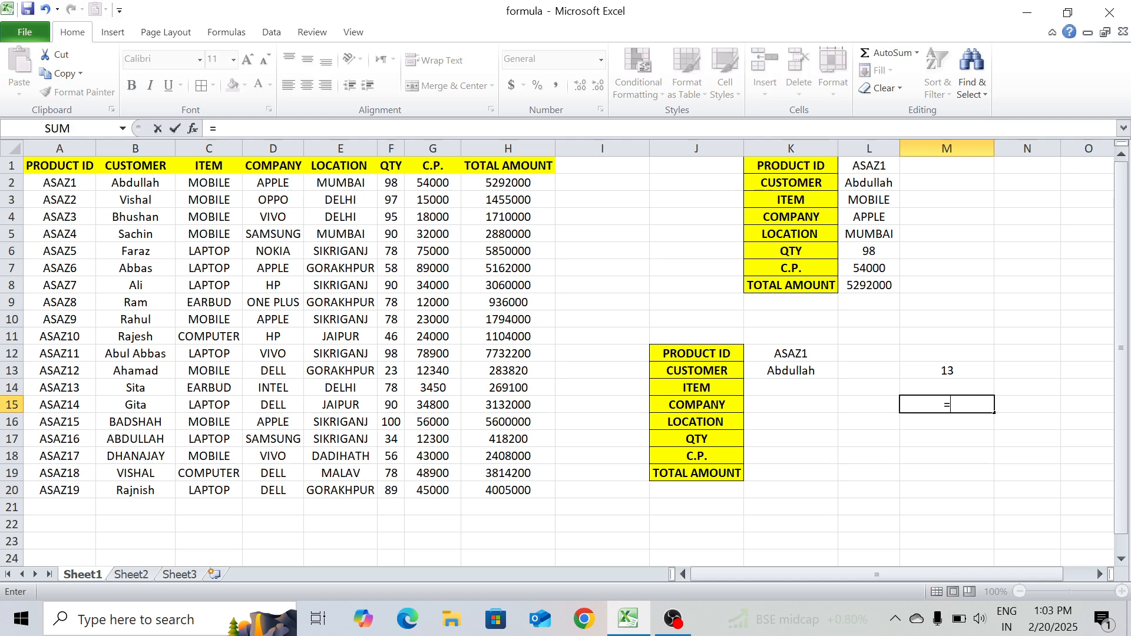
{"action": "type", "text": "ROW"}
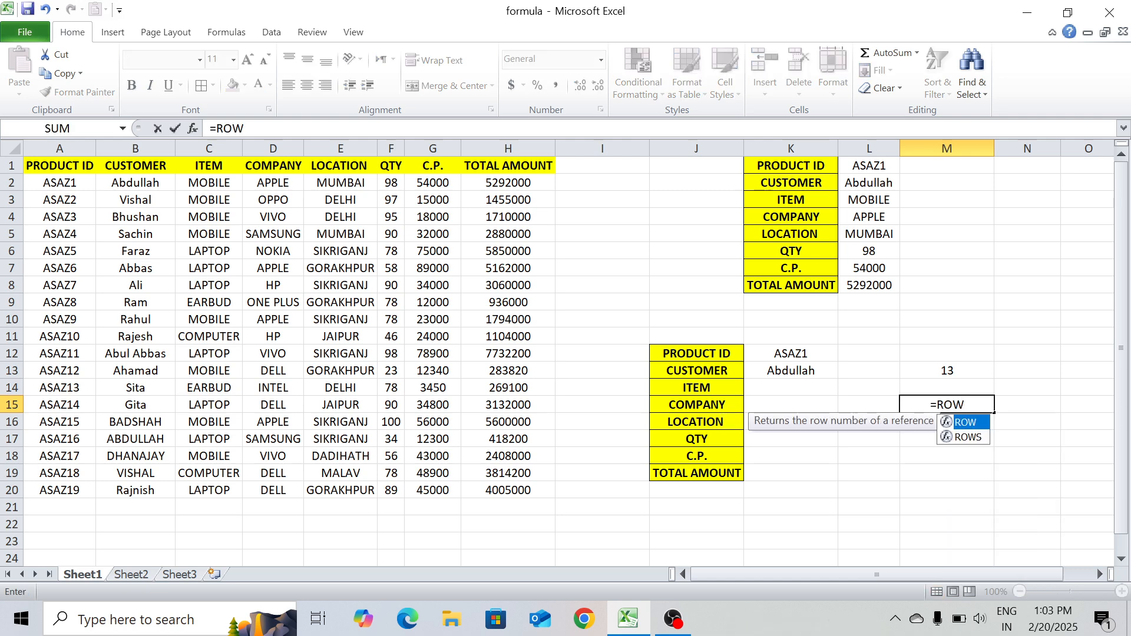
{"action": "type", "text": "()-"}
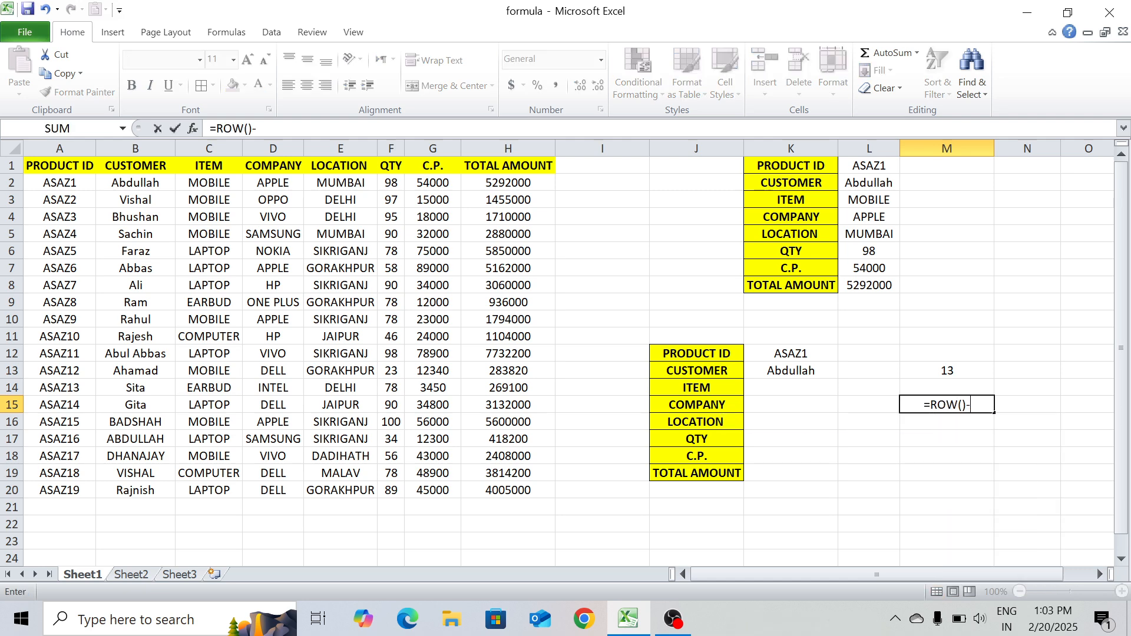
{"action": "type", "text": "11"}
{"action": "key", "text": "Return"}
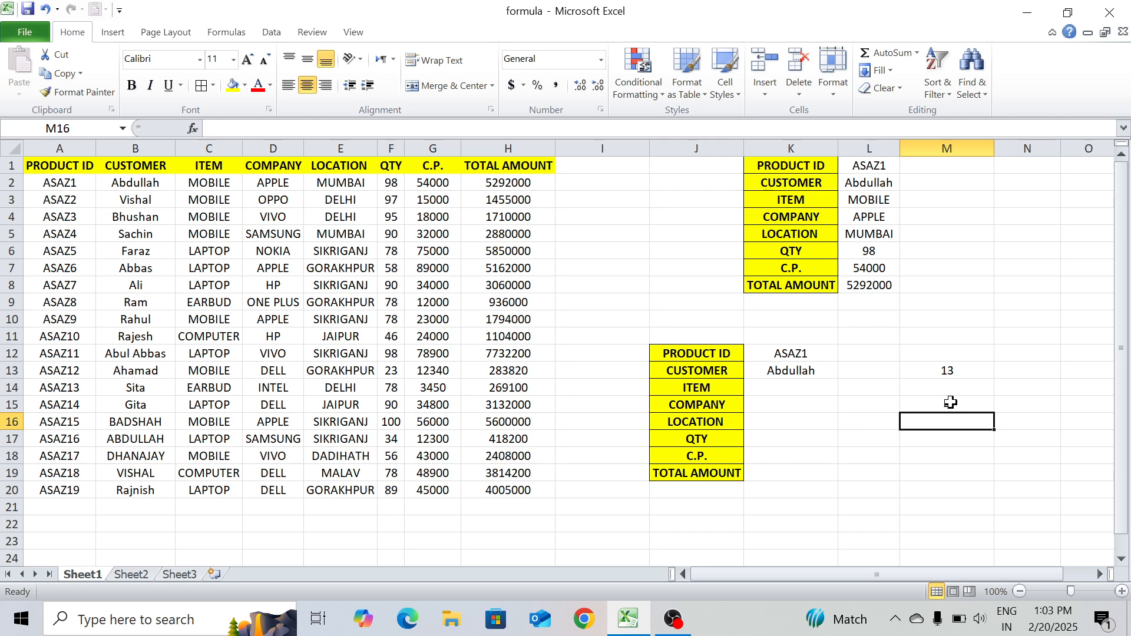
{"action": "left_click", "coordinate": [951, 403]}
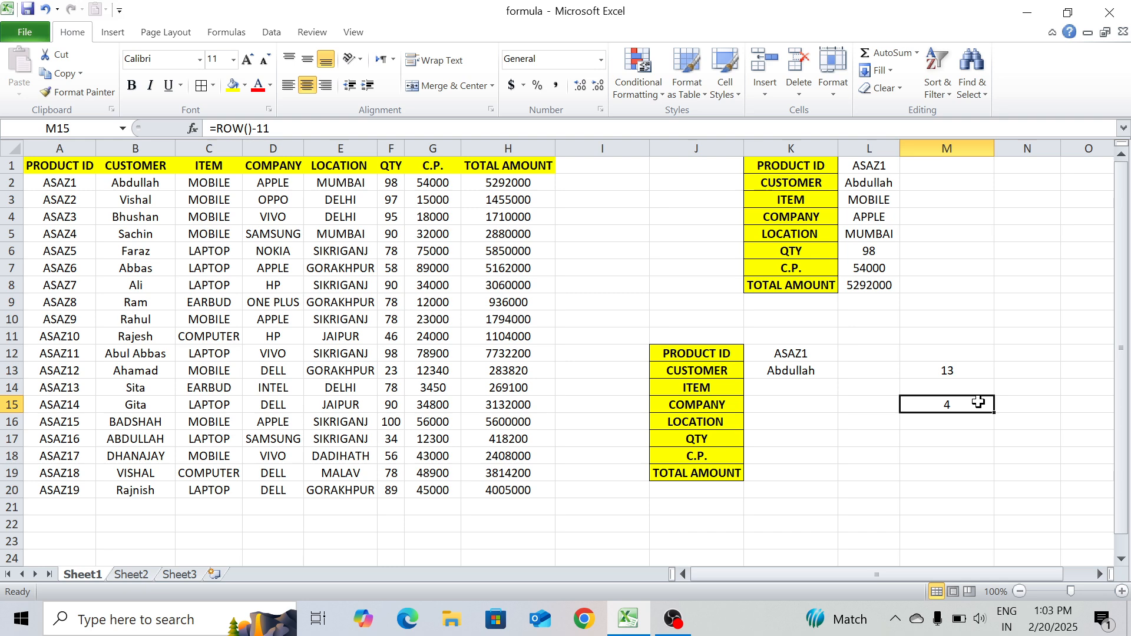
- Enter the test formula =ROW()-11 in N13 on the CUSTOMER row
{"action": "left_click", "coordinate": [1018, 371]}
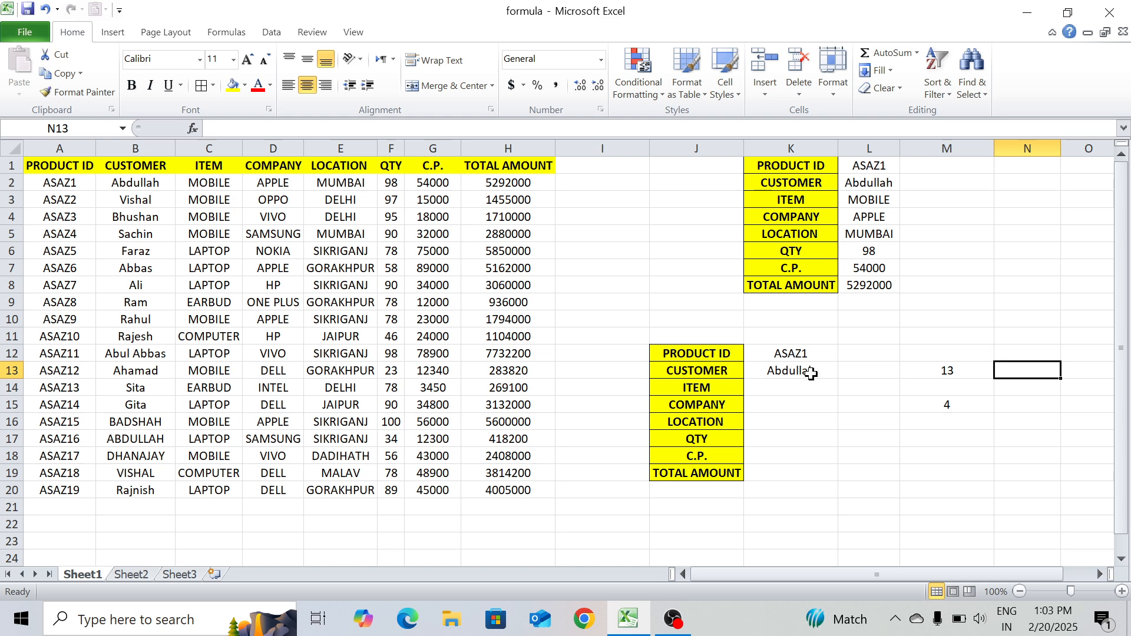
{"action": "type", "text": "="}
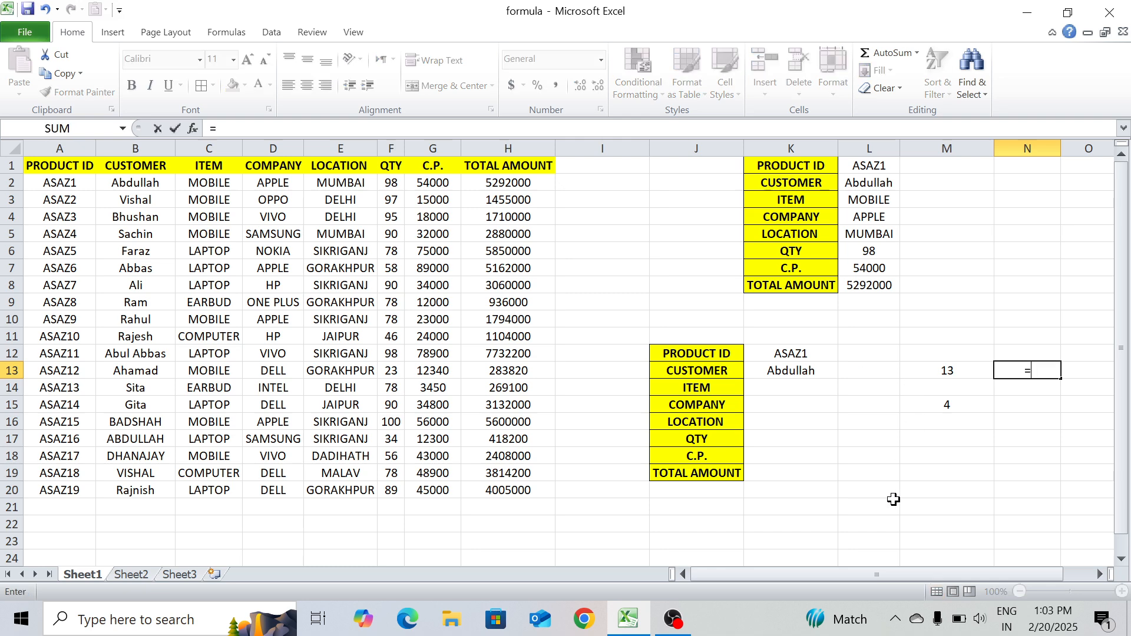
{"action": "type", "text": "ROW"}
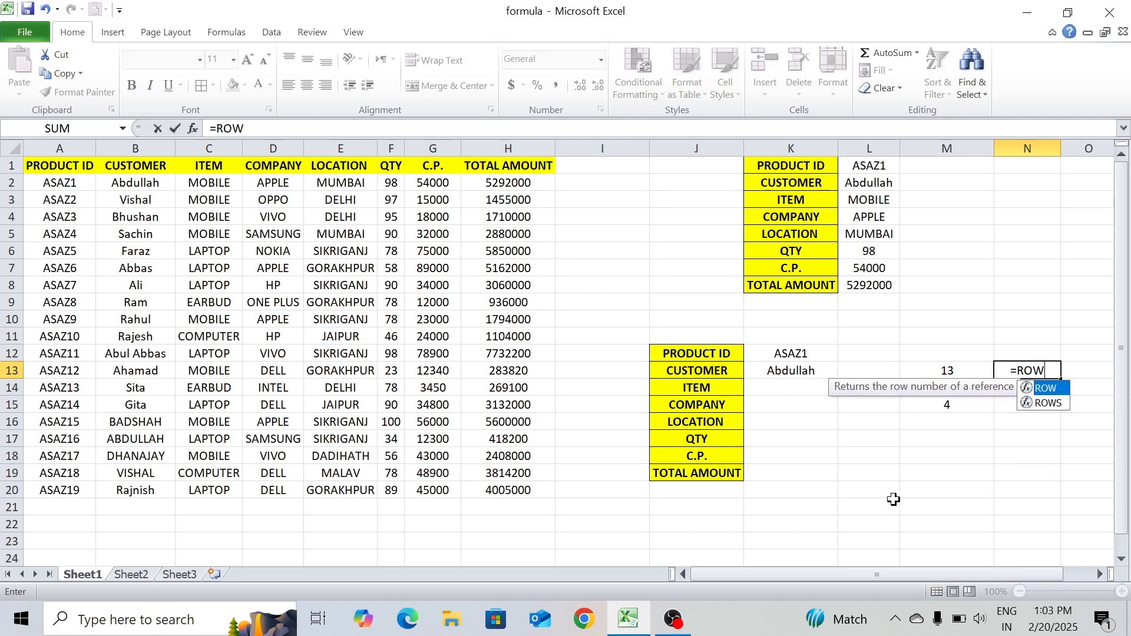
{"action": "type", "text": "()"}
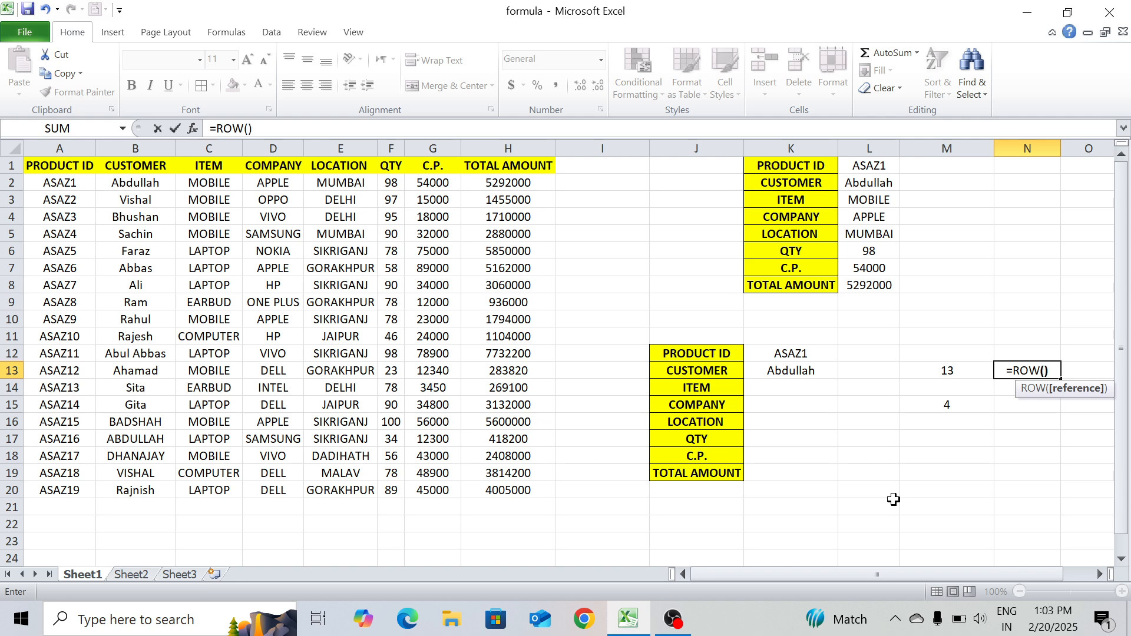
{"action": "type", "text": "-11"}
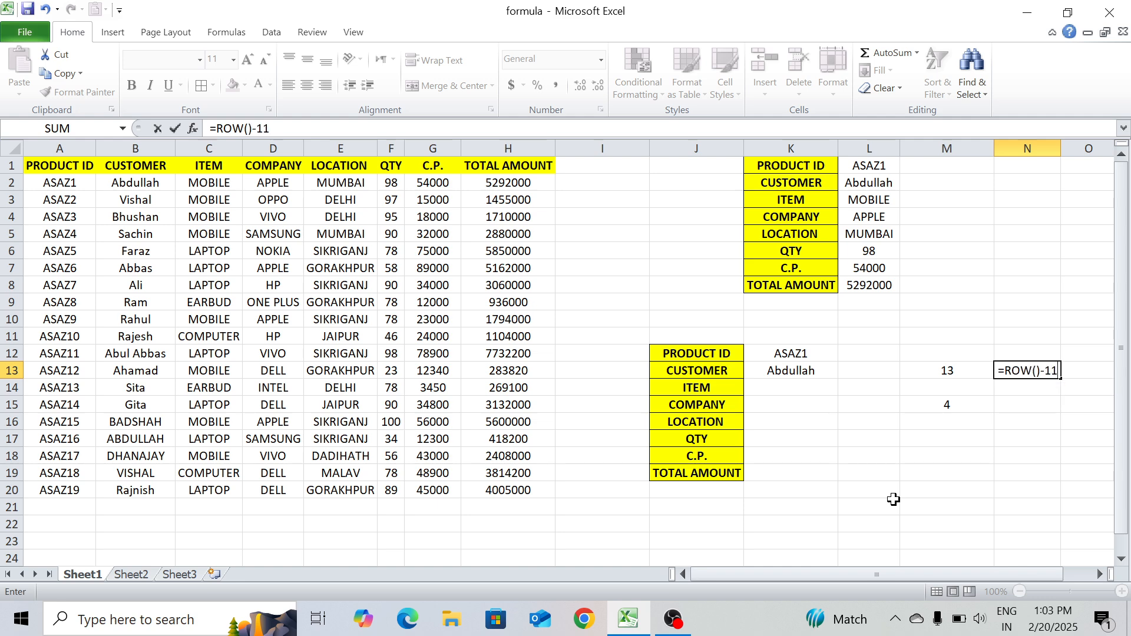
{"action": "key", "text": "Return"}
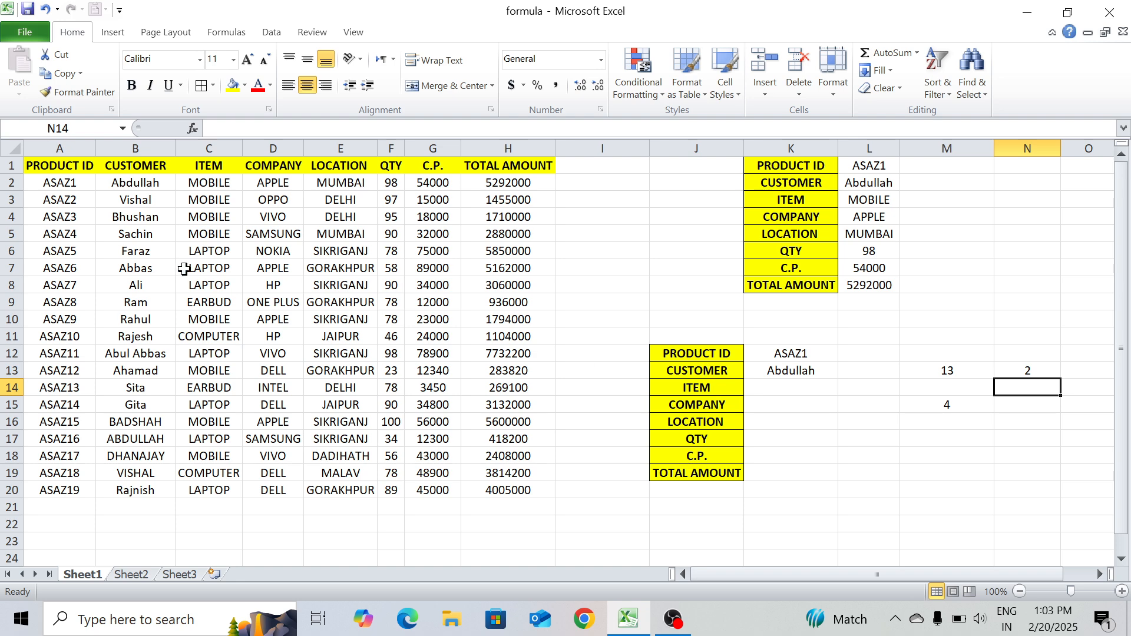
- Check the CUSTOMER lookup formula in K13 and fill it down through the TOTAL AMOUNT row in K19
{"action": "left_click", "coordinate": [756, 377]}
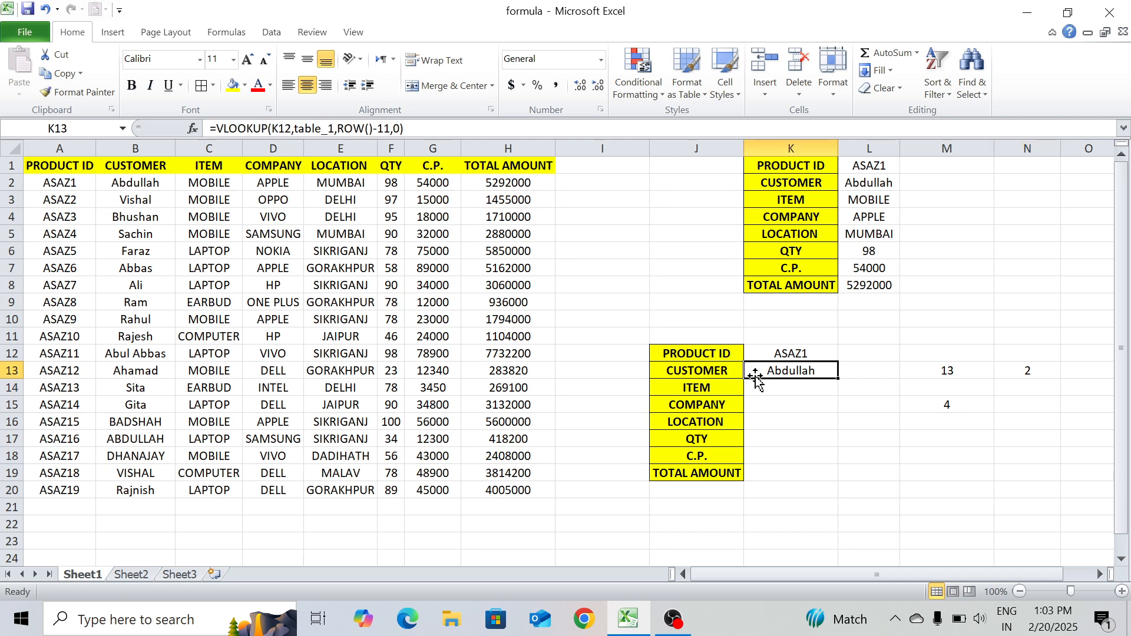
{"action": "key", "text": "F2"}
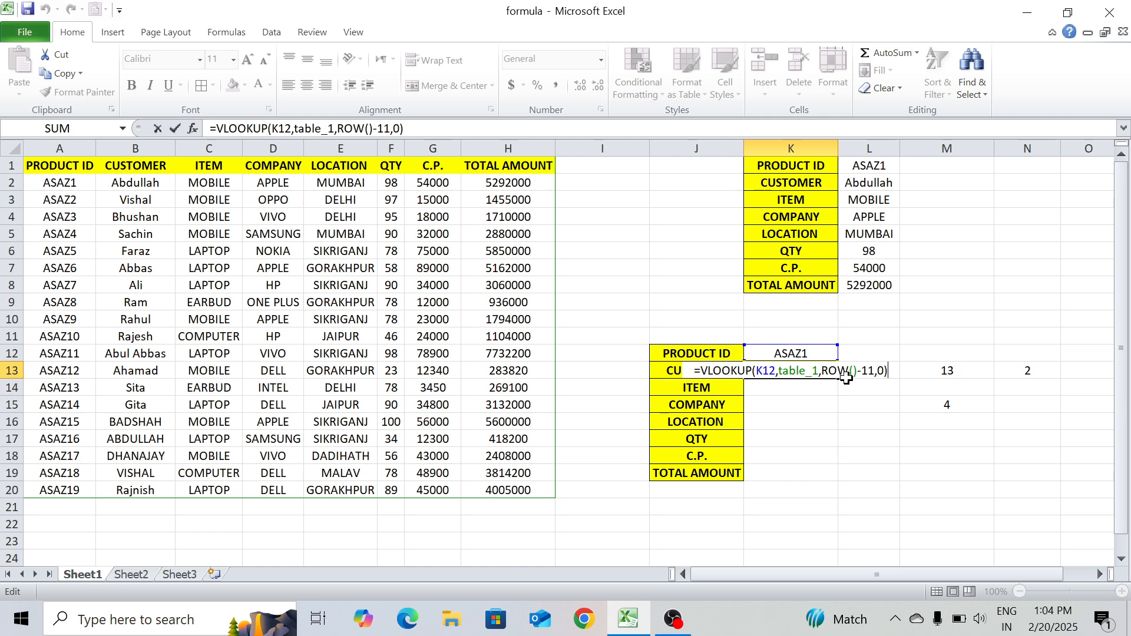
{"action": "key", "text": "Return"}
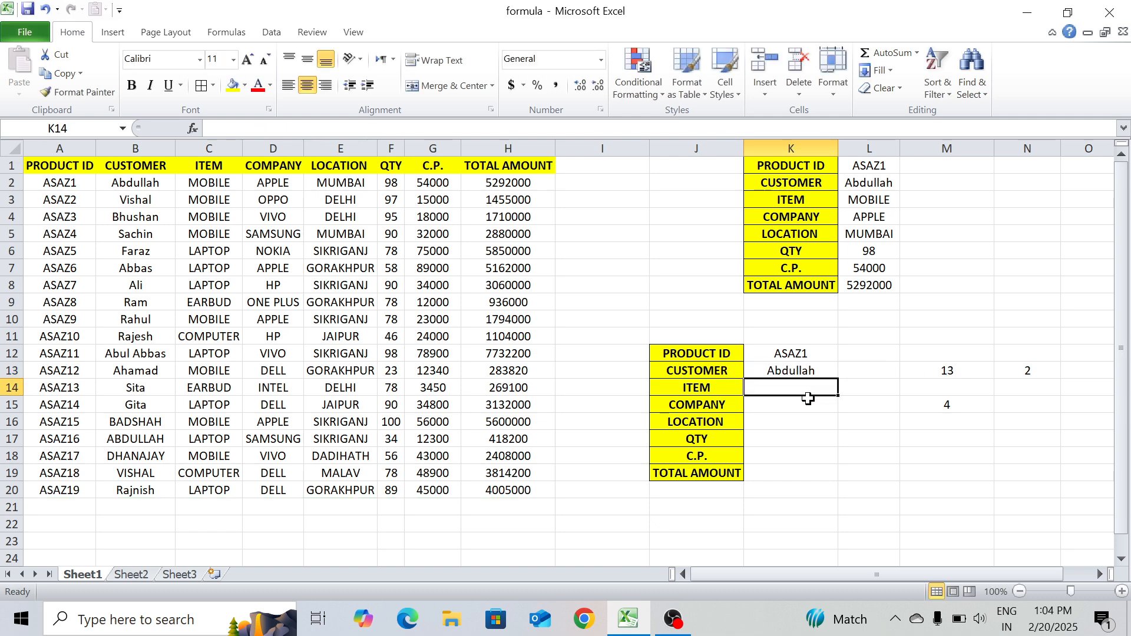
{"action": "left_click", "coordinate": [830, 370]}
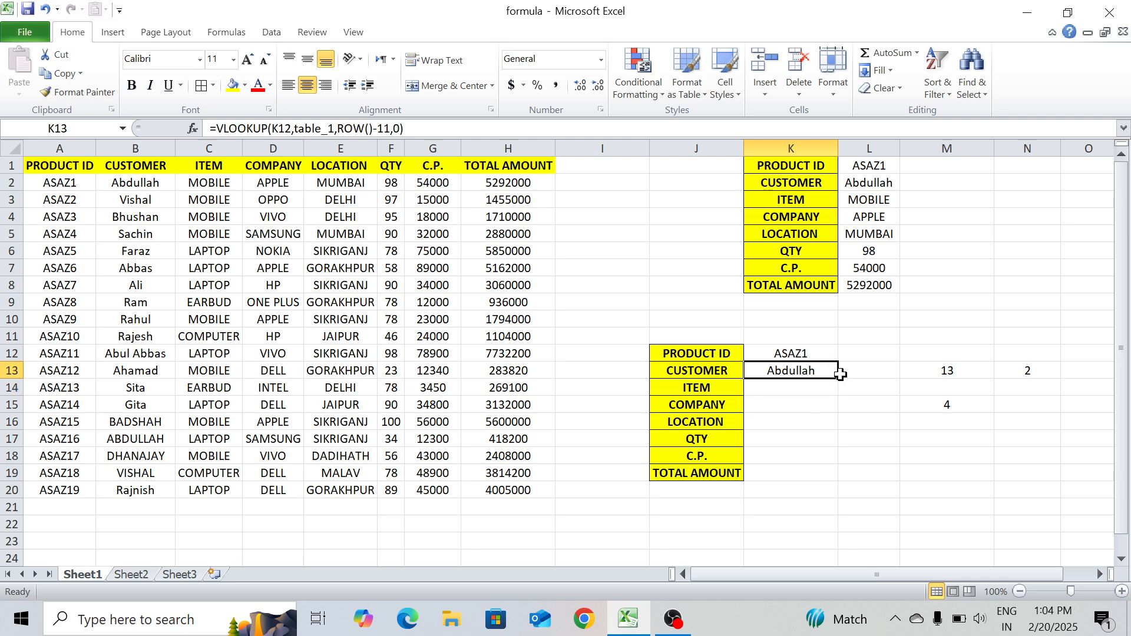
{"action": "double_click", "coordinate": [836, 378]}
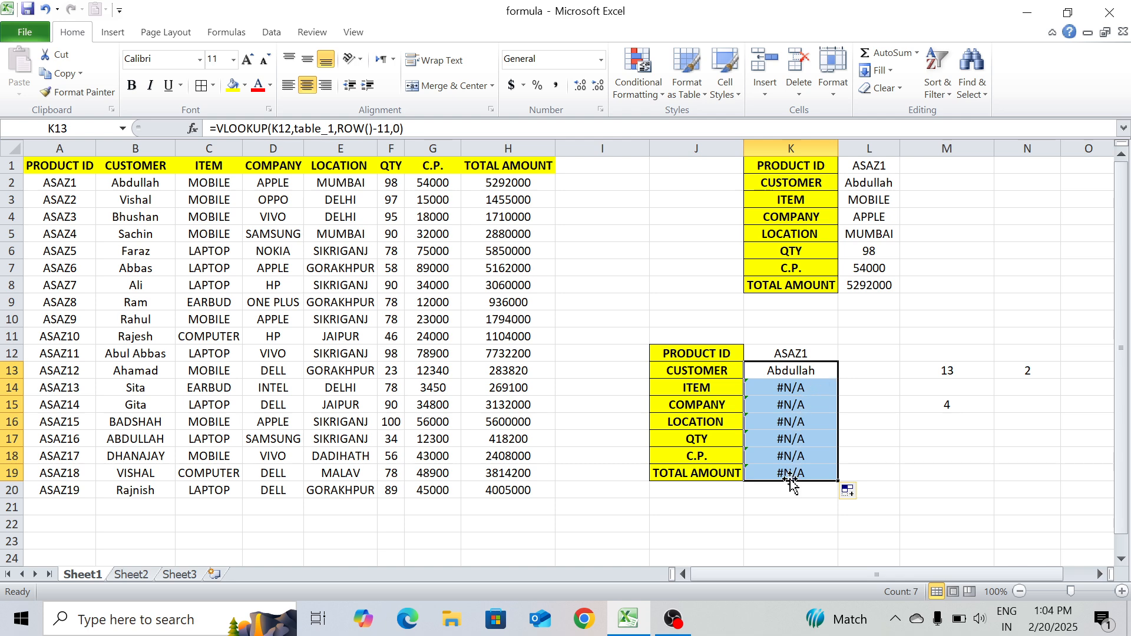
- Inspect the cell references in the filled ITEM lookup formula in K14
{"action": "left_click", "coordinate": [811, 392]}
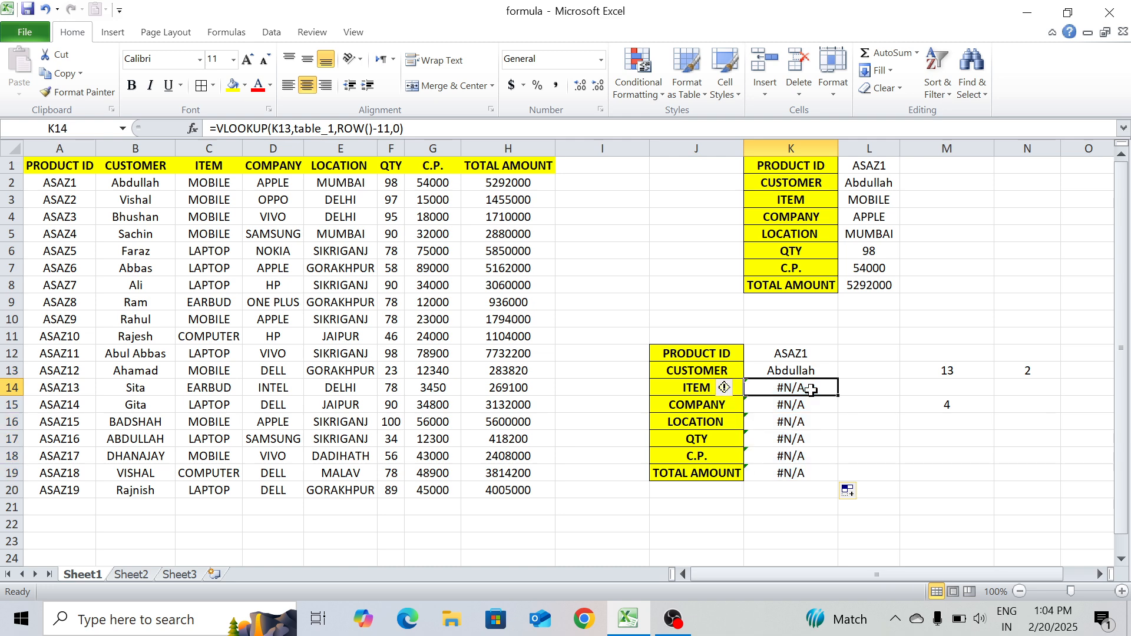
{"action": "key", "text": "F2"}
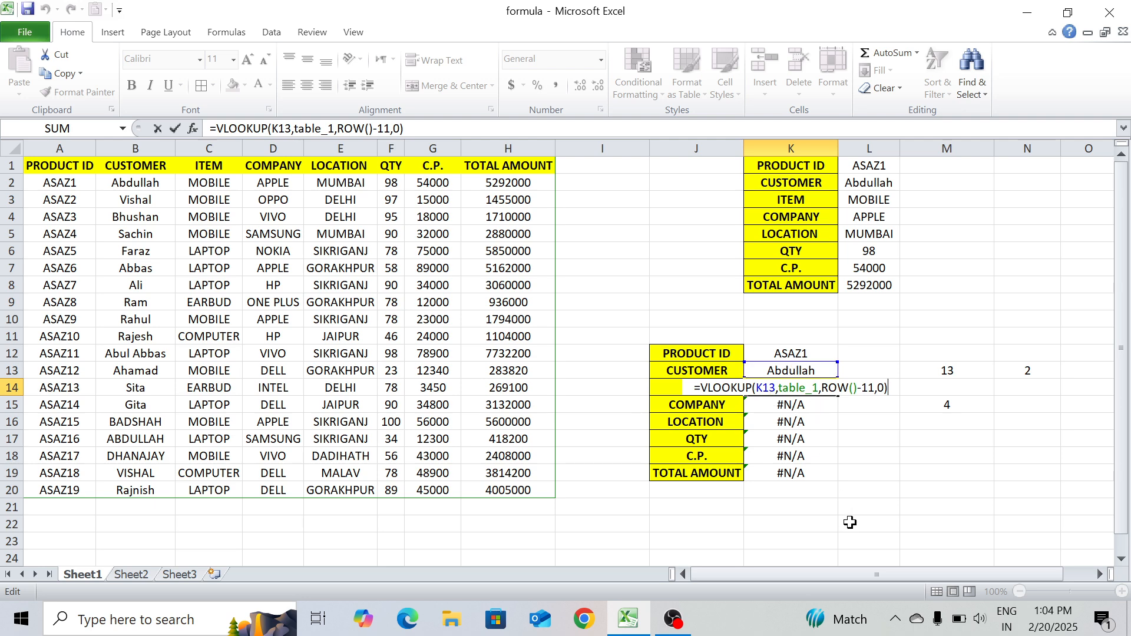
{"action": "key", "text": "Return"}
- Make the lookup value in the K13 formula absolute as $K$12 and fill the formula down to K19
{"action": "left_click", "coordinate": [797, 370]}
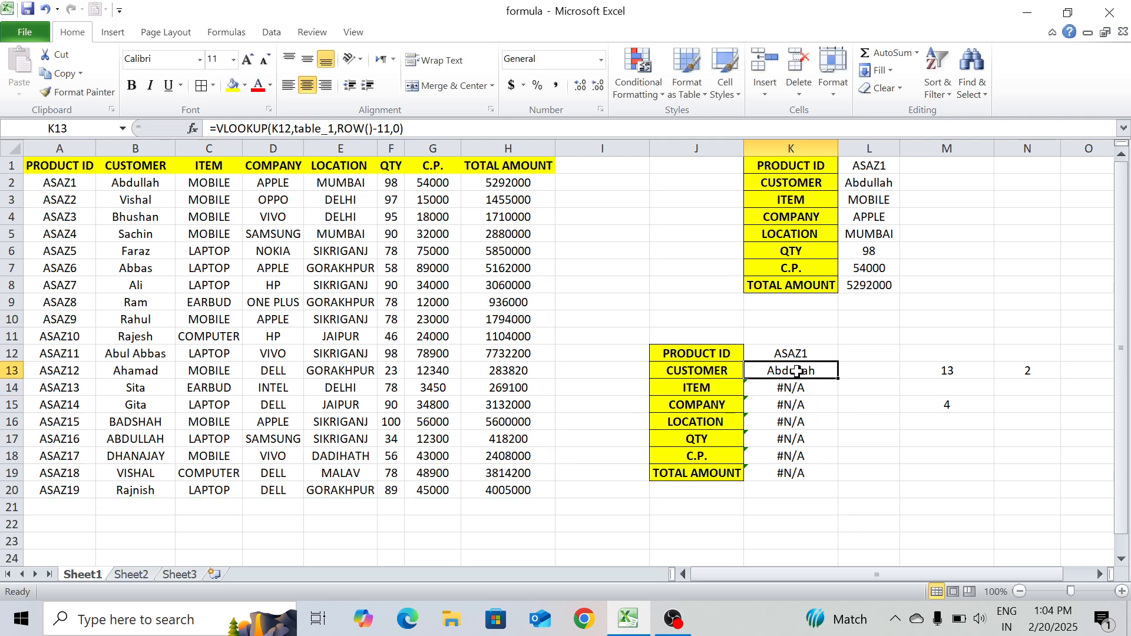
{"action": "key", "text": "F2"}
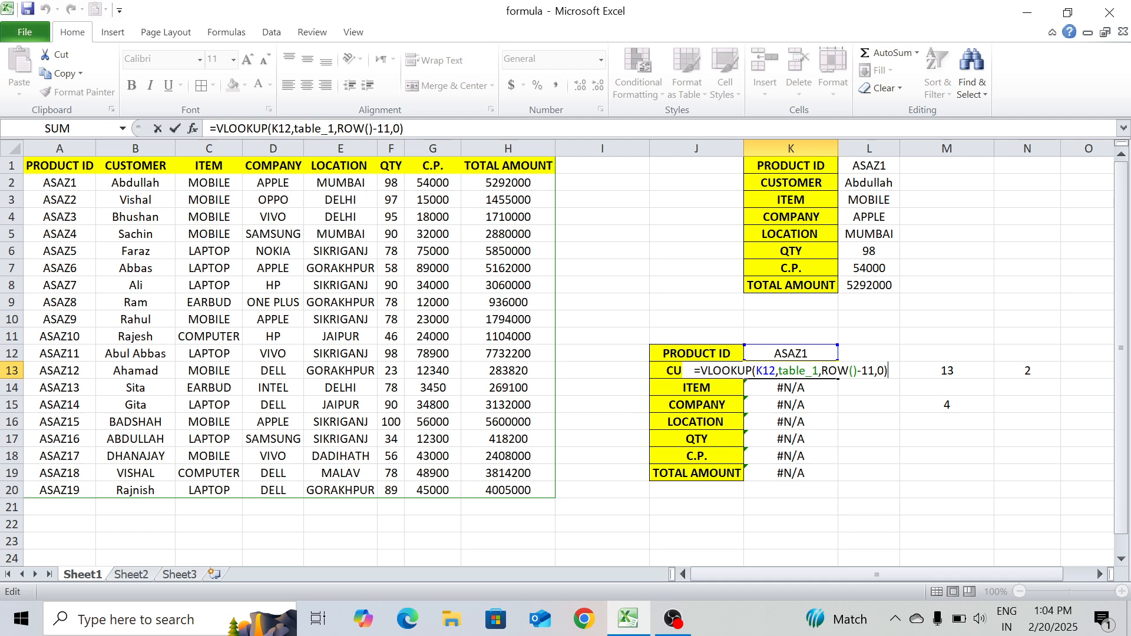
{"action": "left_click", "coordinate": [777, 371]}
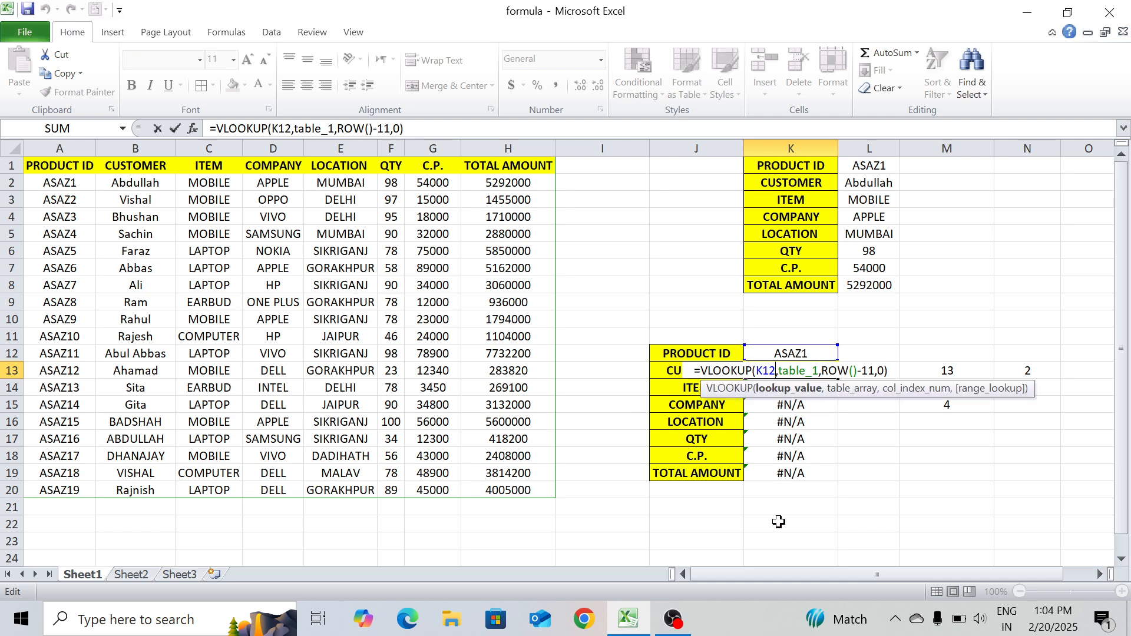
{"action": "key", "text": "F4"}
{"action": "key", "text": "Return"}
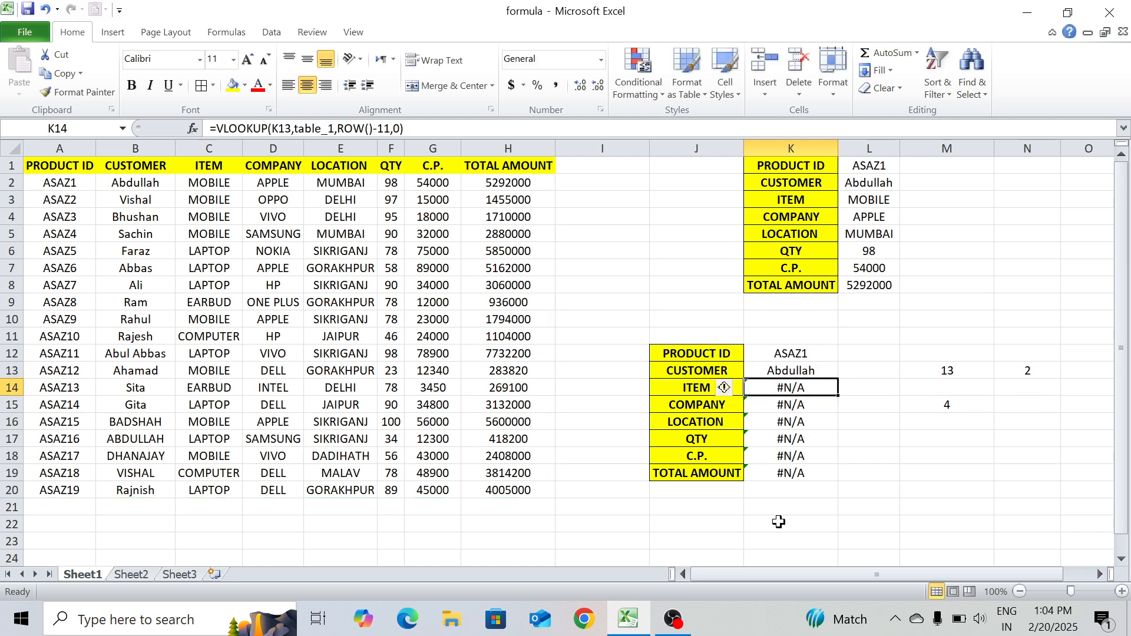
{"action": "left_click", "coordinate": [816, 371]}
{"action": "double_click", "coordinate": [838, 377]}
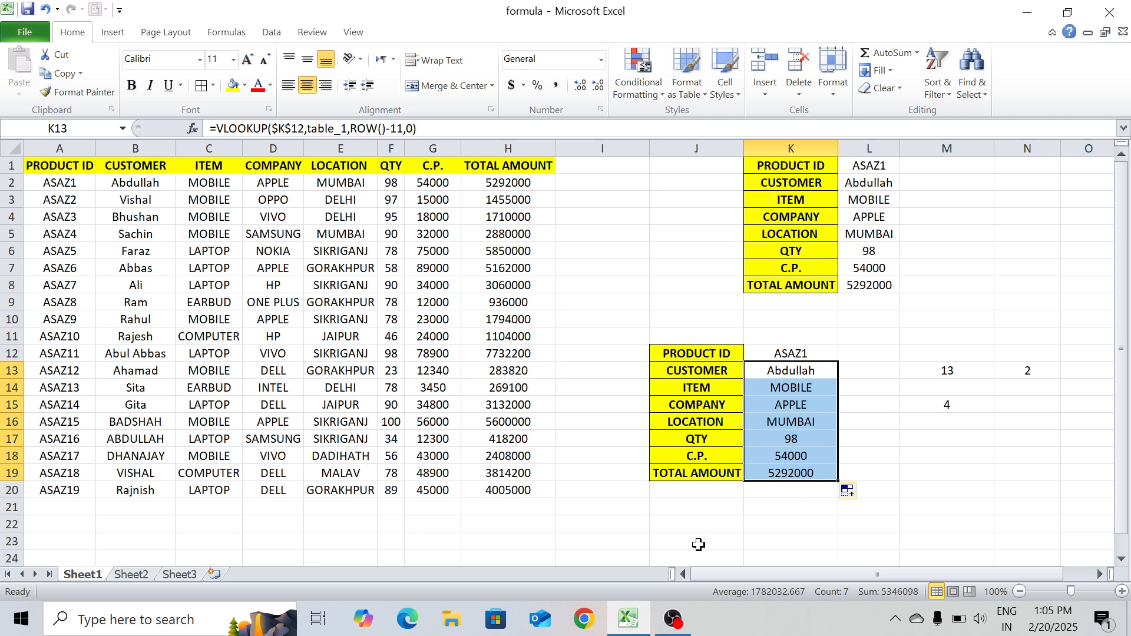
{"action": "left_click", "coordinate": [672, 622]}
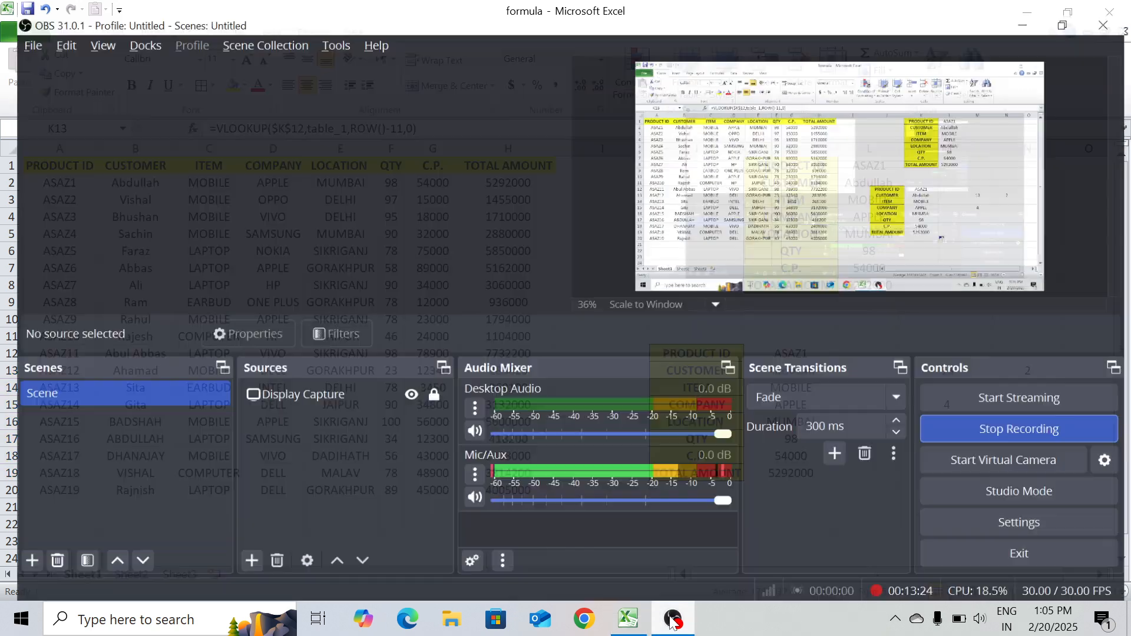